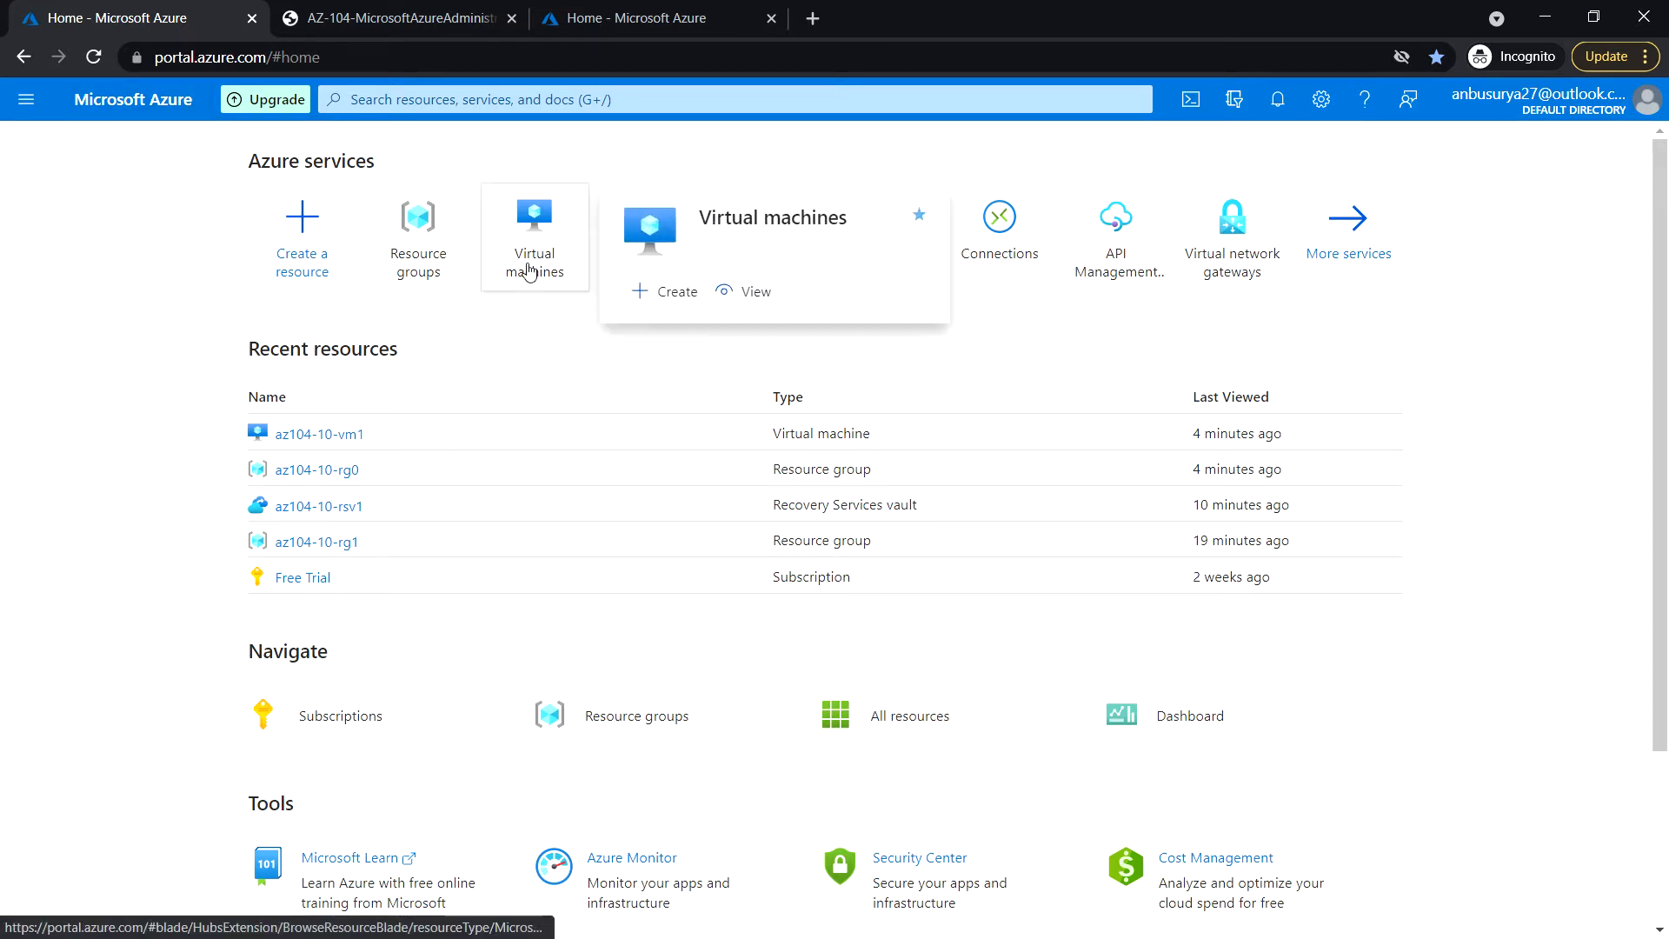
# Open the virtual machine az104-10-vm1 and download its RDP connection file for the public IP address.
pyautogui.click(543, 241)
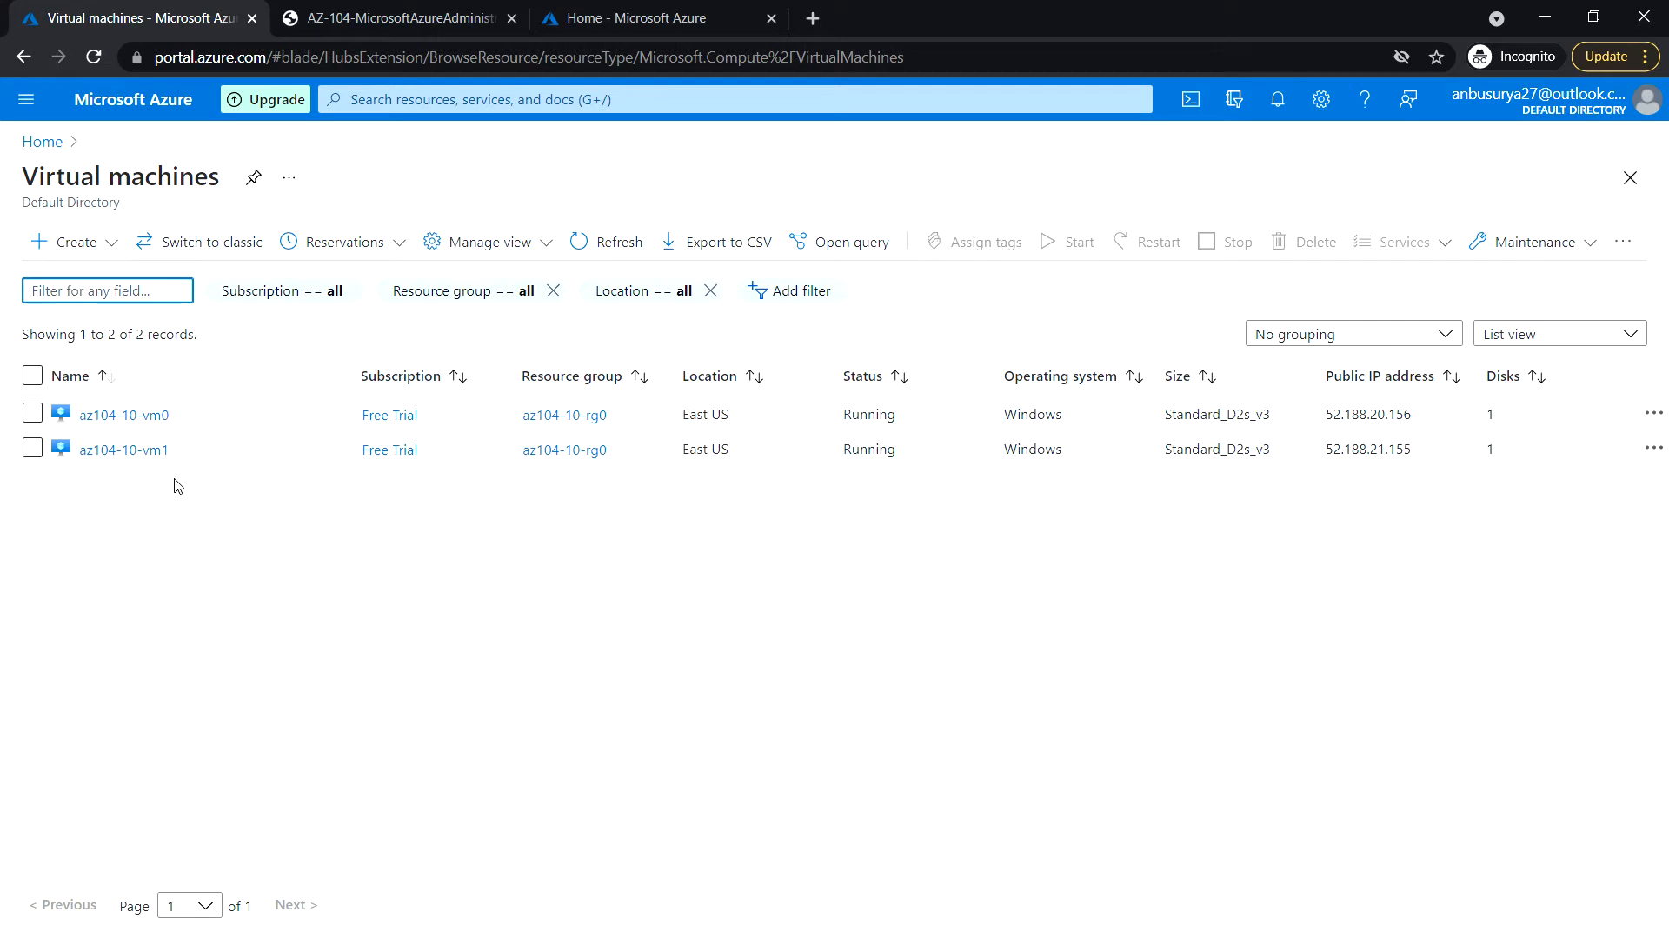
pyautogui.click(153, 452)
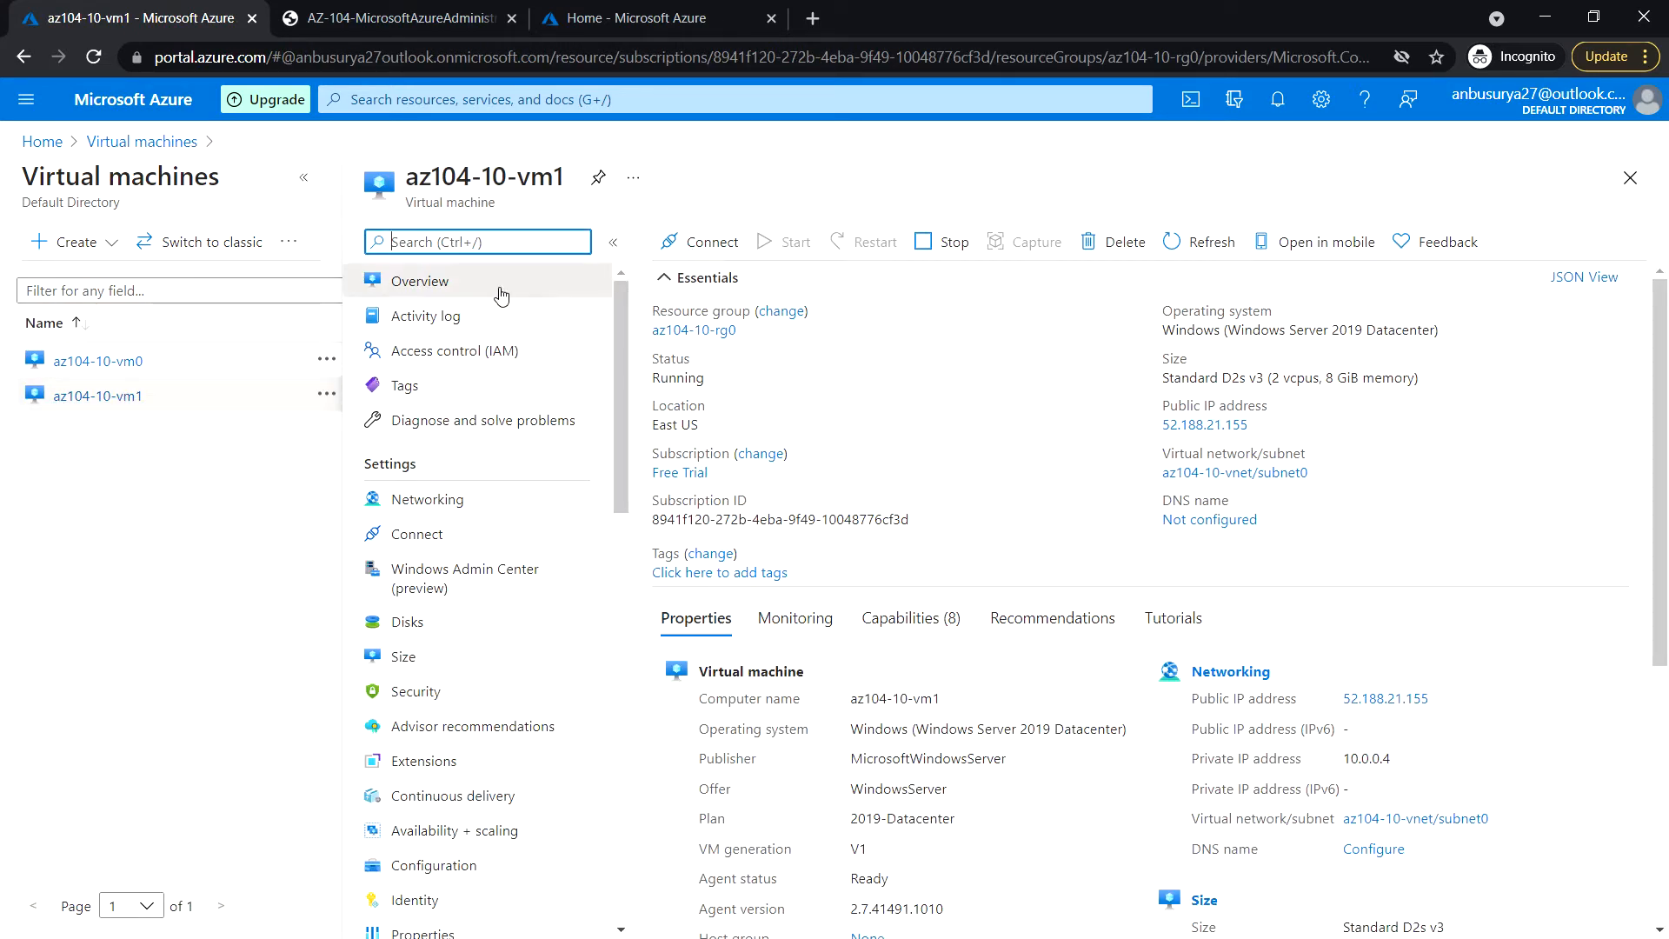
pyautogui.click(716, 246)
pyautogui.click(691, 285)
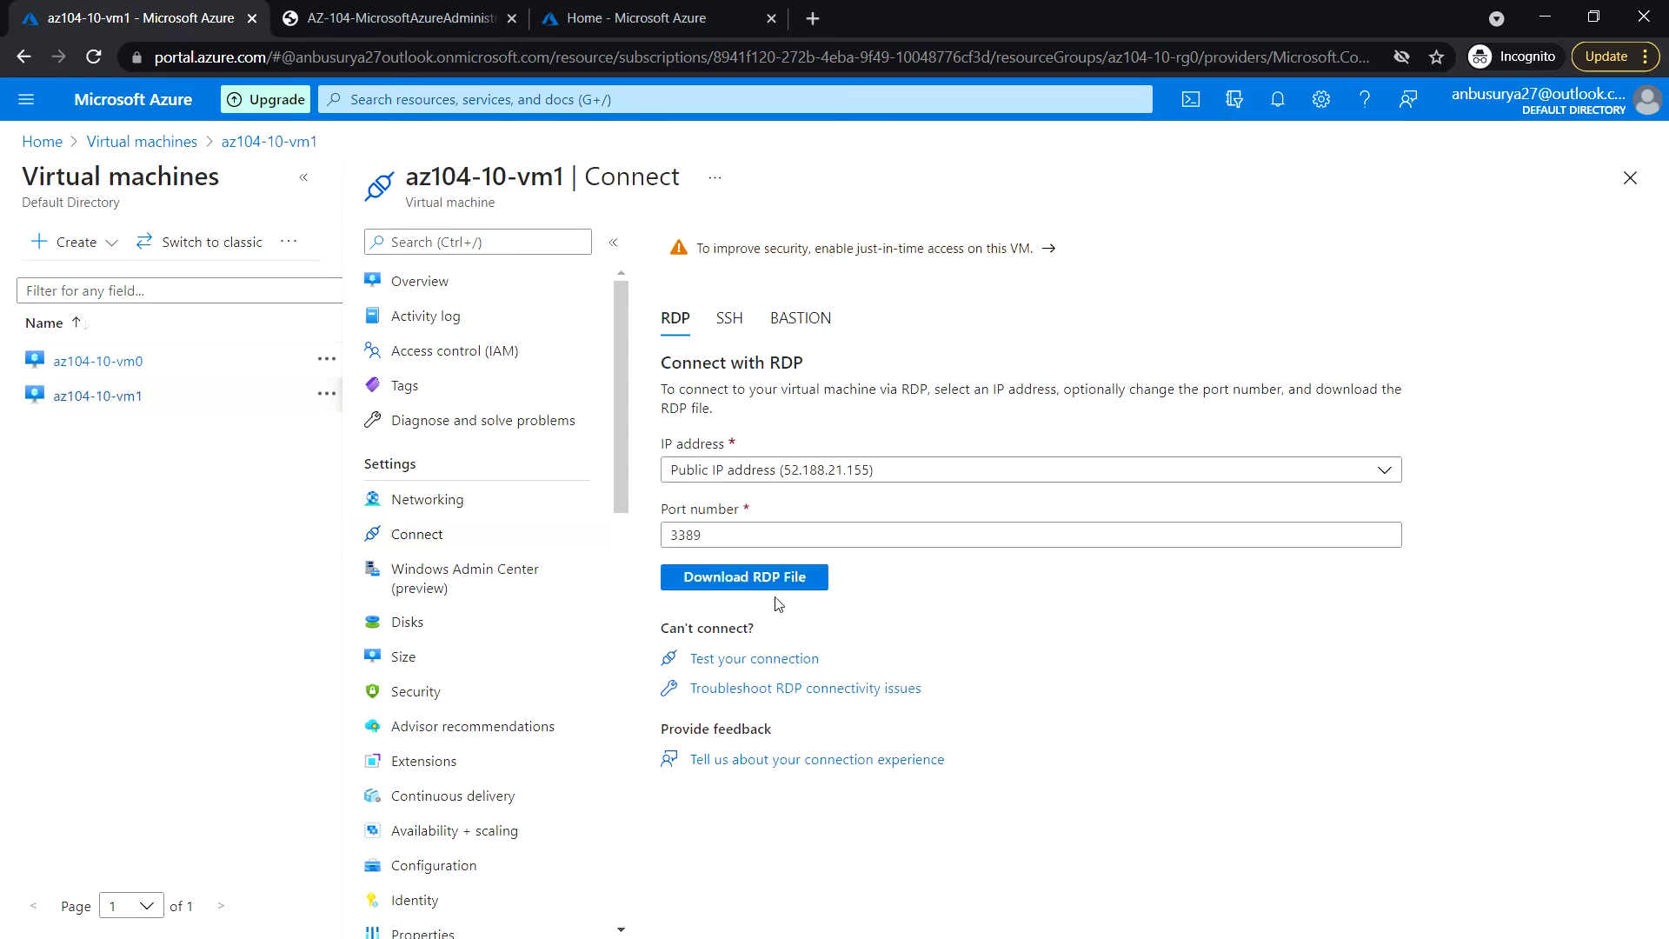
pyautogui.click(776, 581)
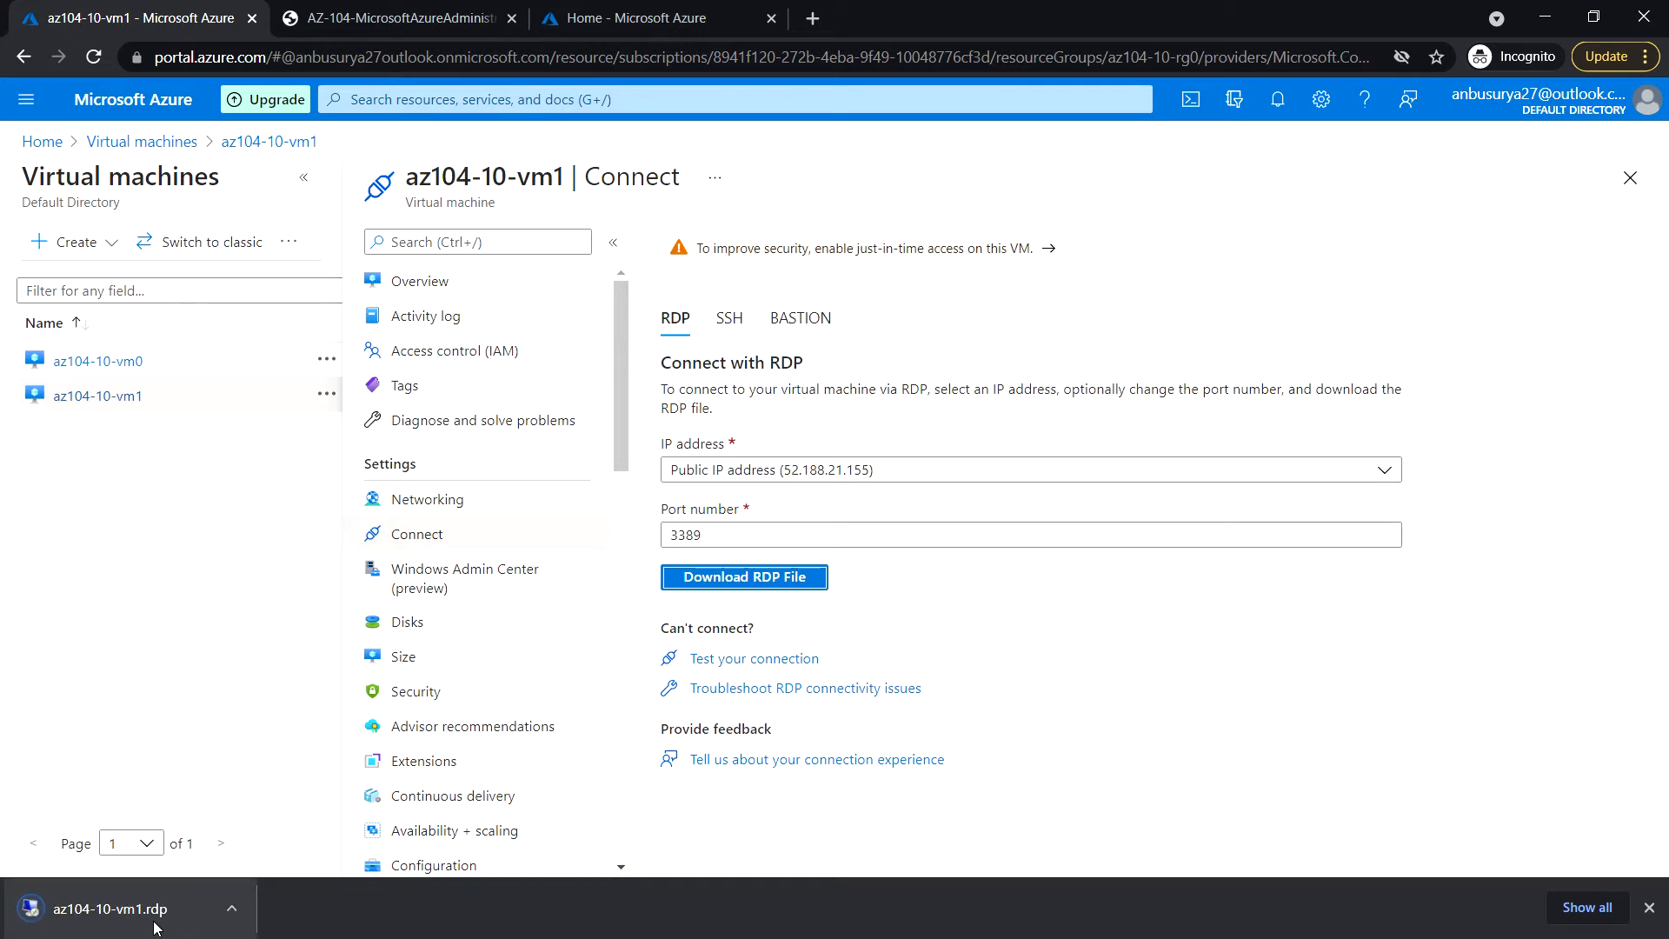
# Open the downloaded az104-10-vm1.rdp file and connect to the virtual machine despite the unknown publisher.
pyautogui.click(126, 920)
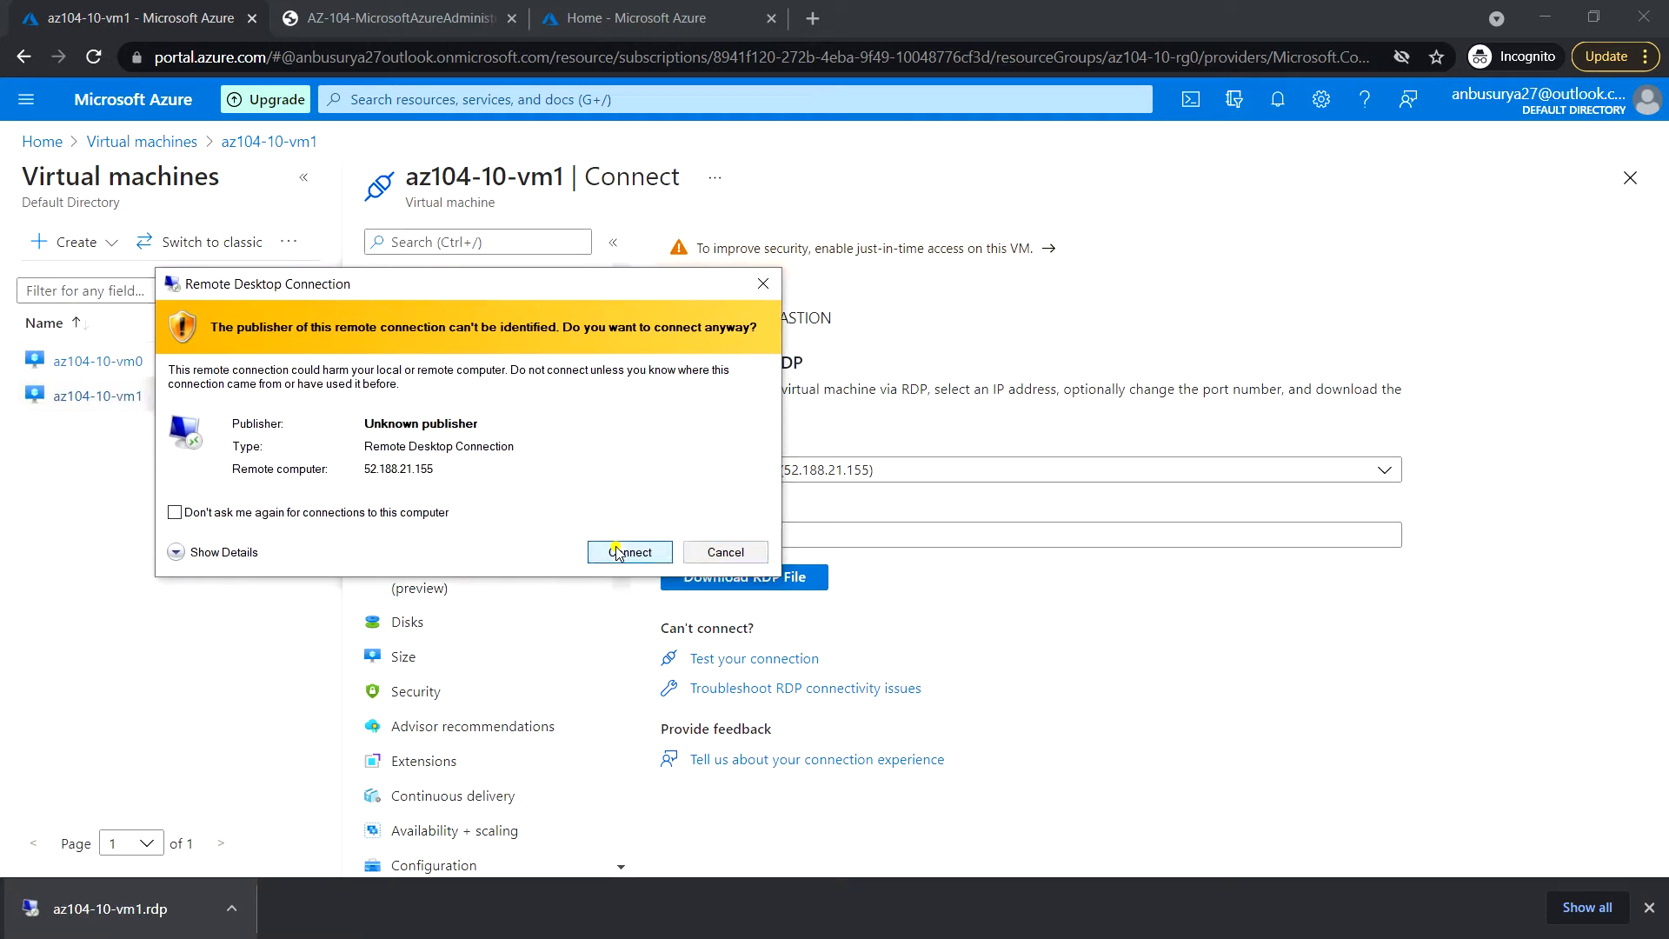
pyautogui.click(618, 549)
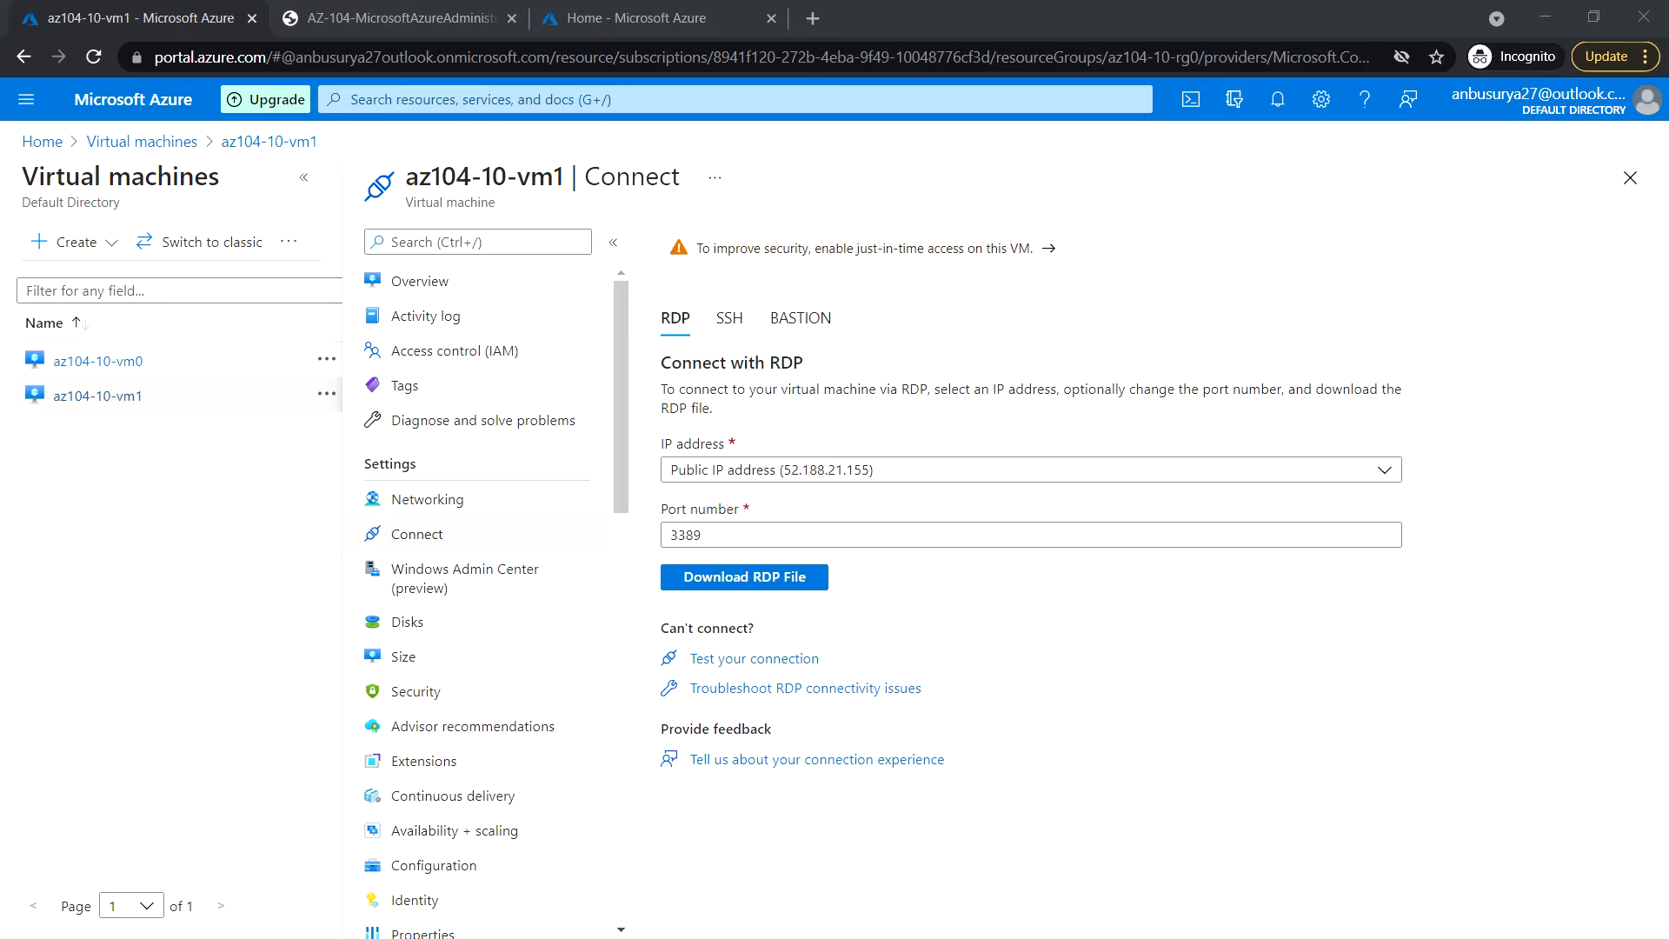
pyautogui.click(1057, 109)
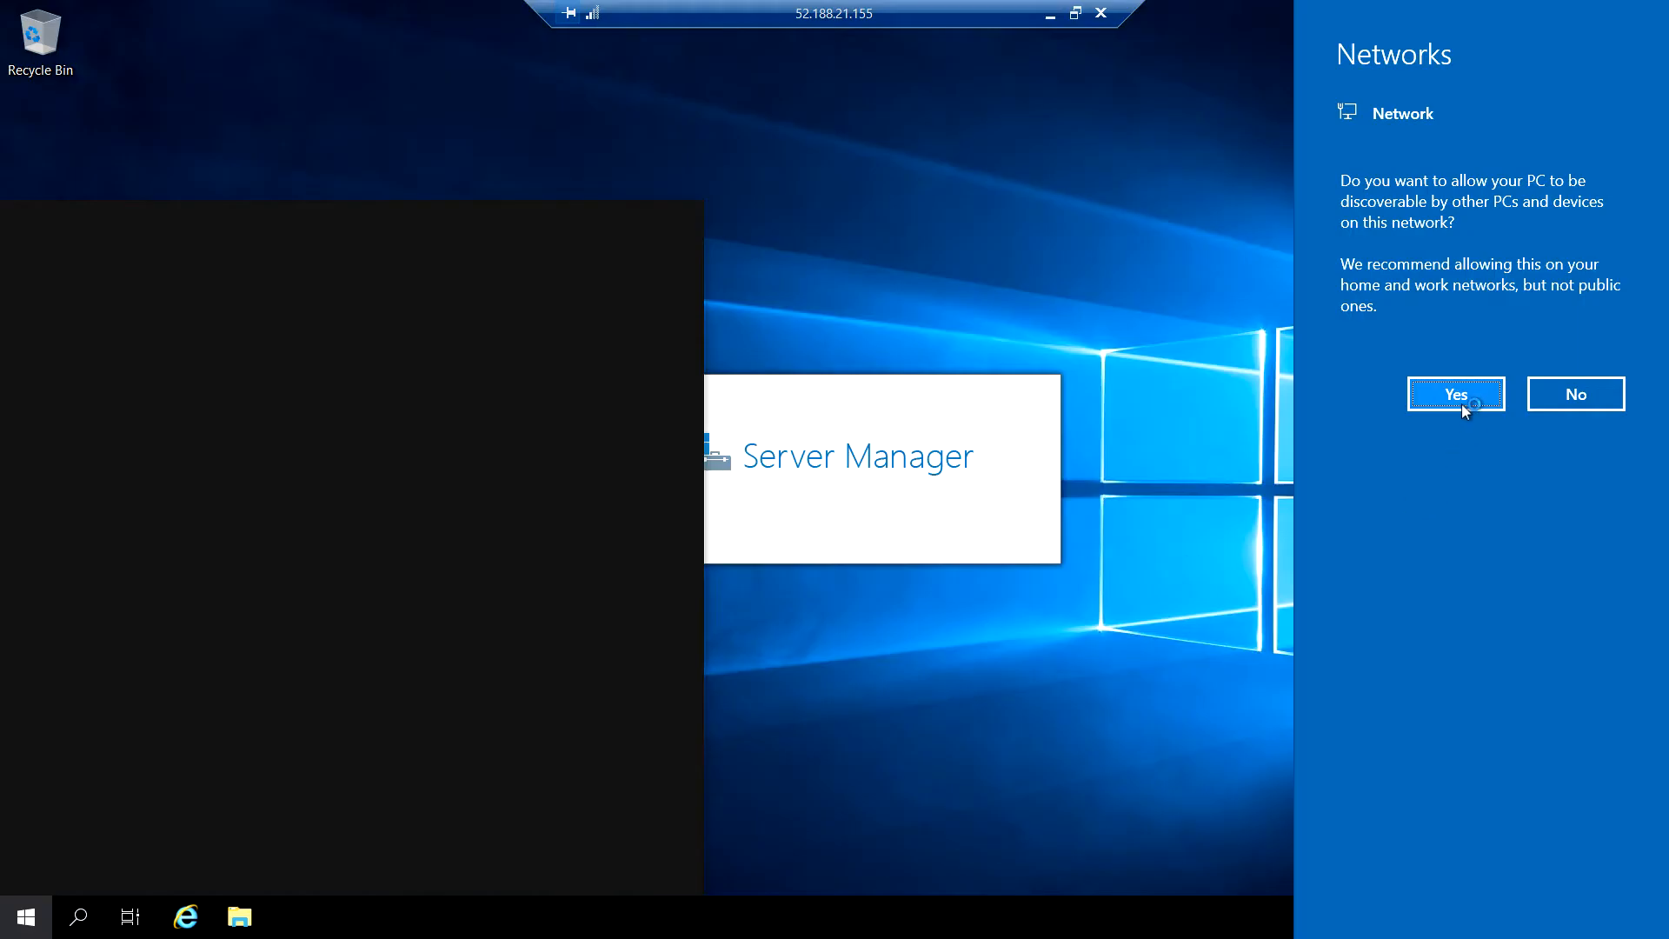
# Allow the remote server to be discoverable on its network and minimize Server Manager.
pyautogui.click(1460, 400)
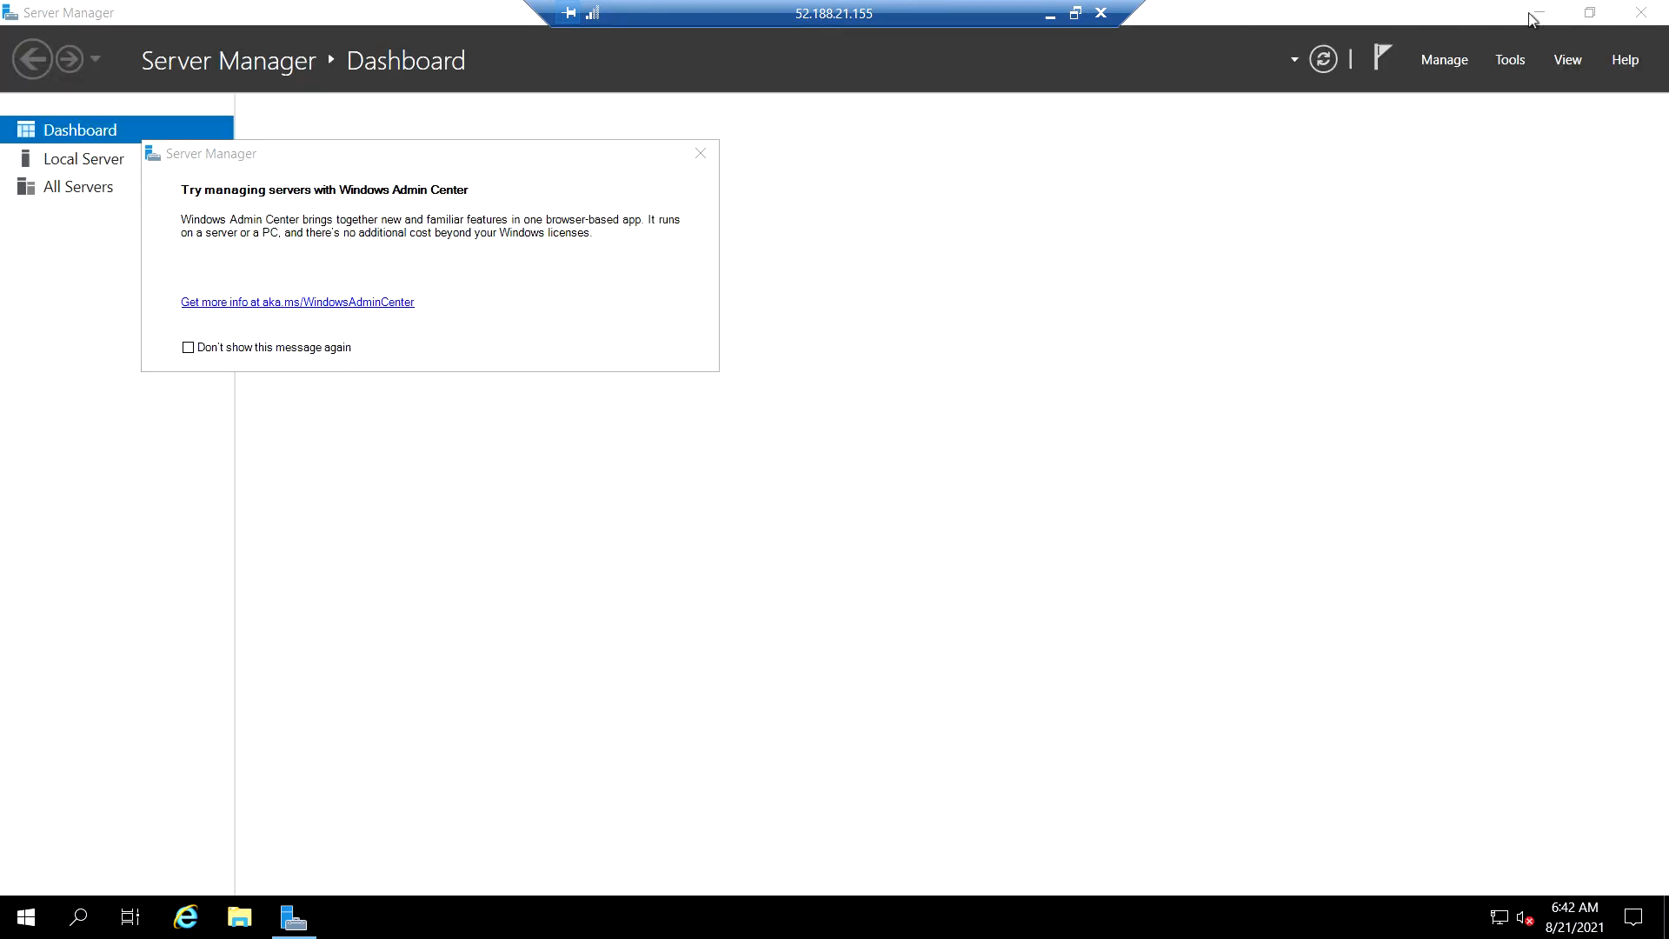
pyautogui.click(1539, 12)
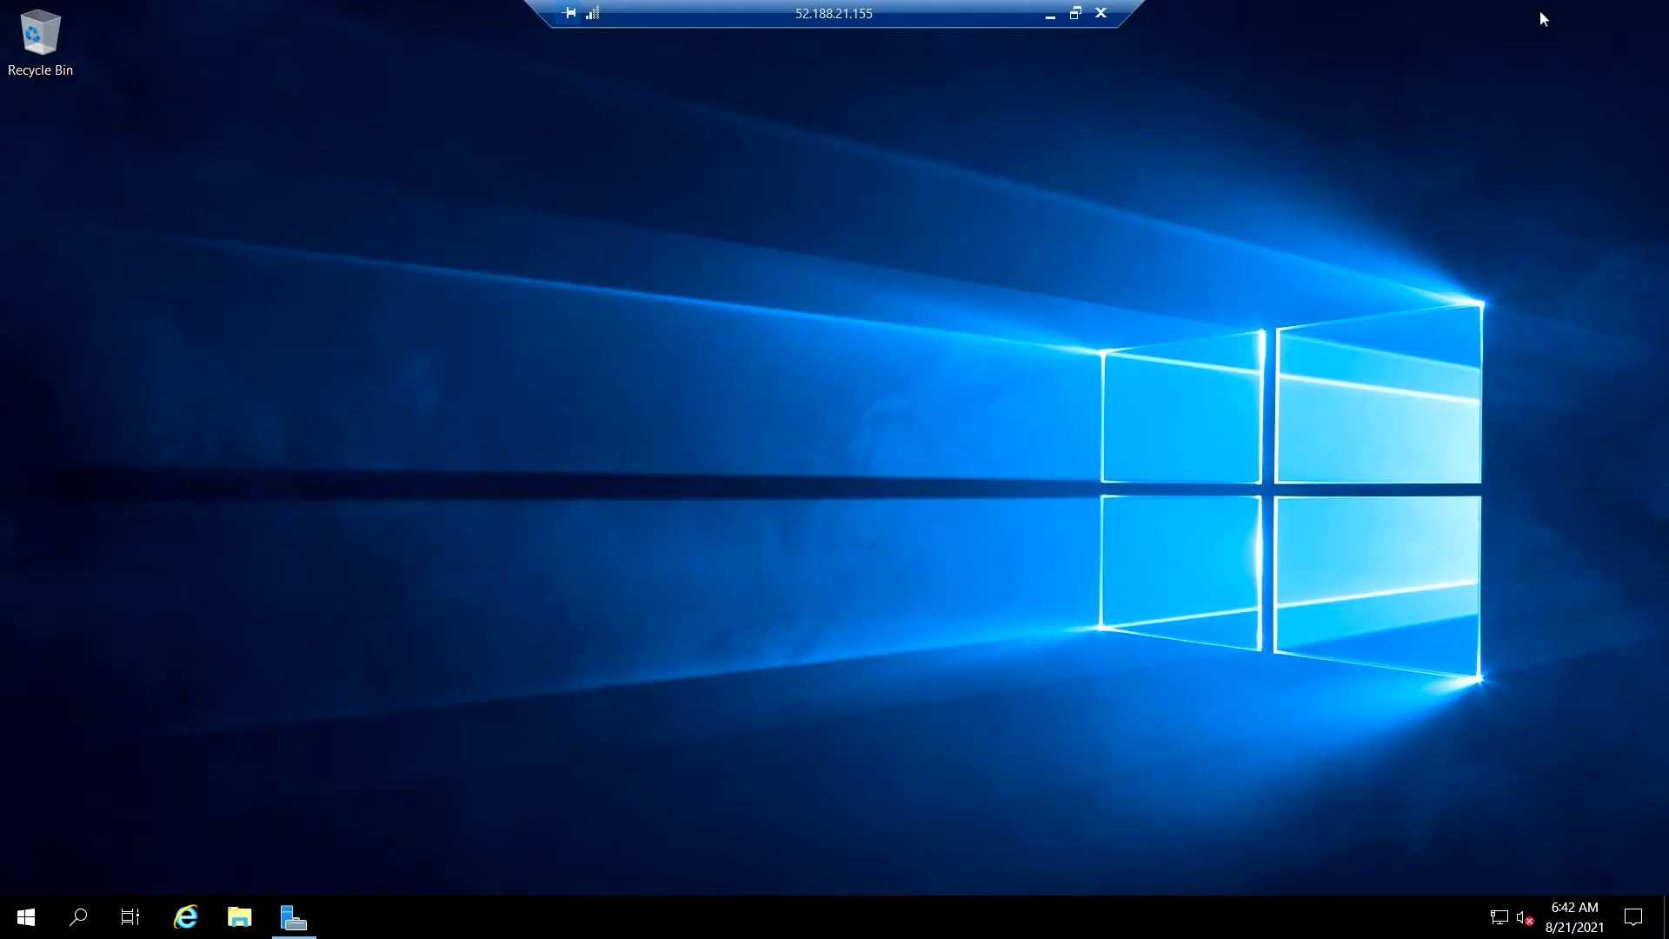
# Search the remote server's installed programs for "edge" and dismiss the search.
pyautogui.click(35, 923)
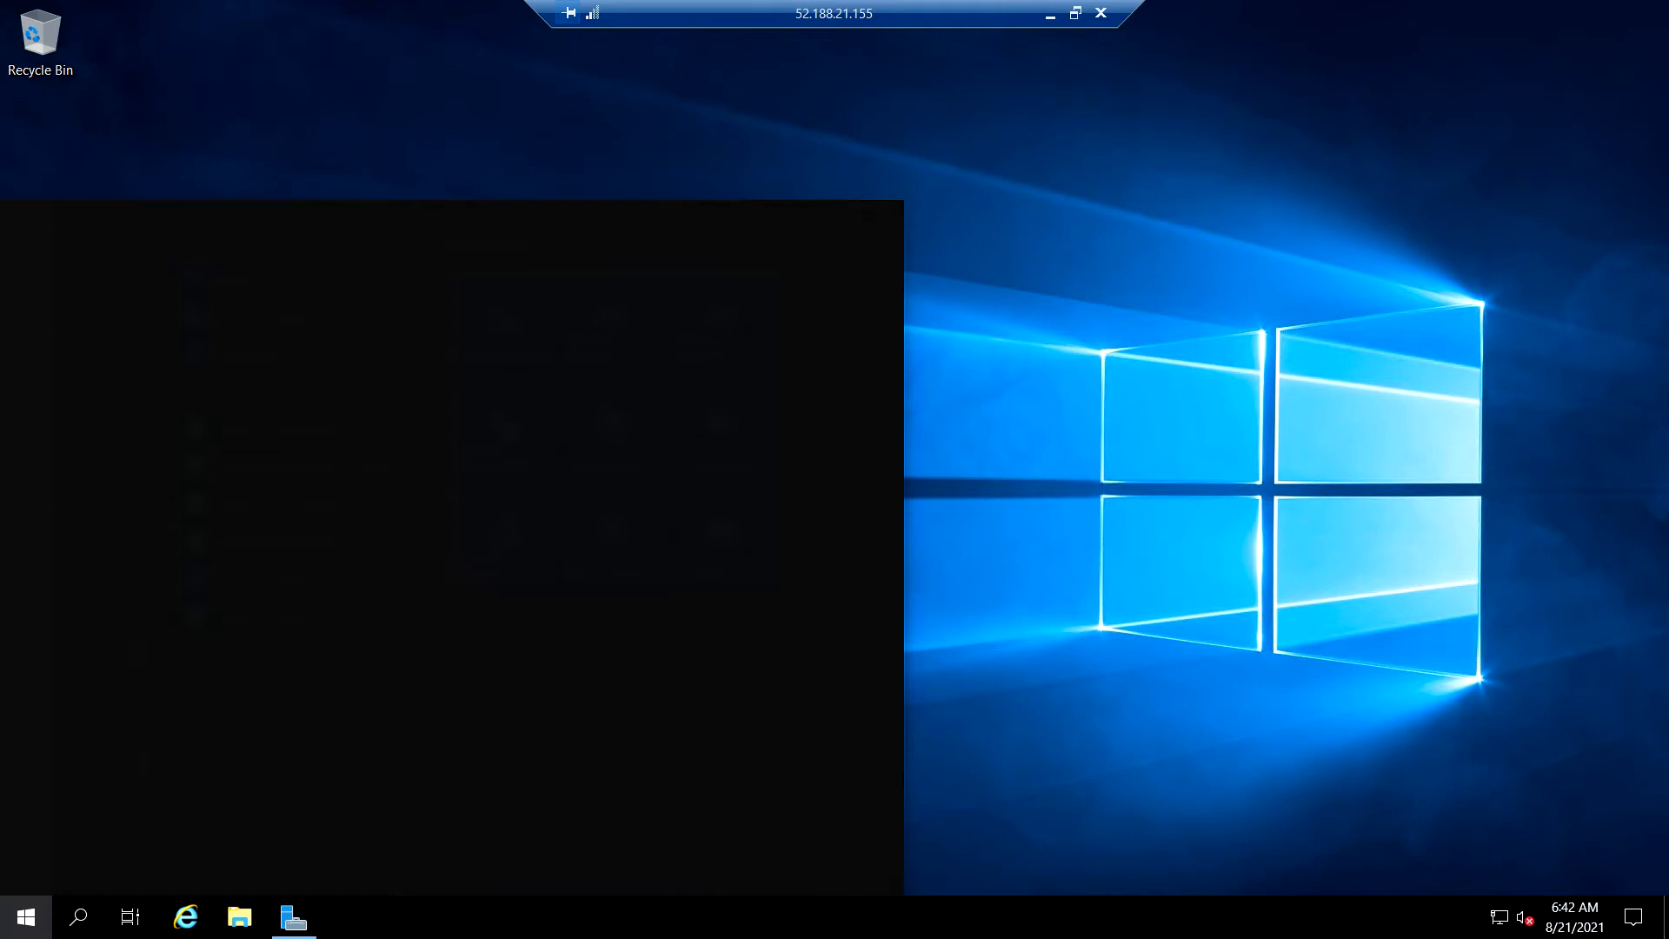
pyautogui.write('edge')
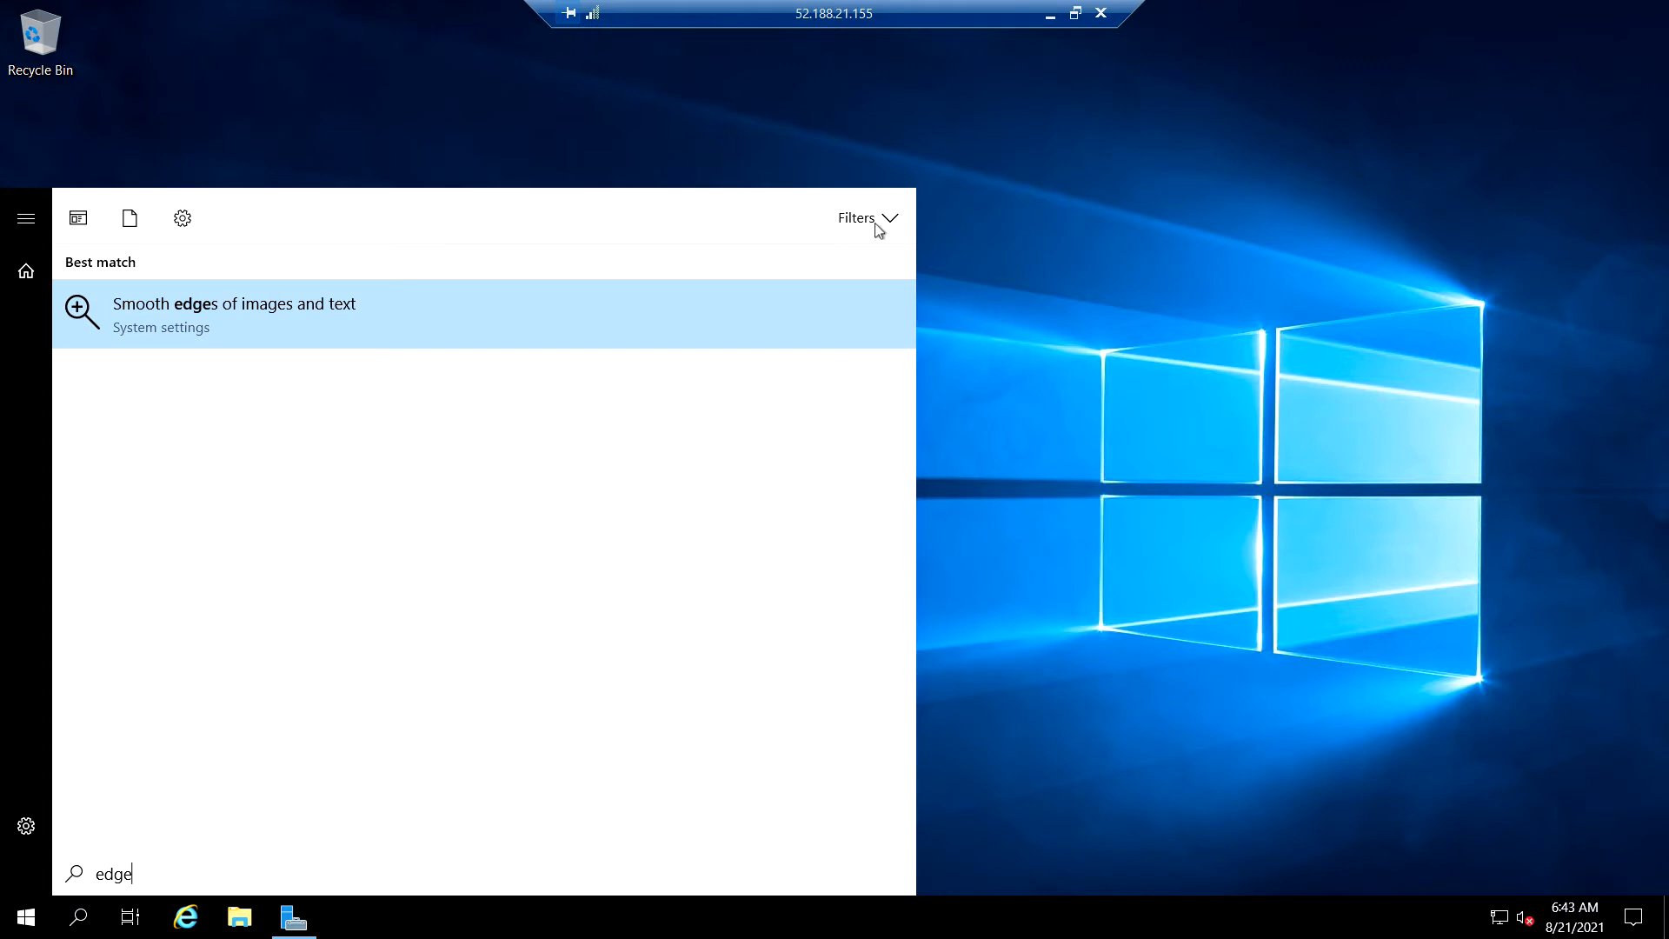
pyautogui.click(650, 154)
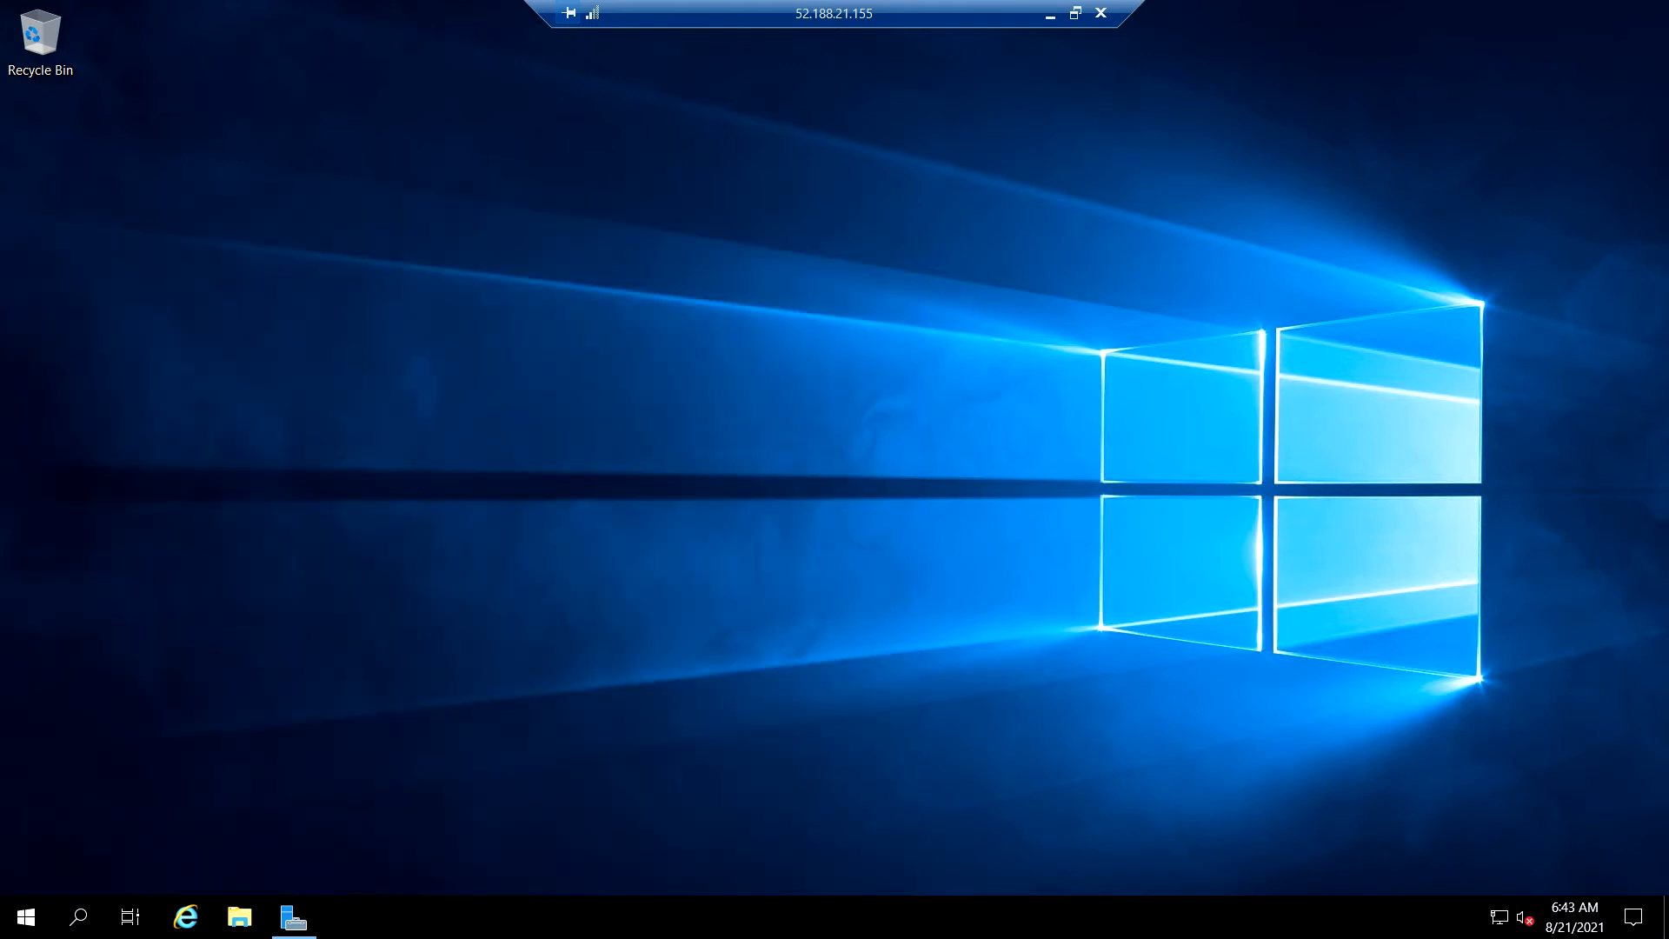
pyautogui.click(27, 917)
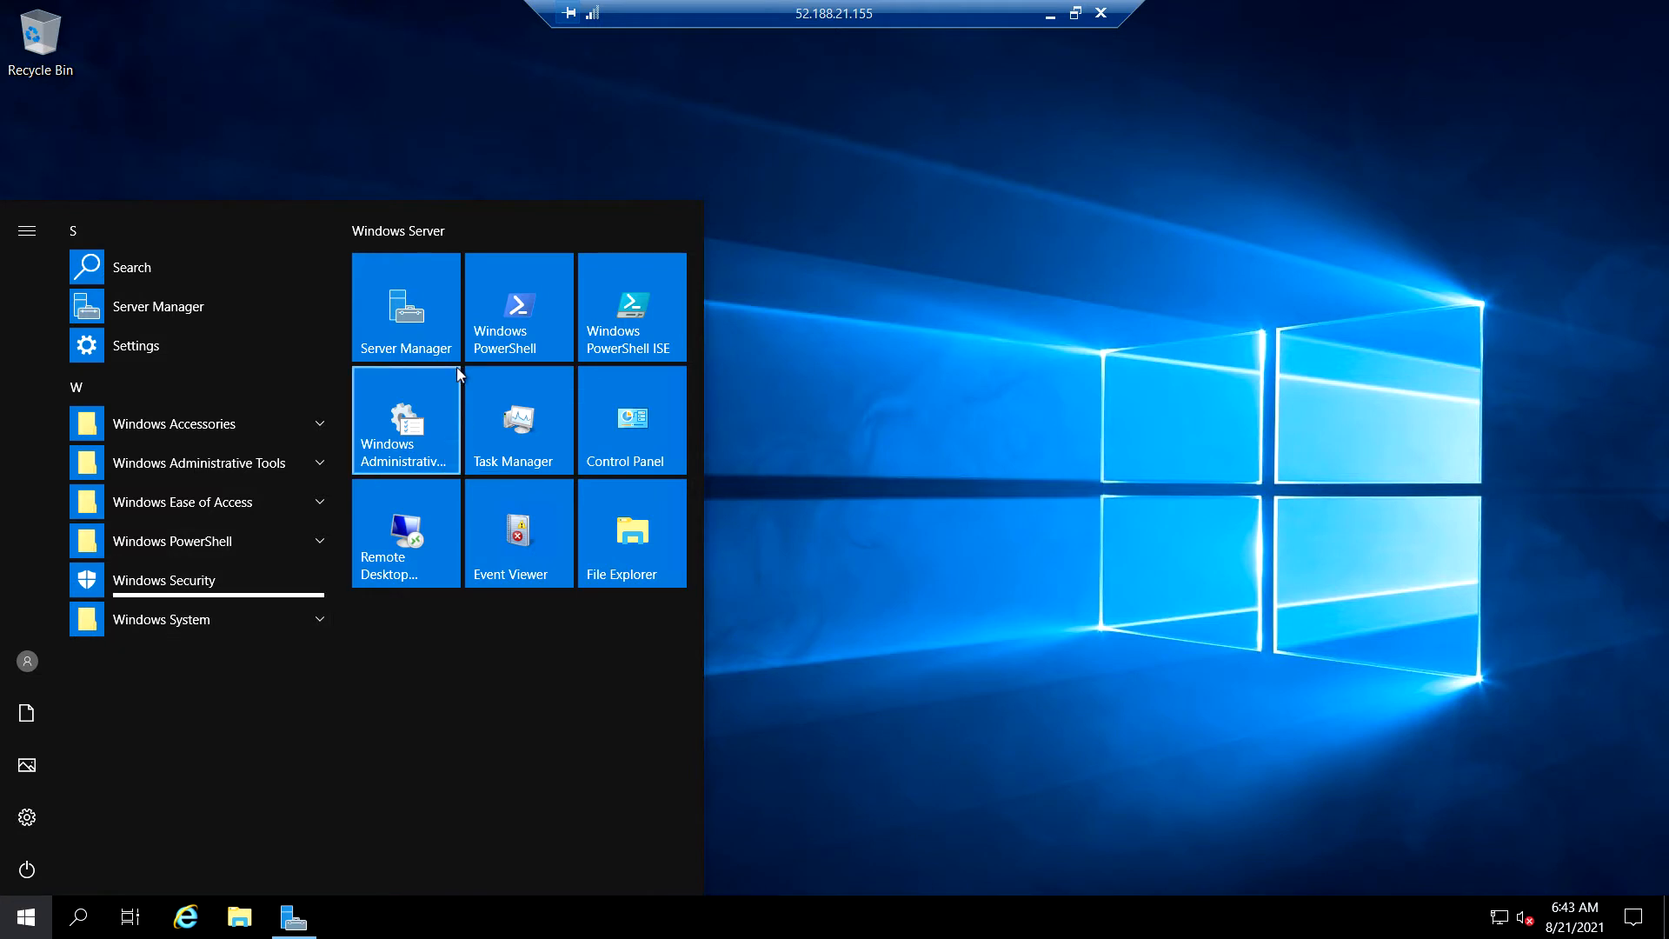
pyautogui.write('e')
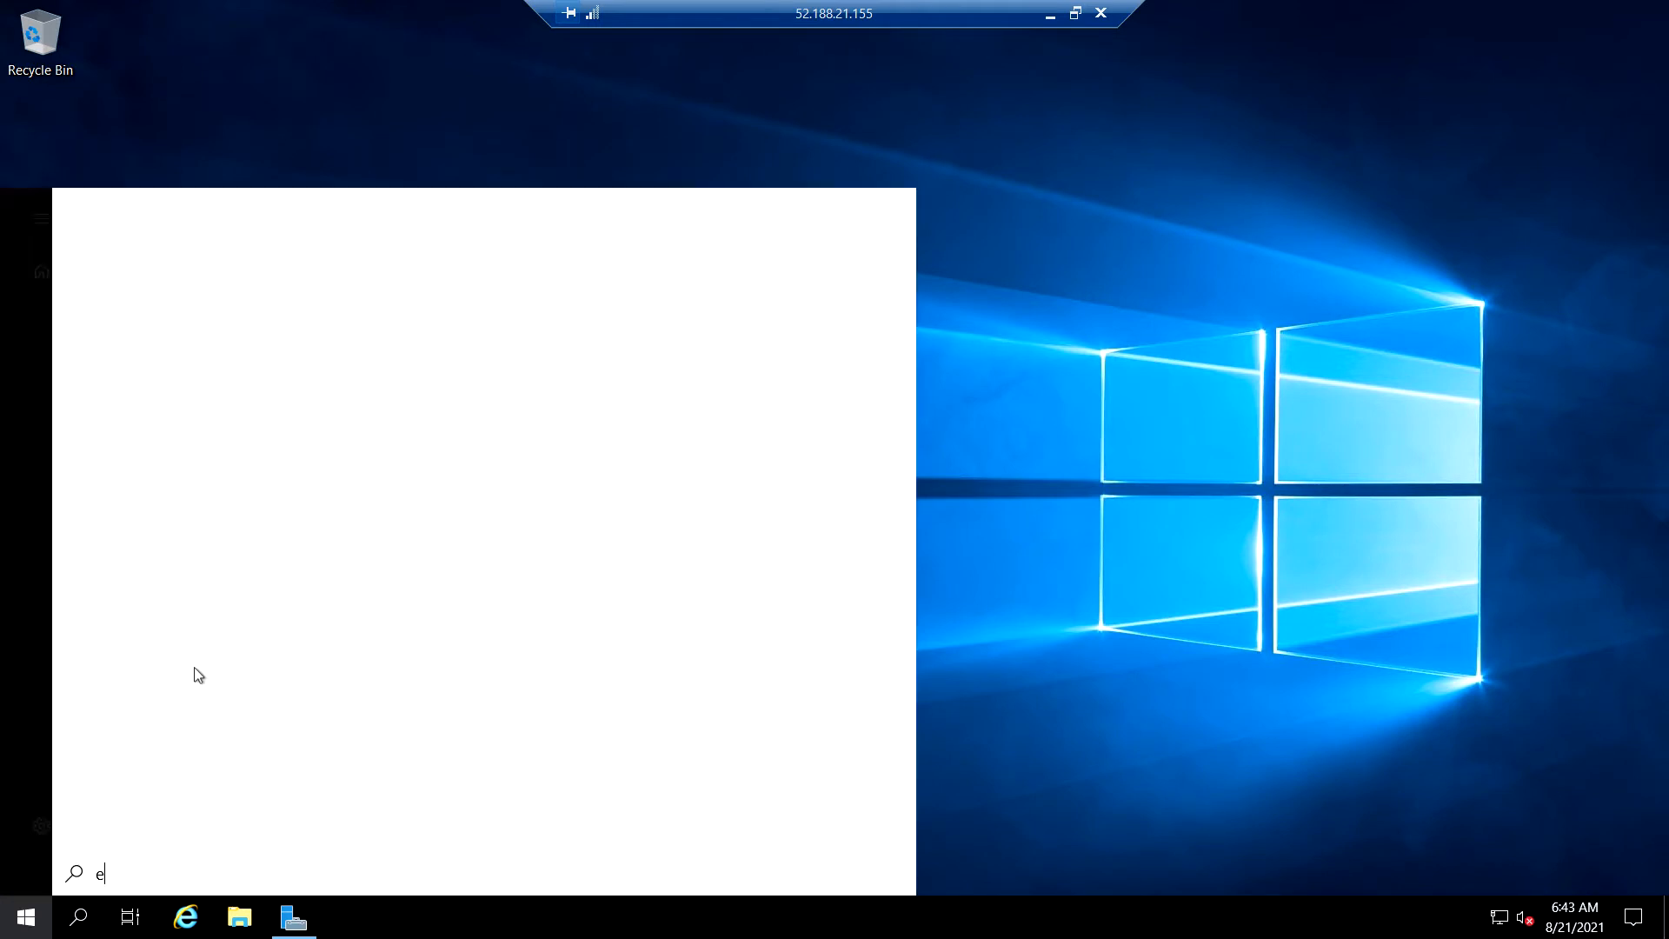
pyautogui.write('dge')
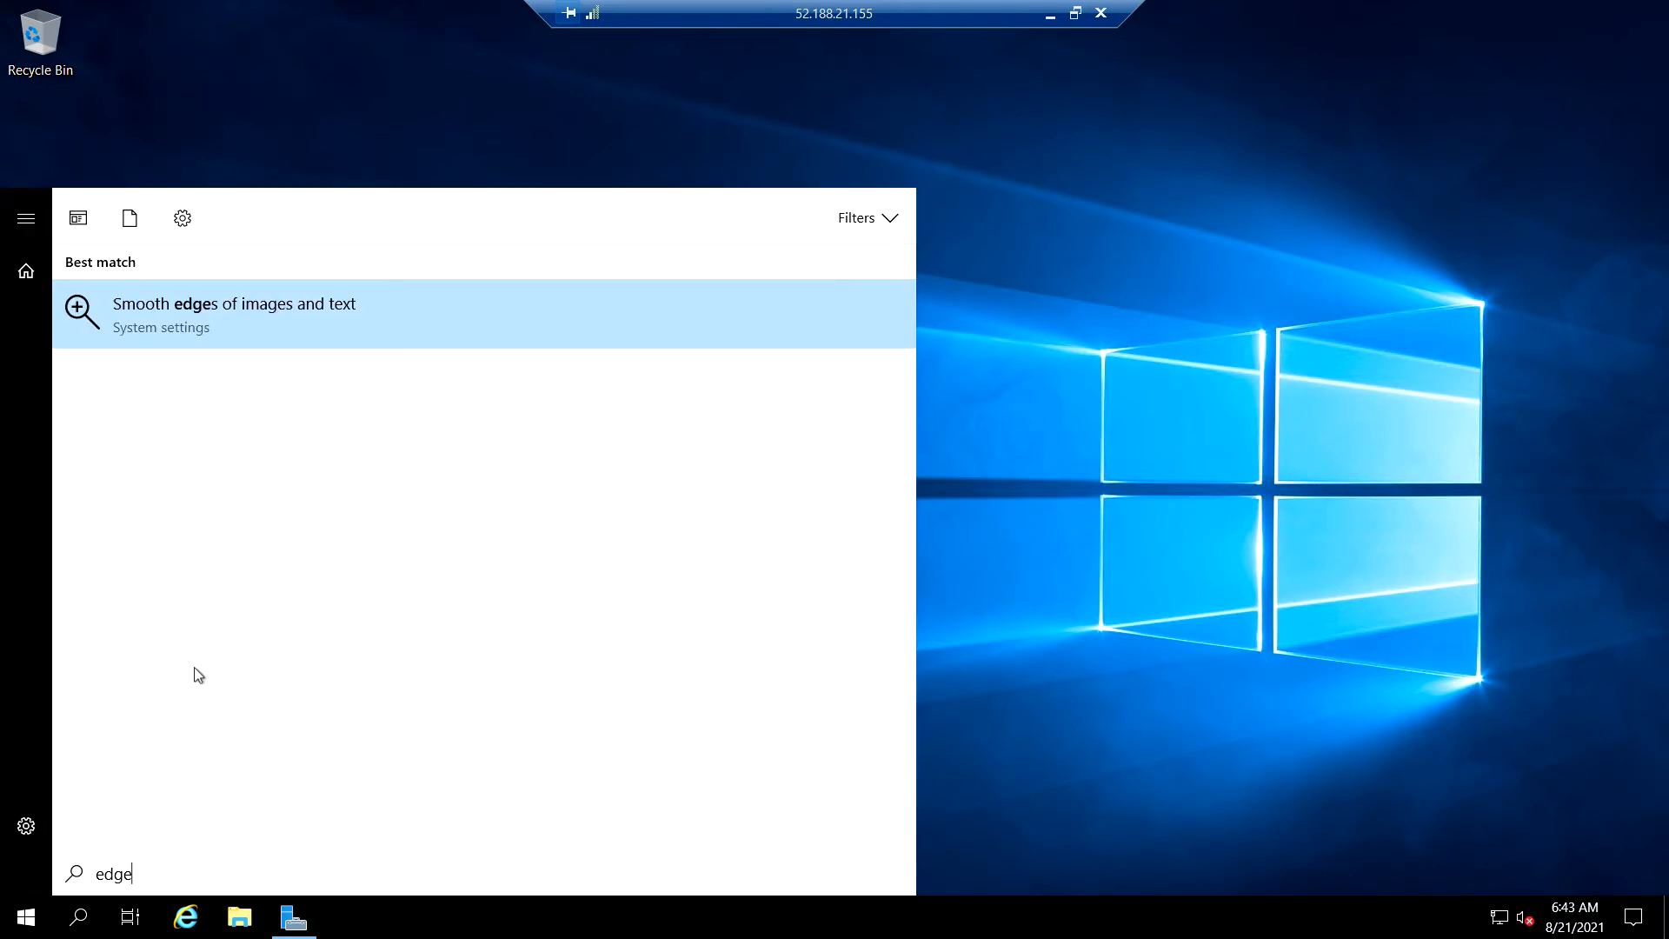
pyautogui.click(1154, 526)
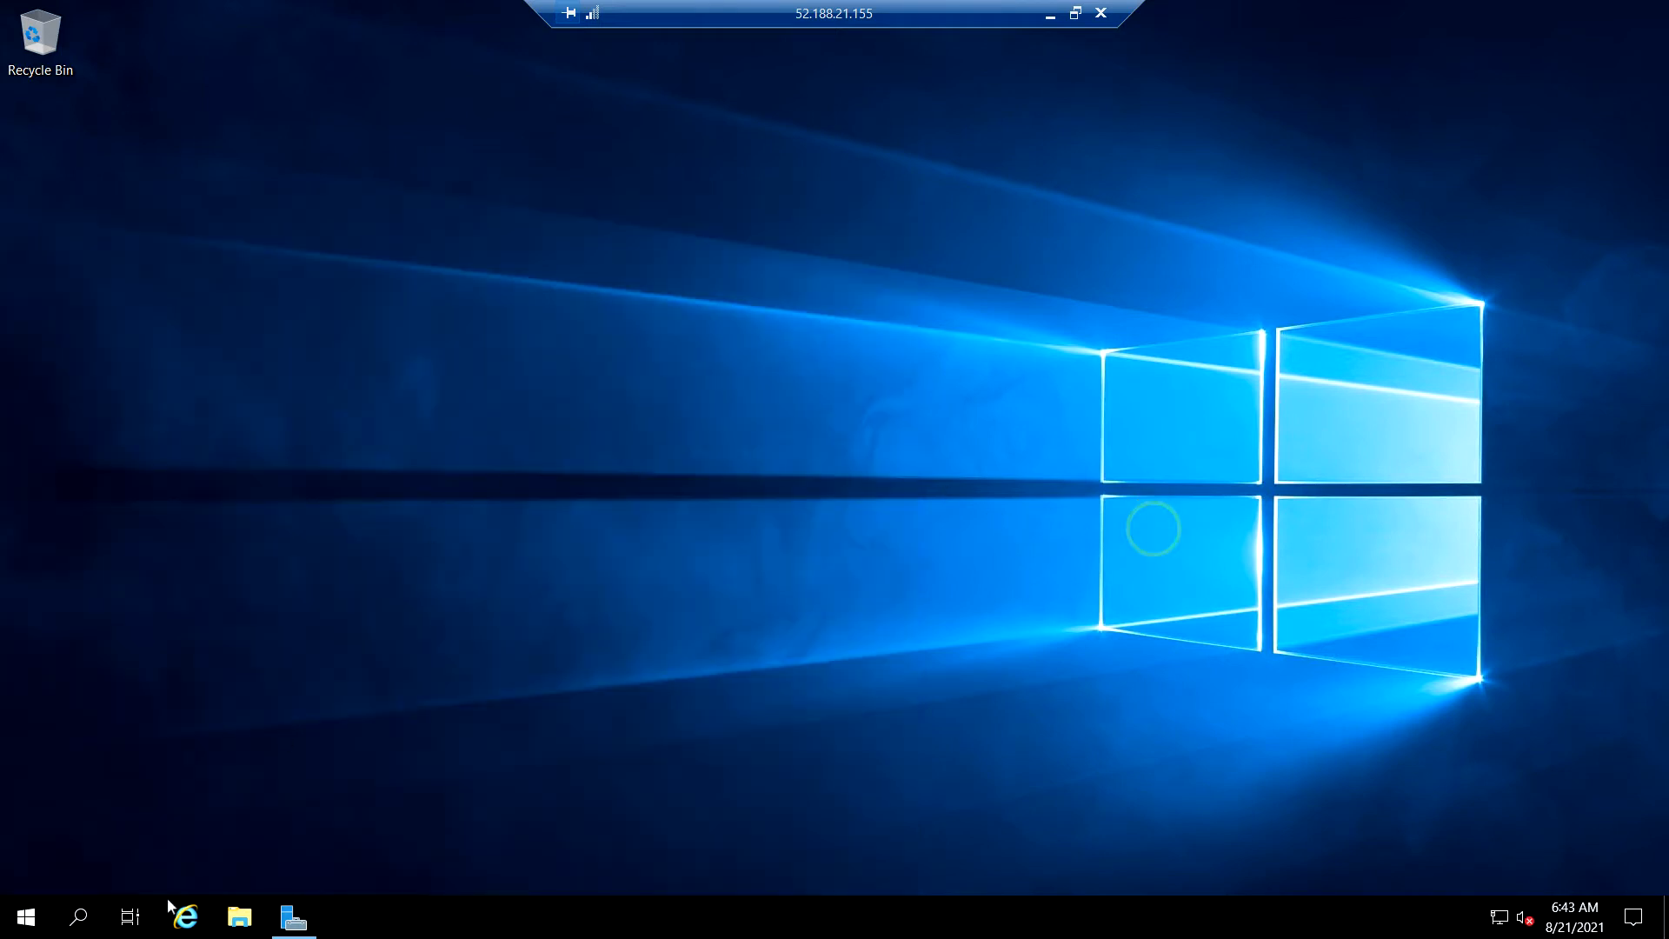
# Open Internet Explorer on the remote server and minimize its window.
pyautogui.click(190, 918)
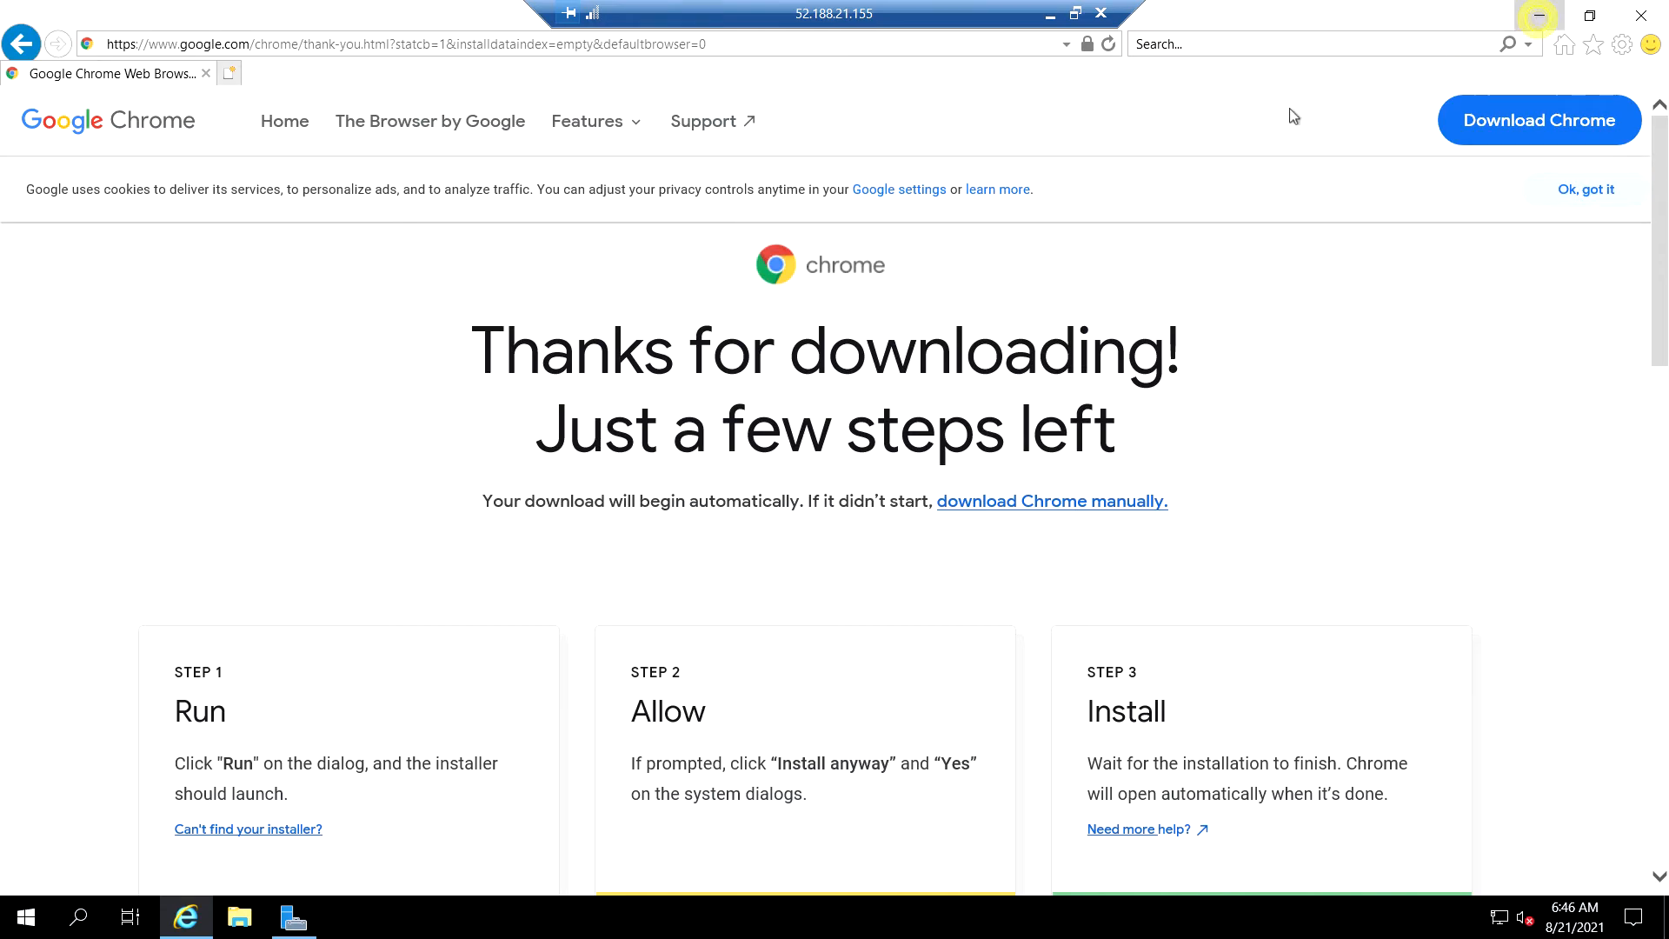
pyautogui.click(193, 924)
# Browse in File Explorer to C:\Program Files (x86)\Microsoft\Edge\Application and launch msedge.
pyautogui.click(240, 916)
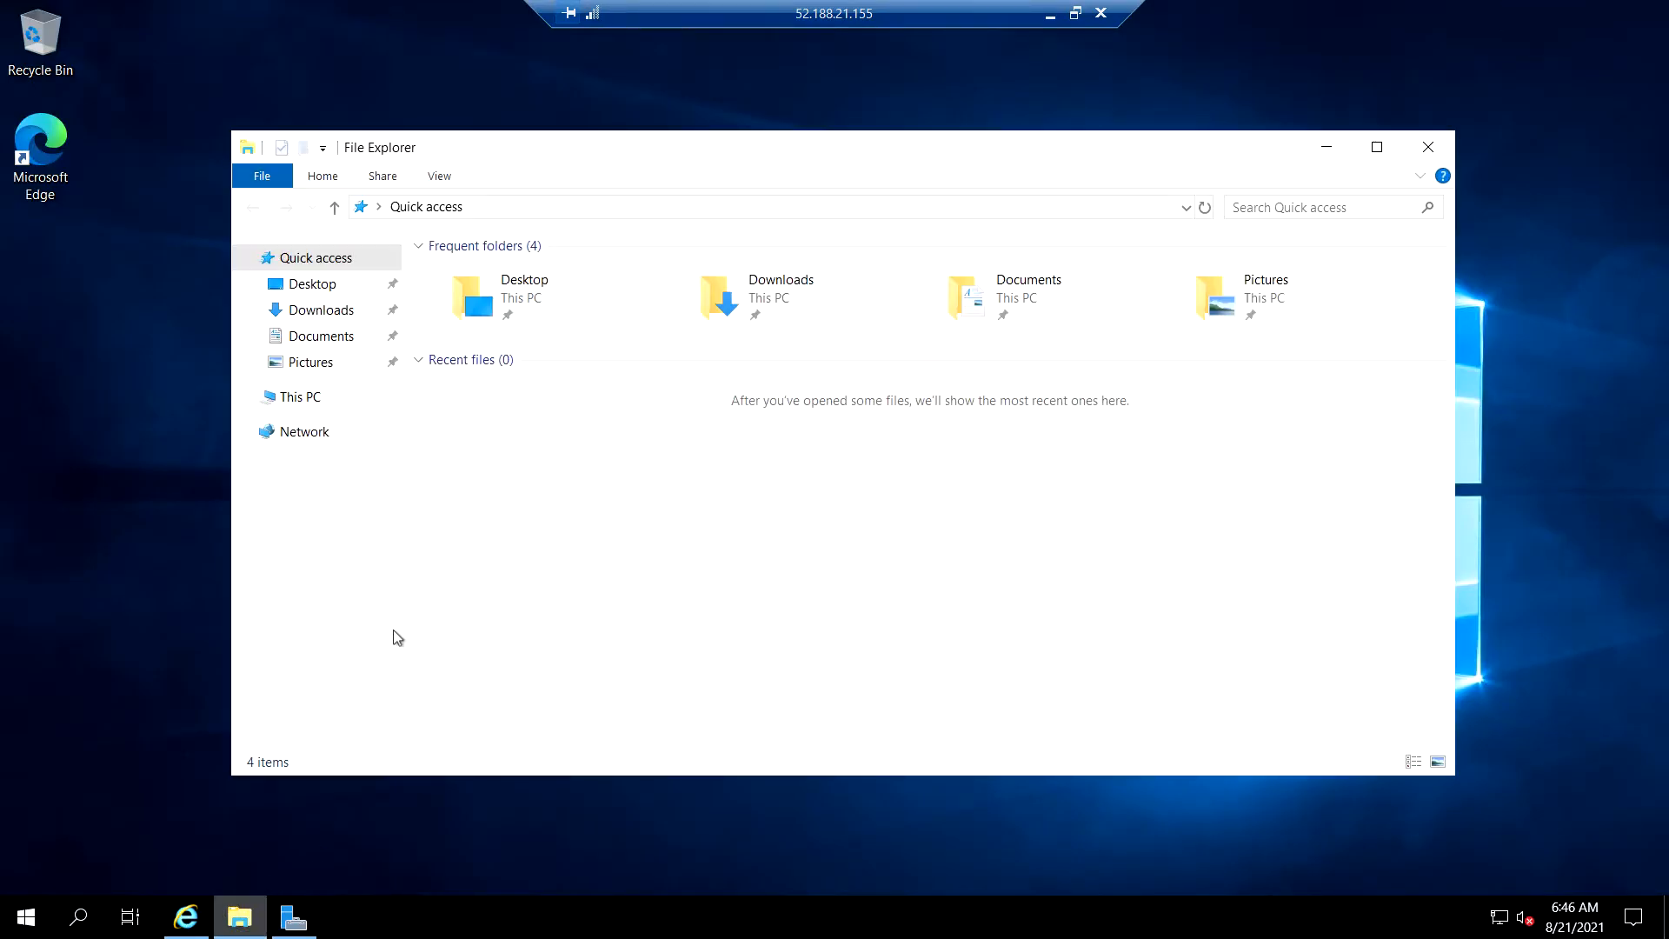
pyautogui.click(323, 398)
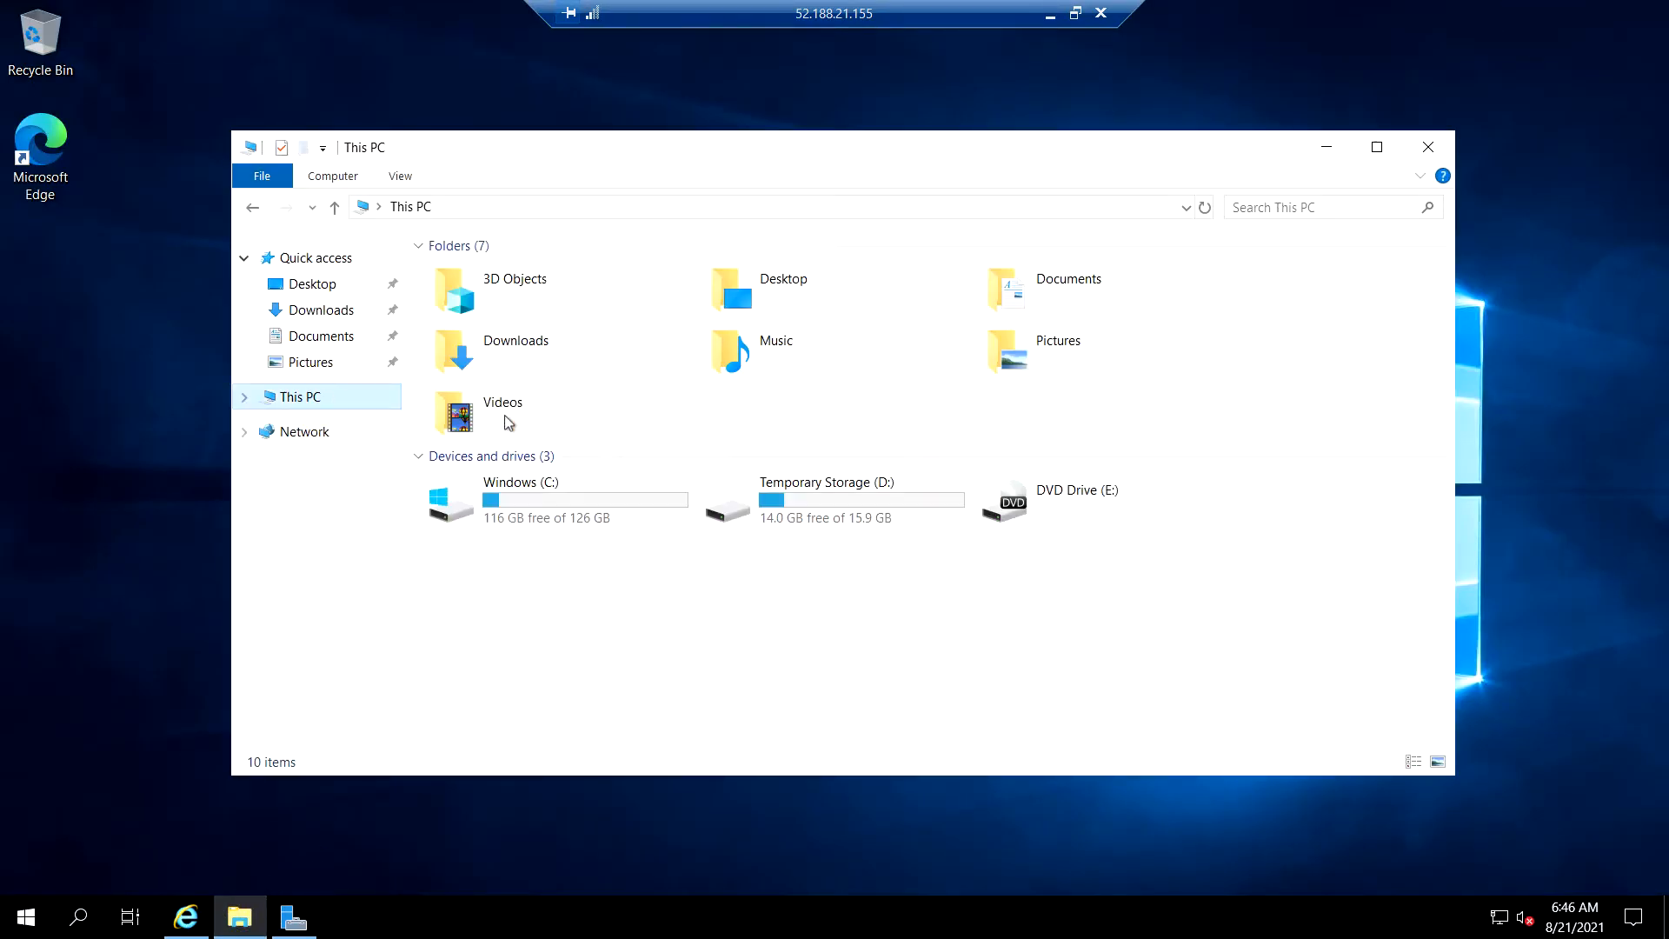
pyautogui.doubleClick(591, 512)
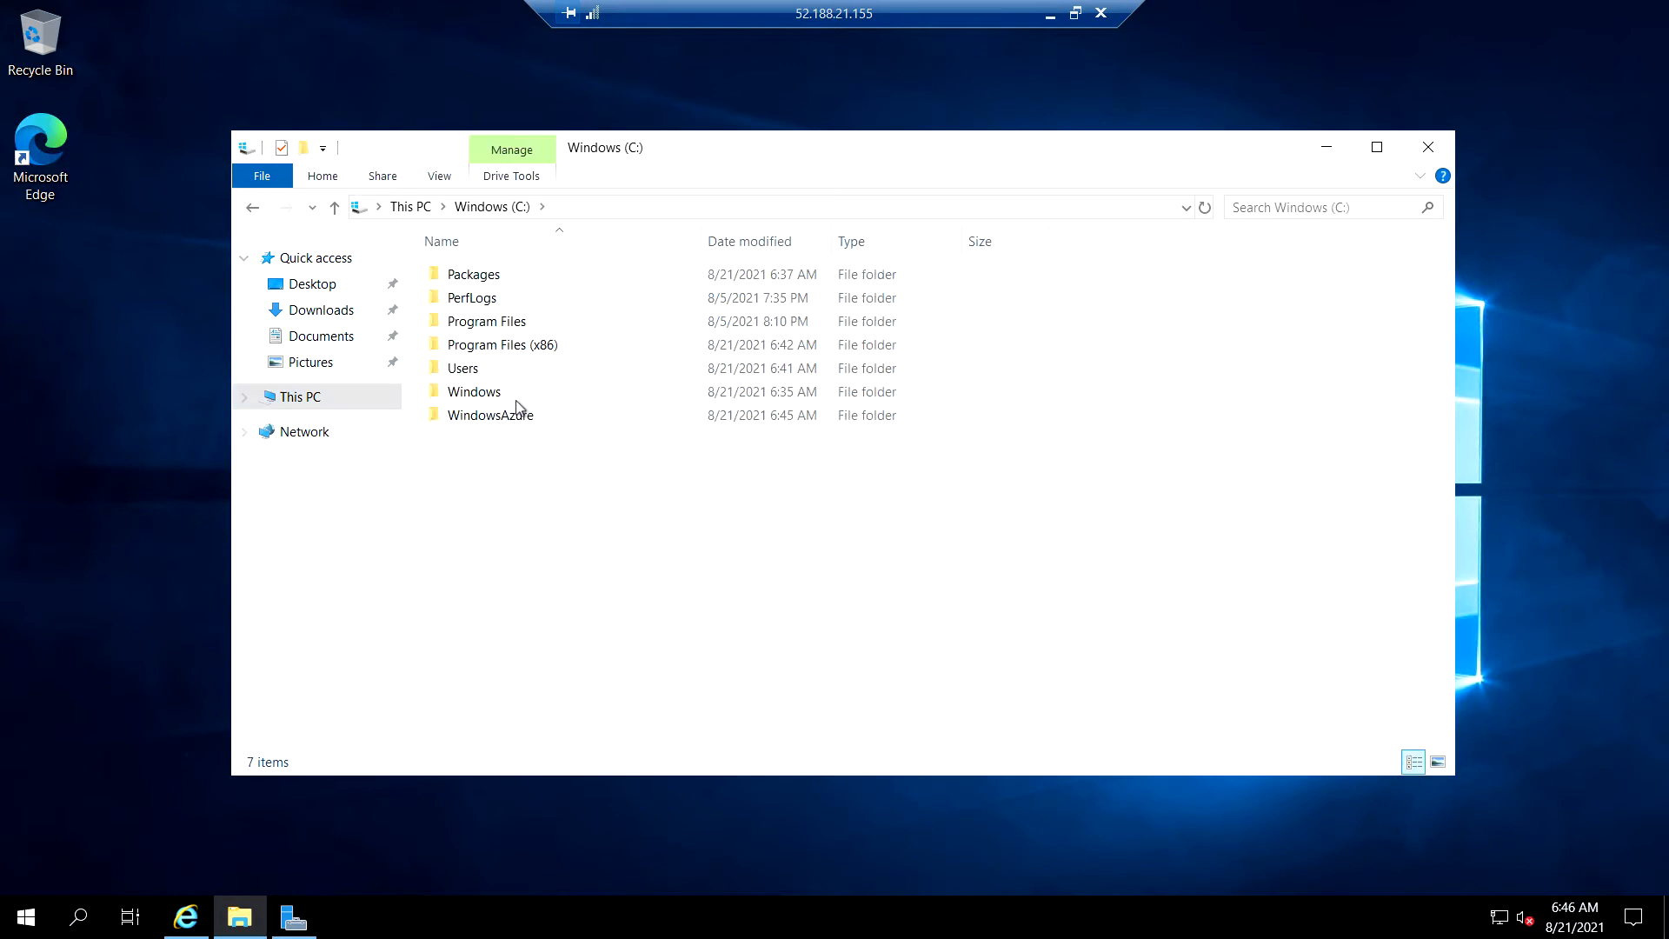
pyautogui.doubleClick(517, 344)
pyautogui.doubleClick(513, 321)
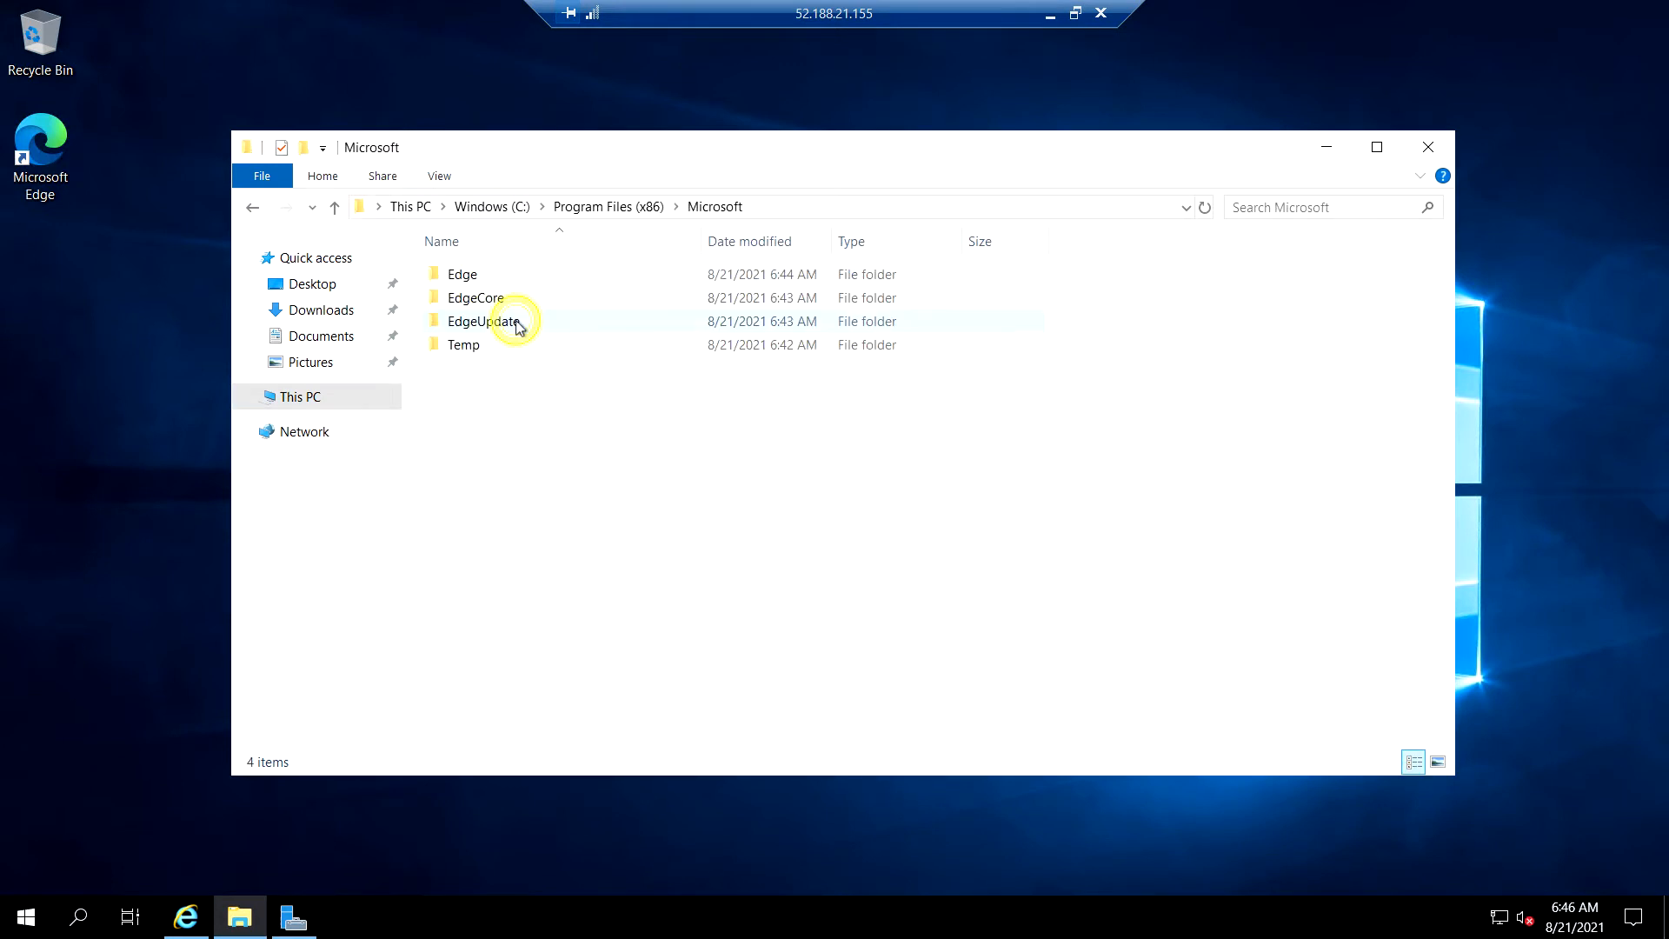
pyautogui.doubleClick(504, 283)
pyautogui.doubleClick(503, 278)
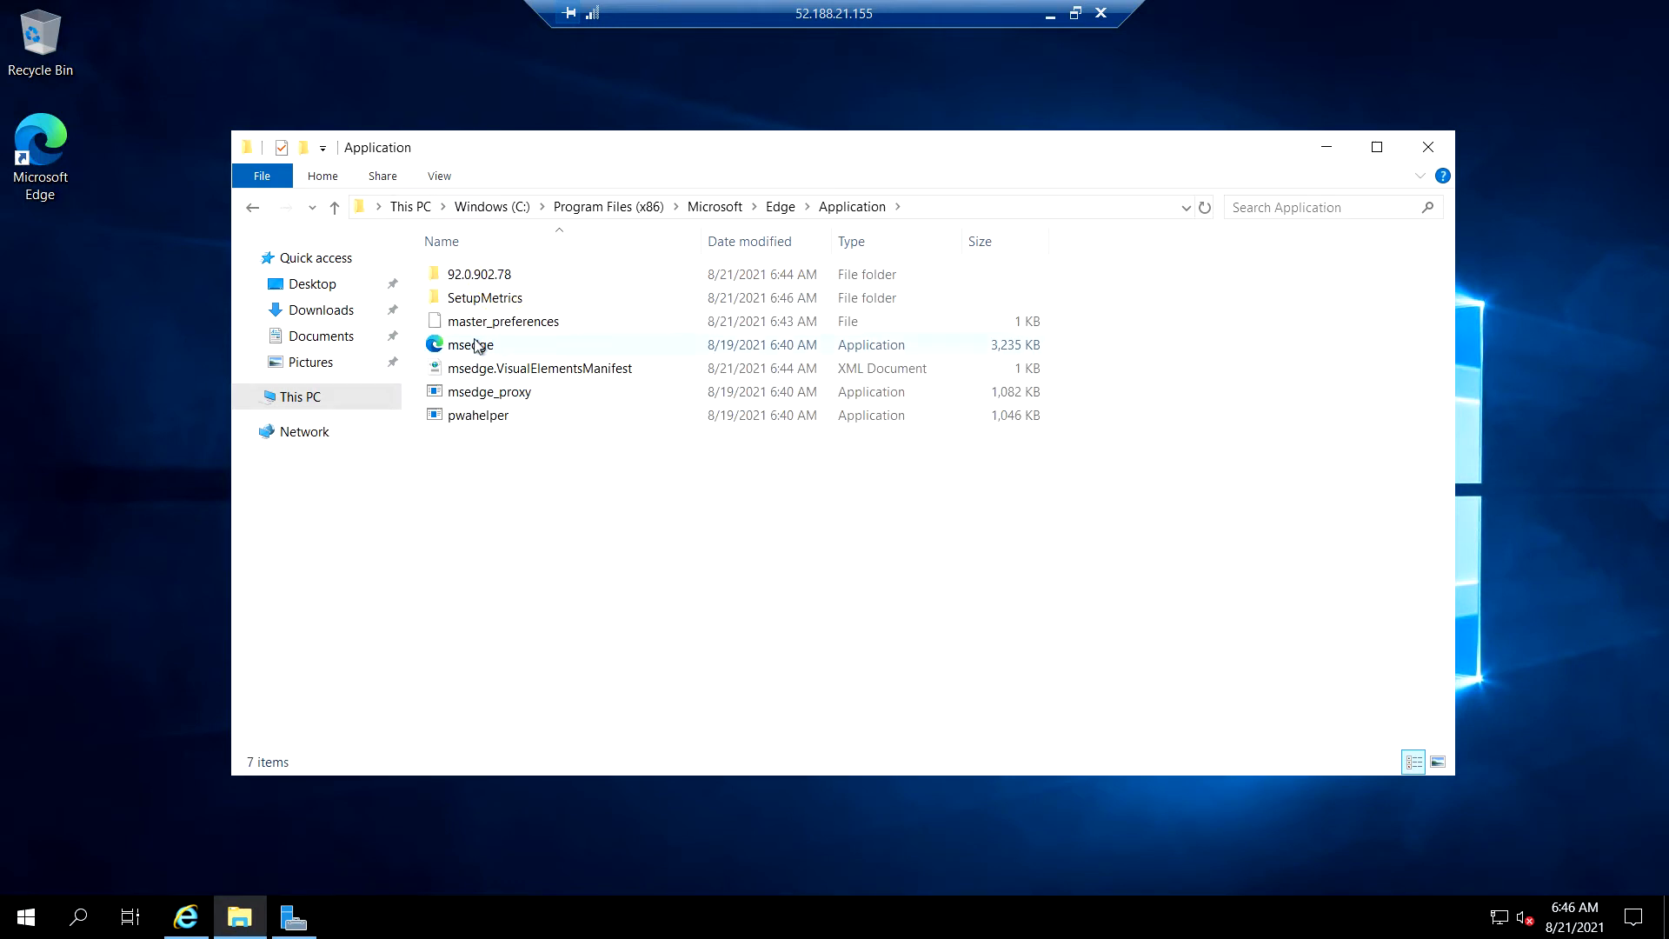
pyautogui.click(477, 349)
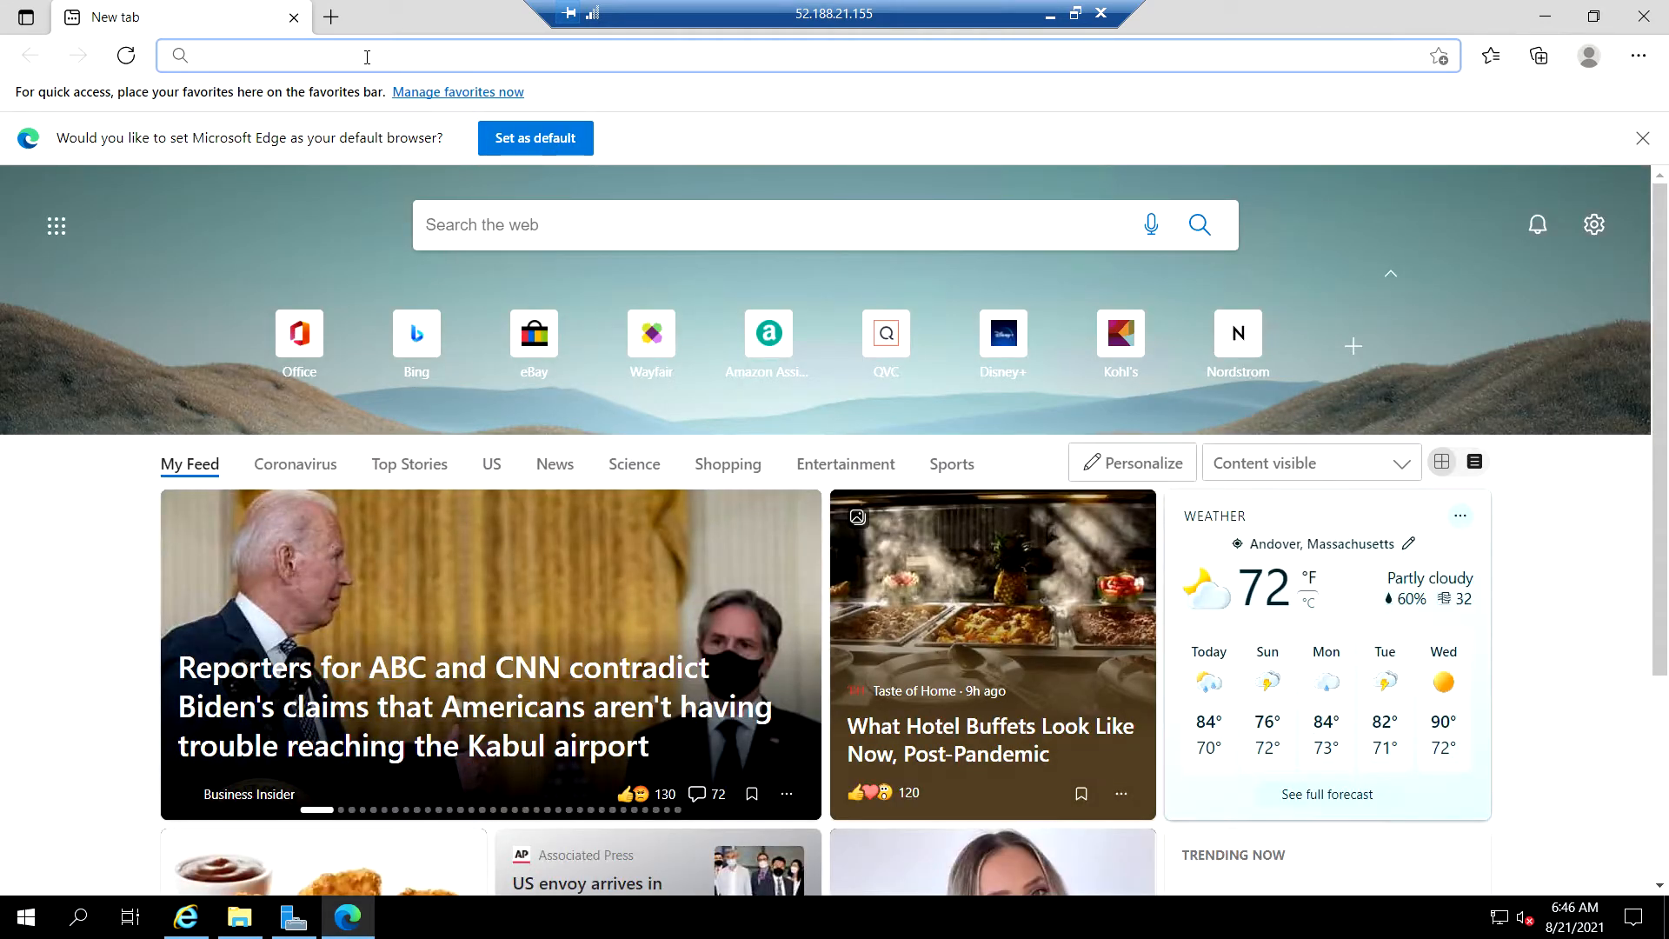
# Load portal.azure.com in Microsoft Edge on the remote server.
pyautogui.write('p')
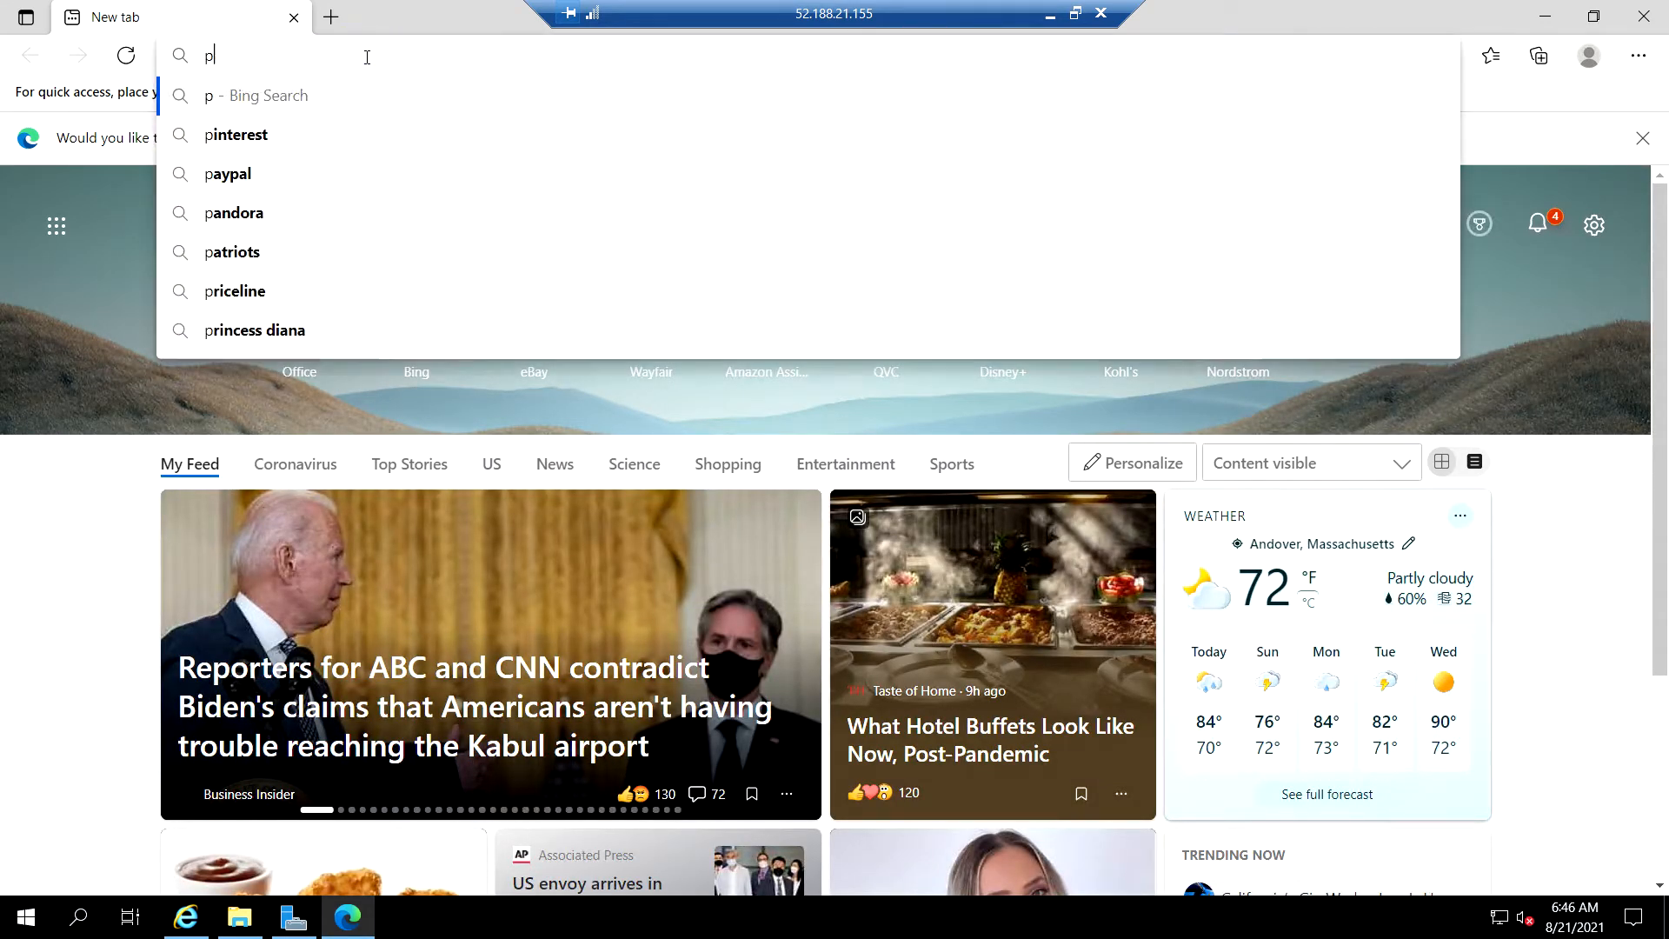
pyautogui.write('ortal.azure.com')
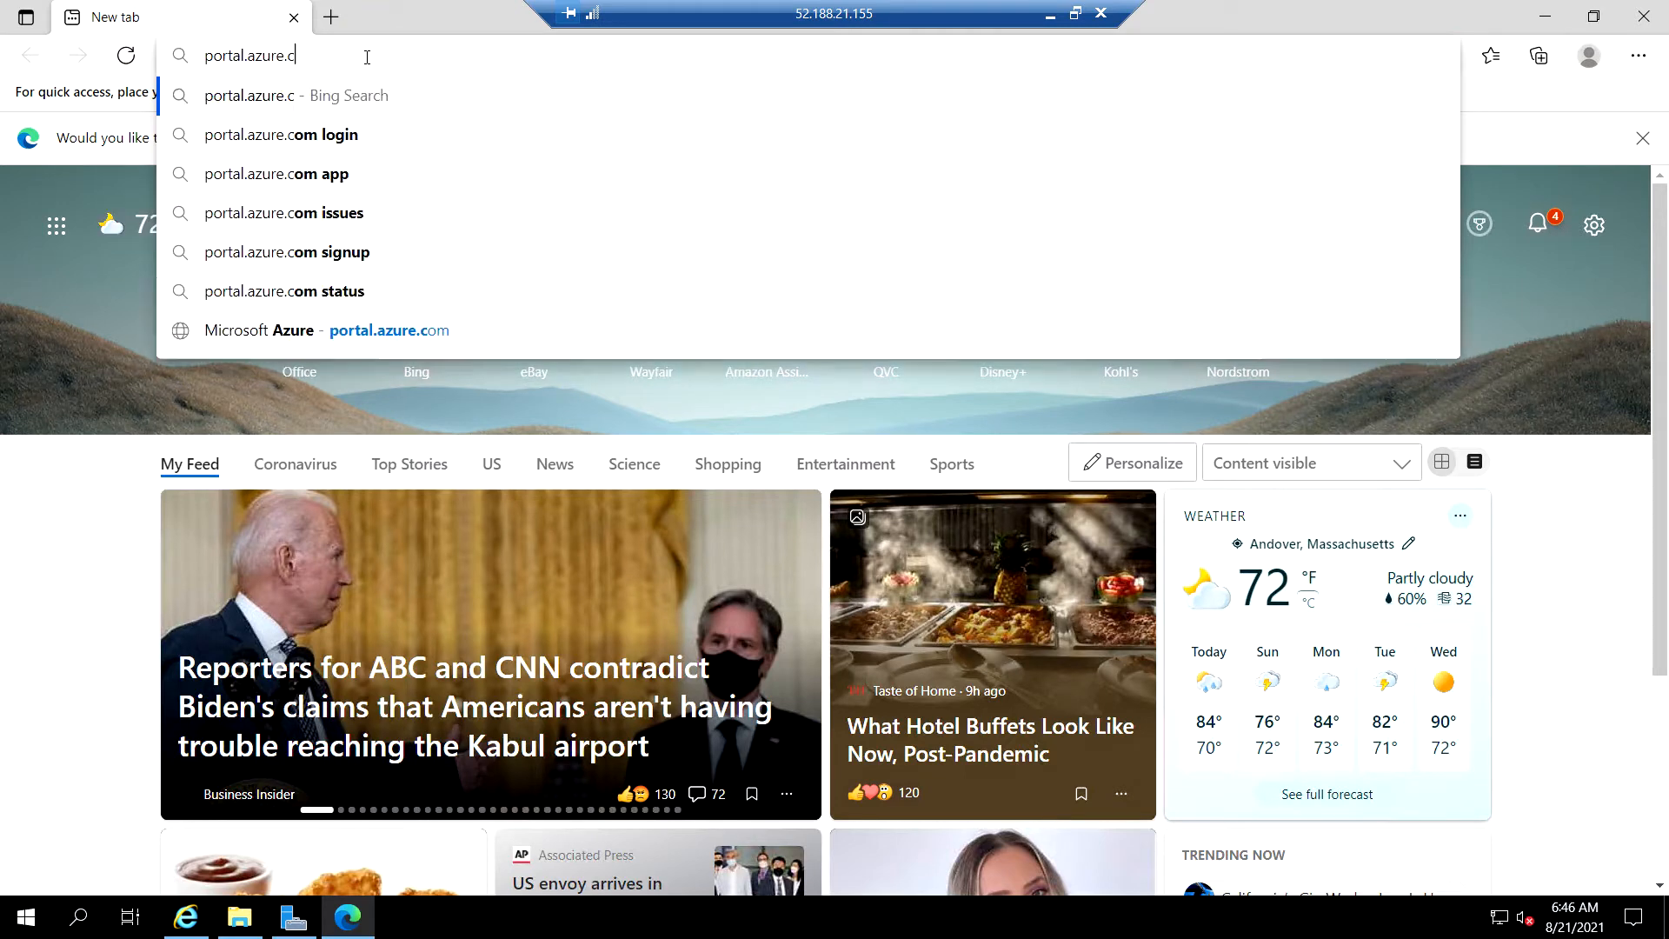
pyautogui.press('Return')
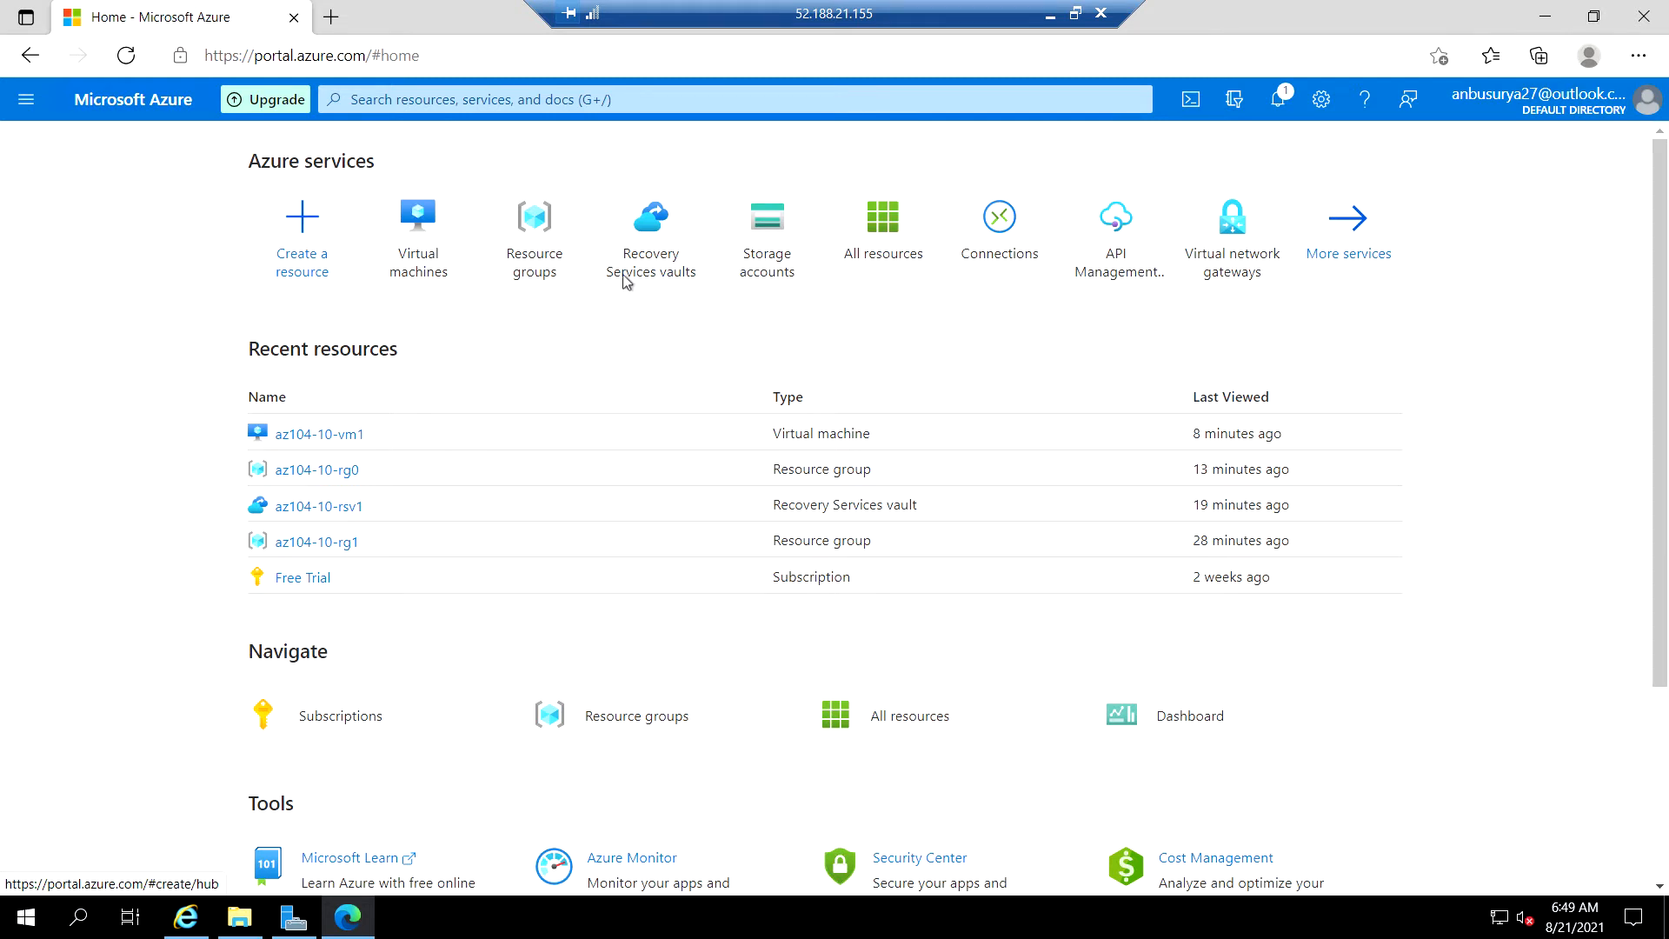
# Open the Recovery Services vault az104-10-rsv1 and start configuring a backup.
pyautogui.click(653, 254)
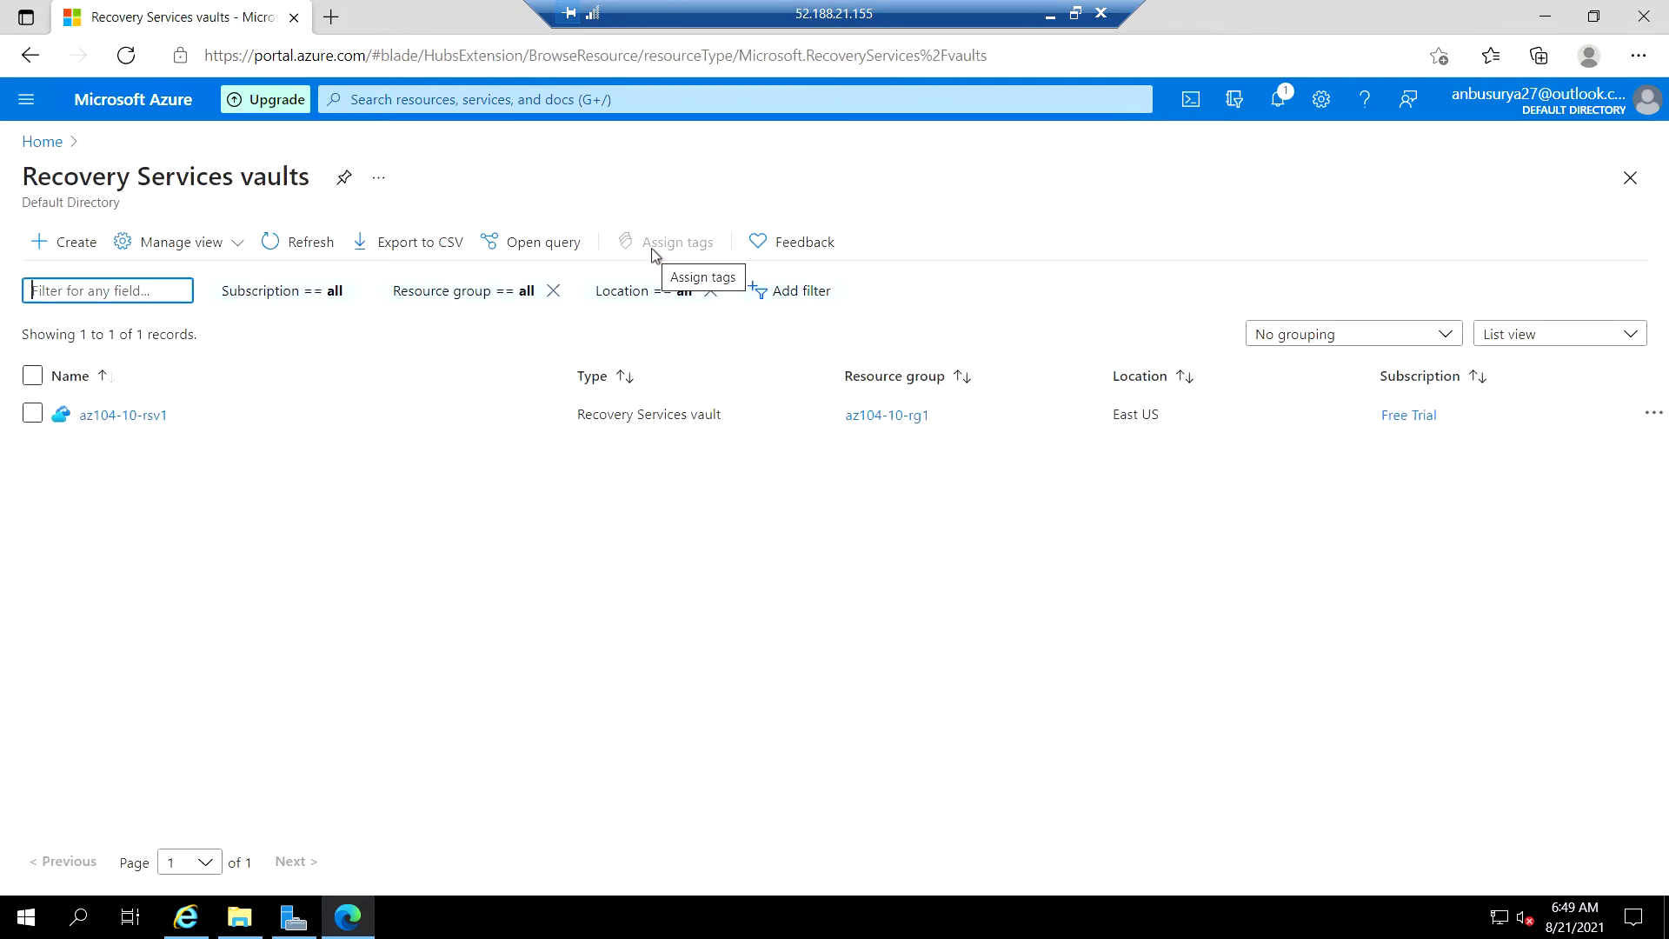
pyautogui.click(139, 419)
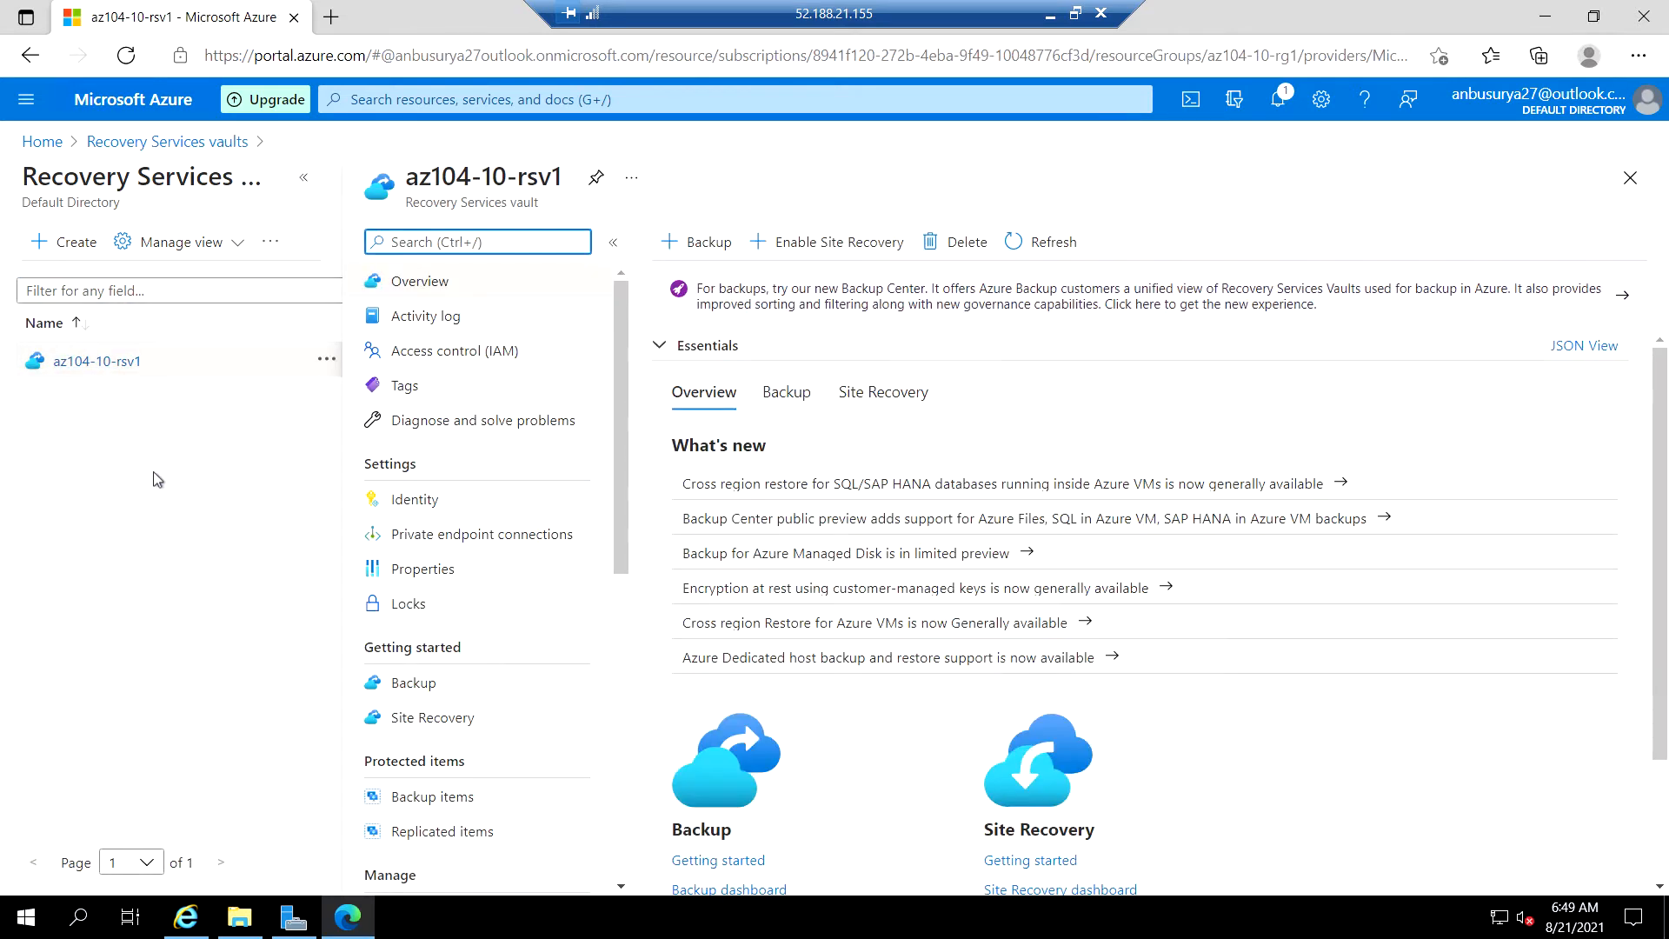
pyautogui.click(710, 246)
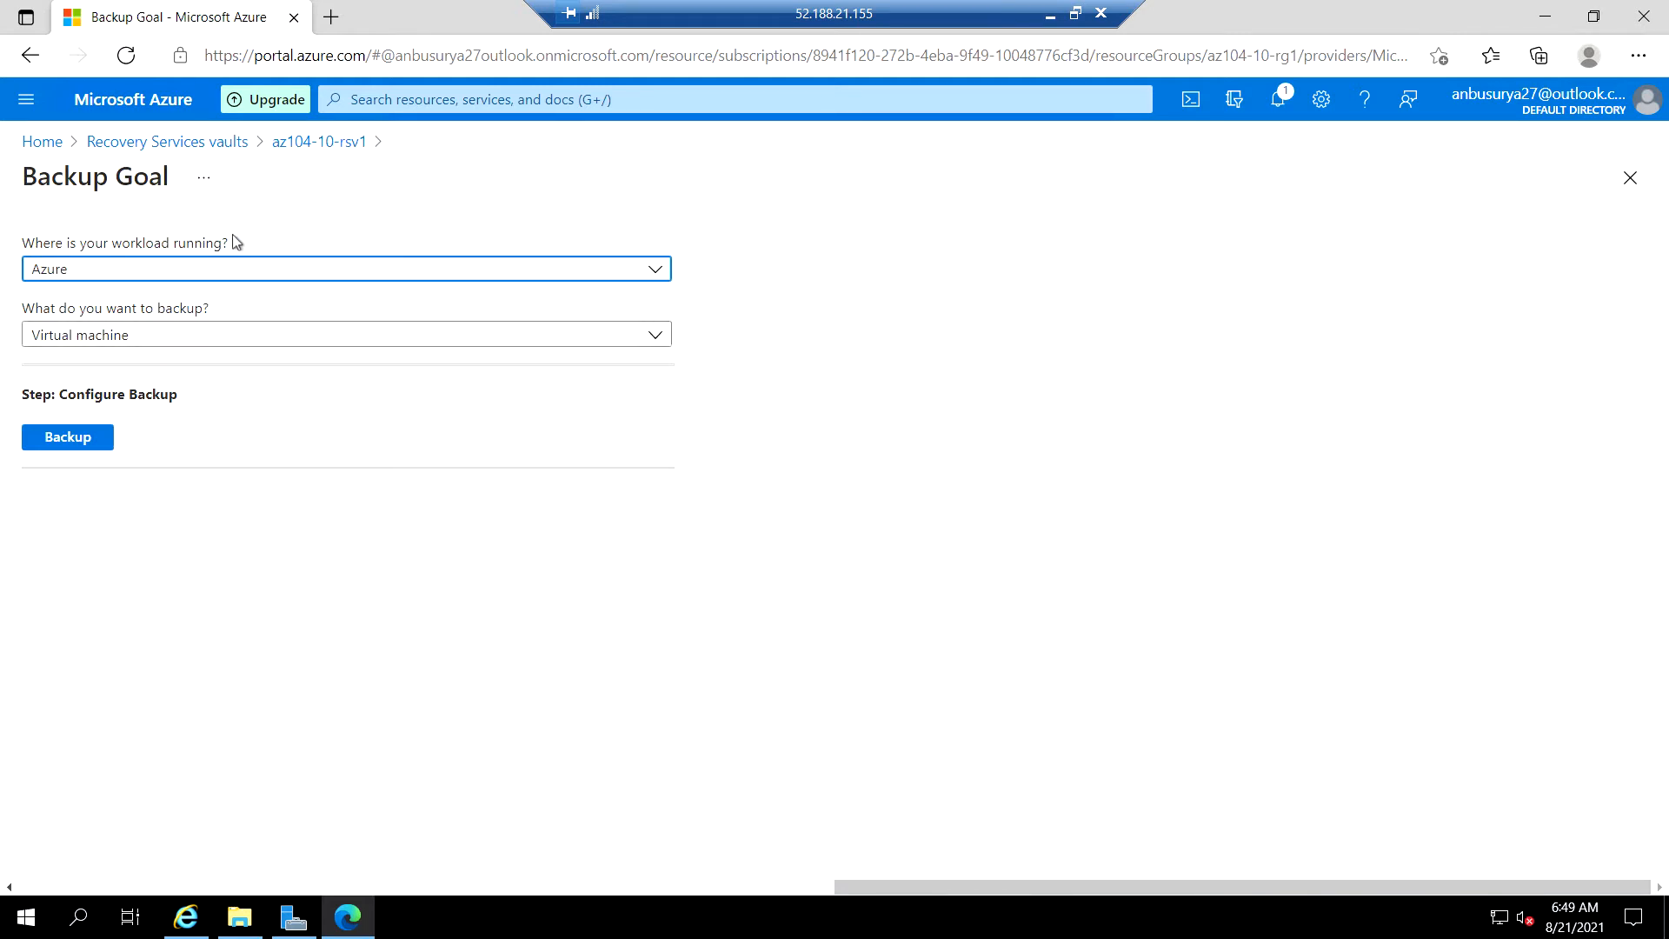
# Set the backup goal to an On-Premises workload with Files and folders, and proceed to preparing the infrastructure.
pyautogui.click(334, 275)
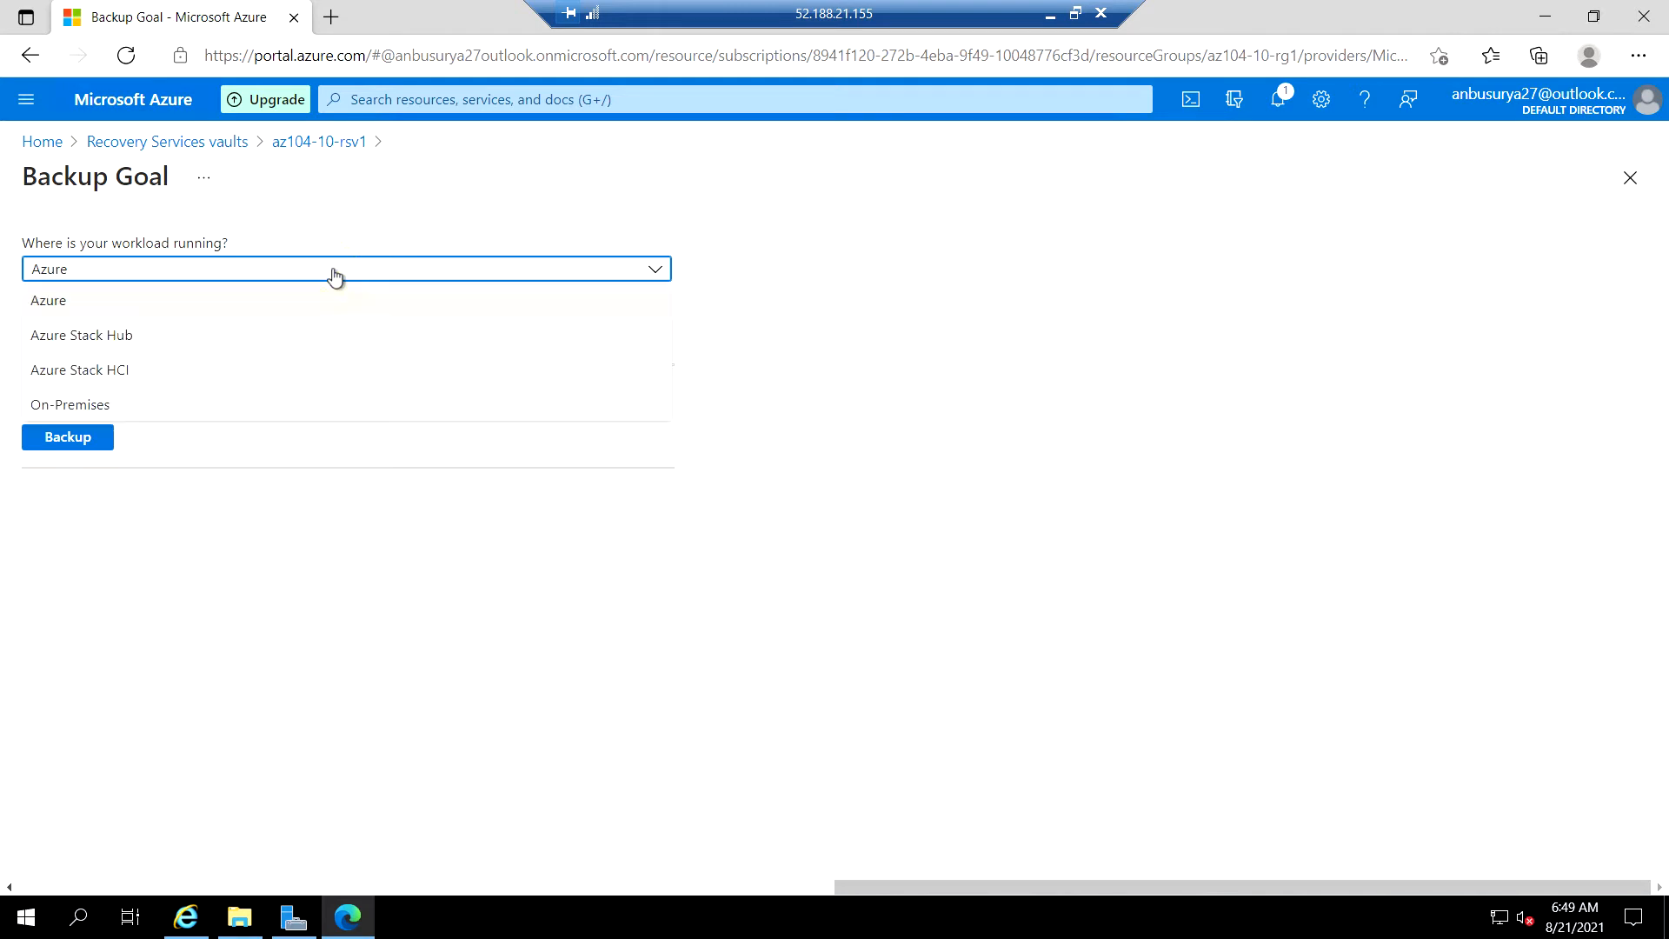
pyautogui.click(133, 406)
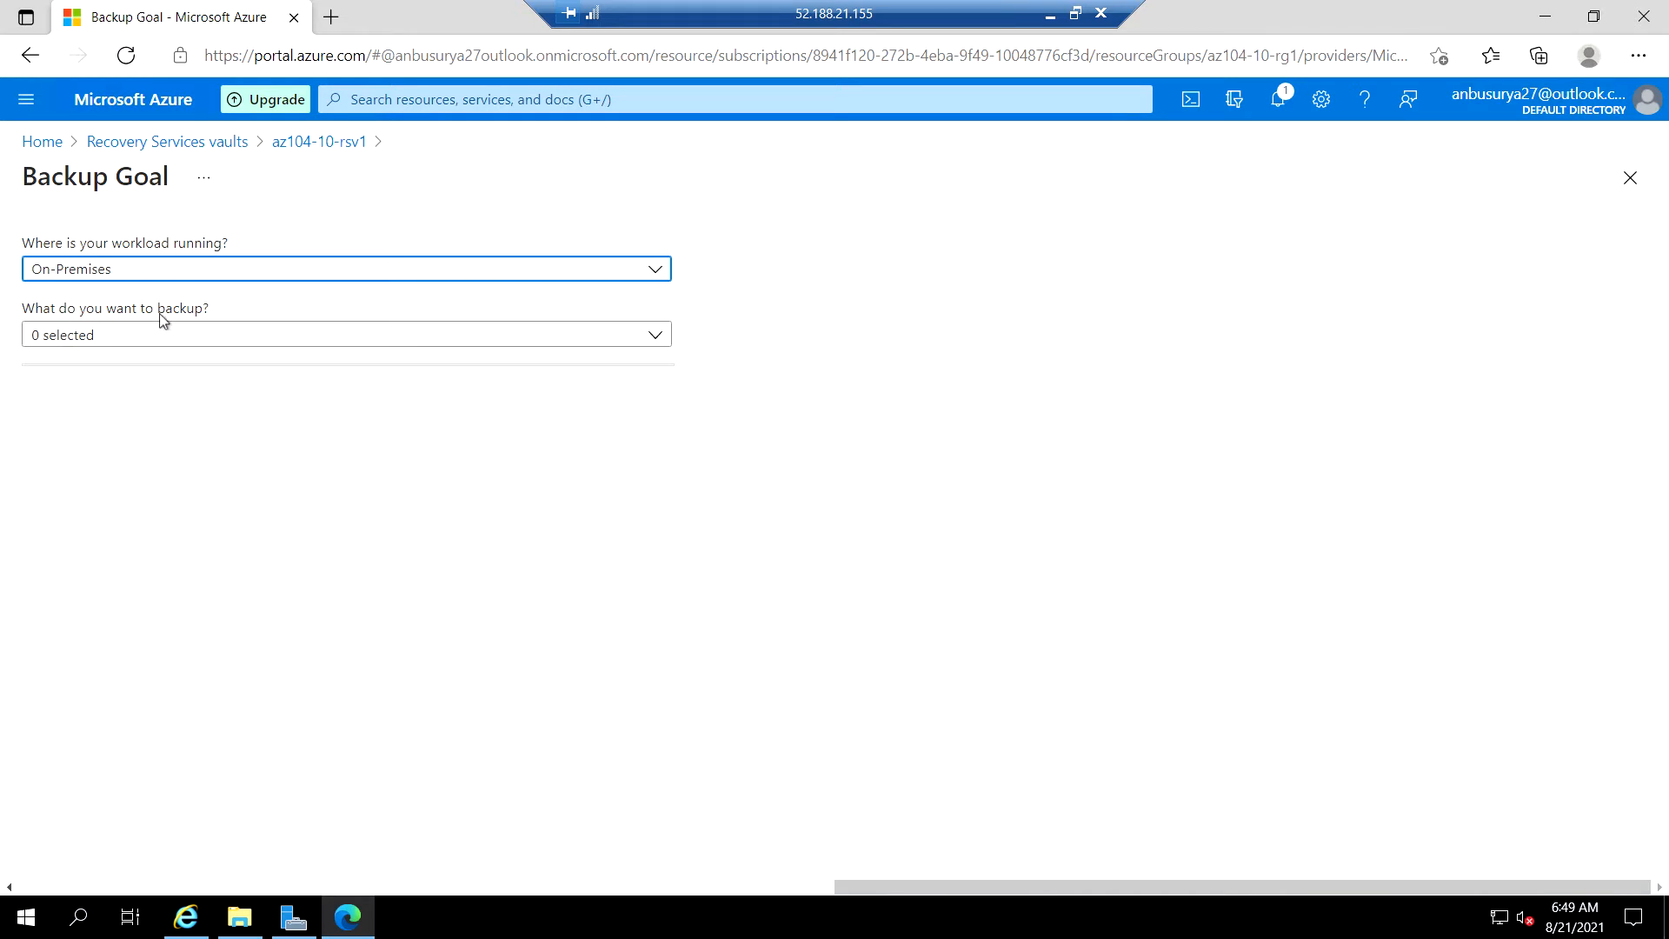
pyautogui.click(647, 341)
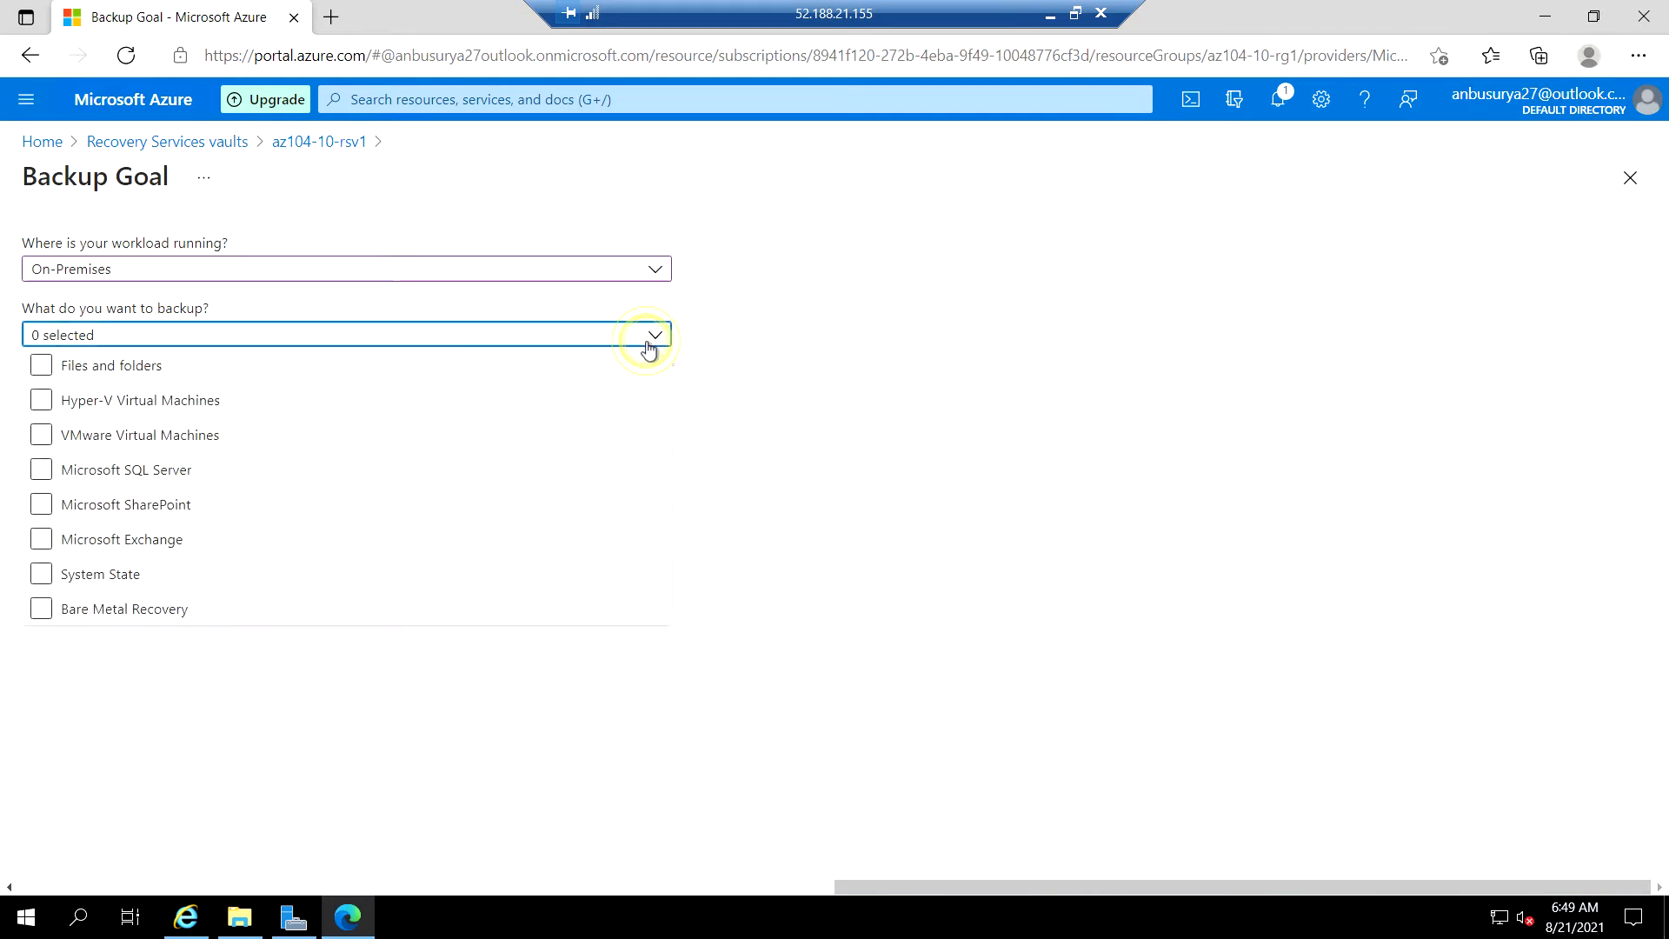
pyautogui.click(41, 365)
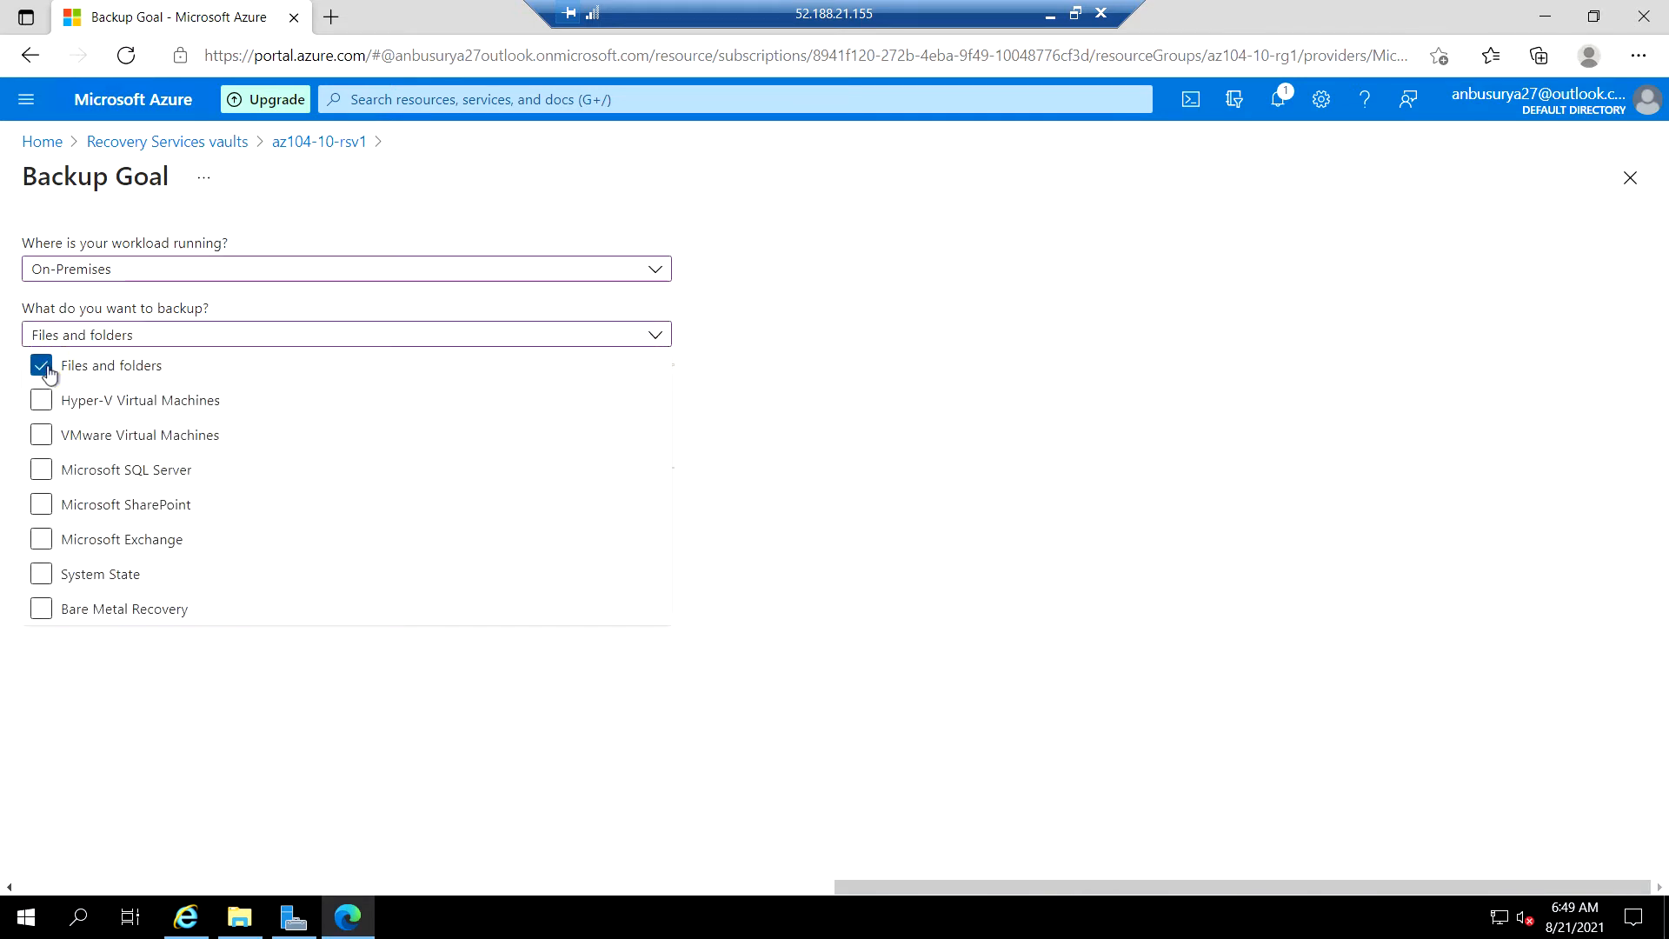
pyautogui.click(832, 518)
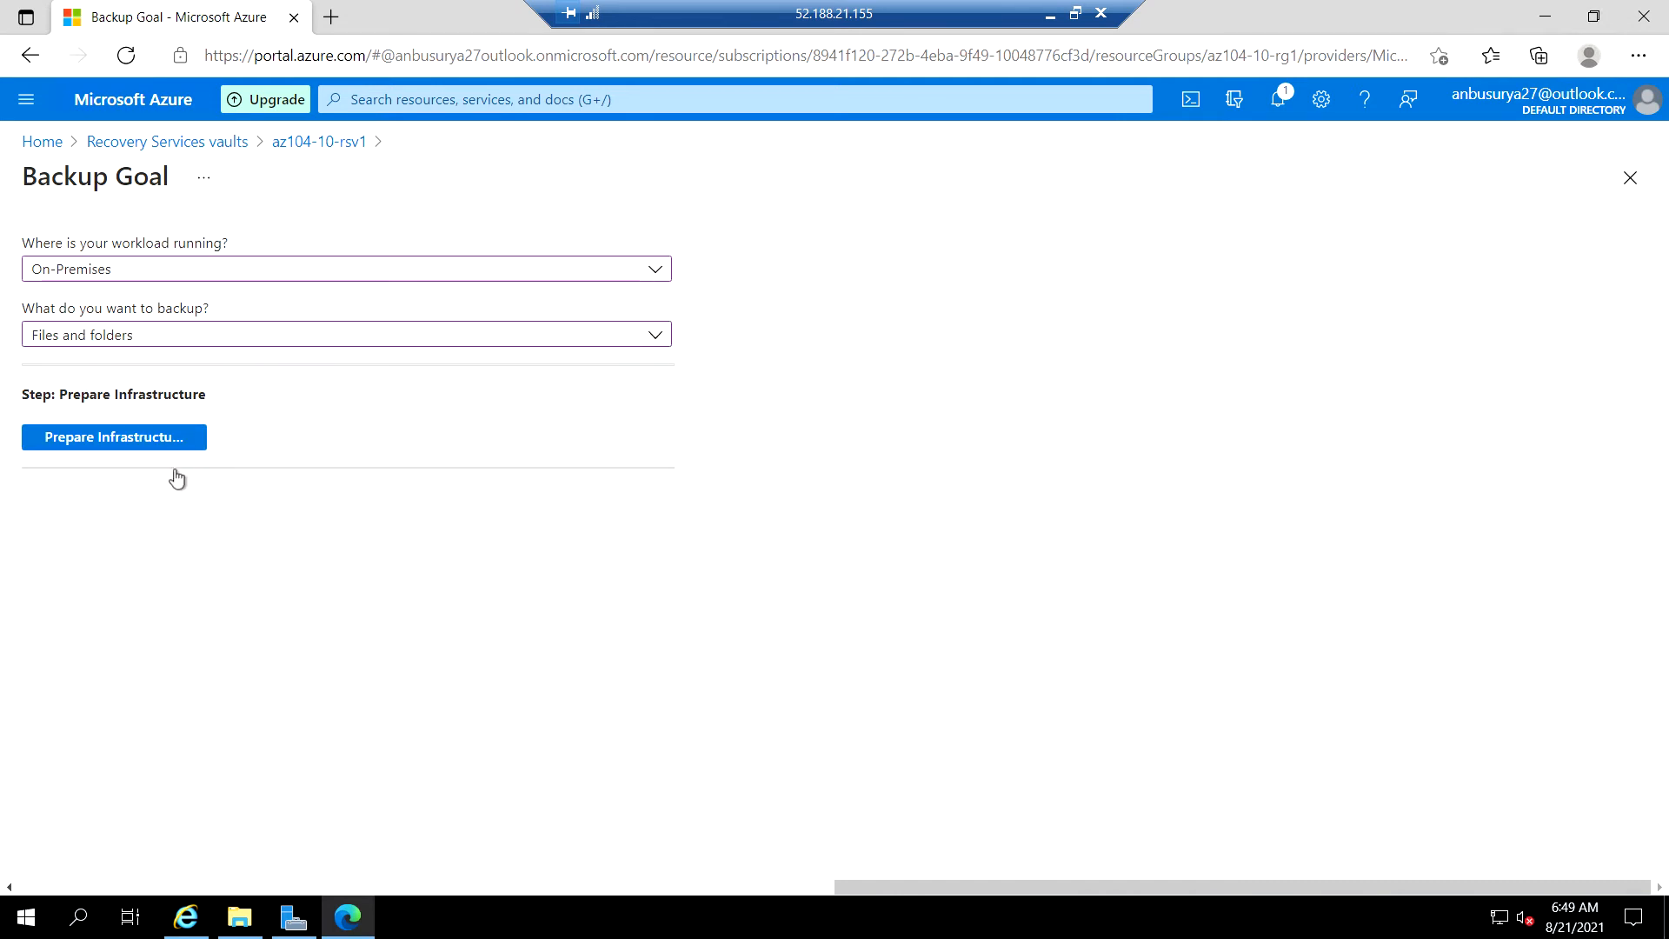
pyautogui.click(149, 443)
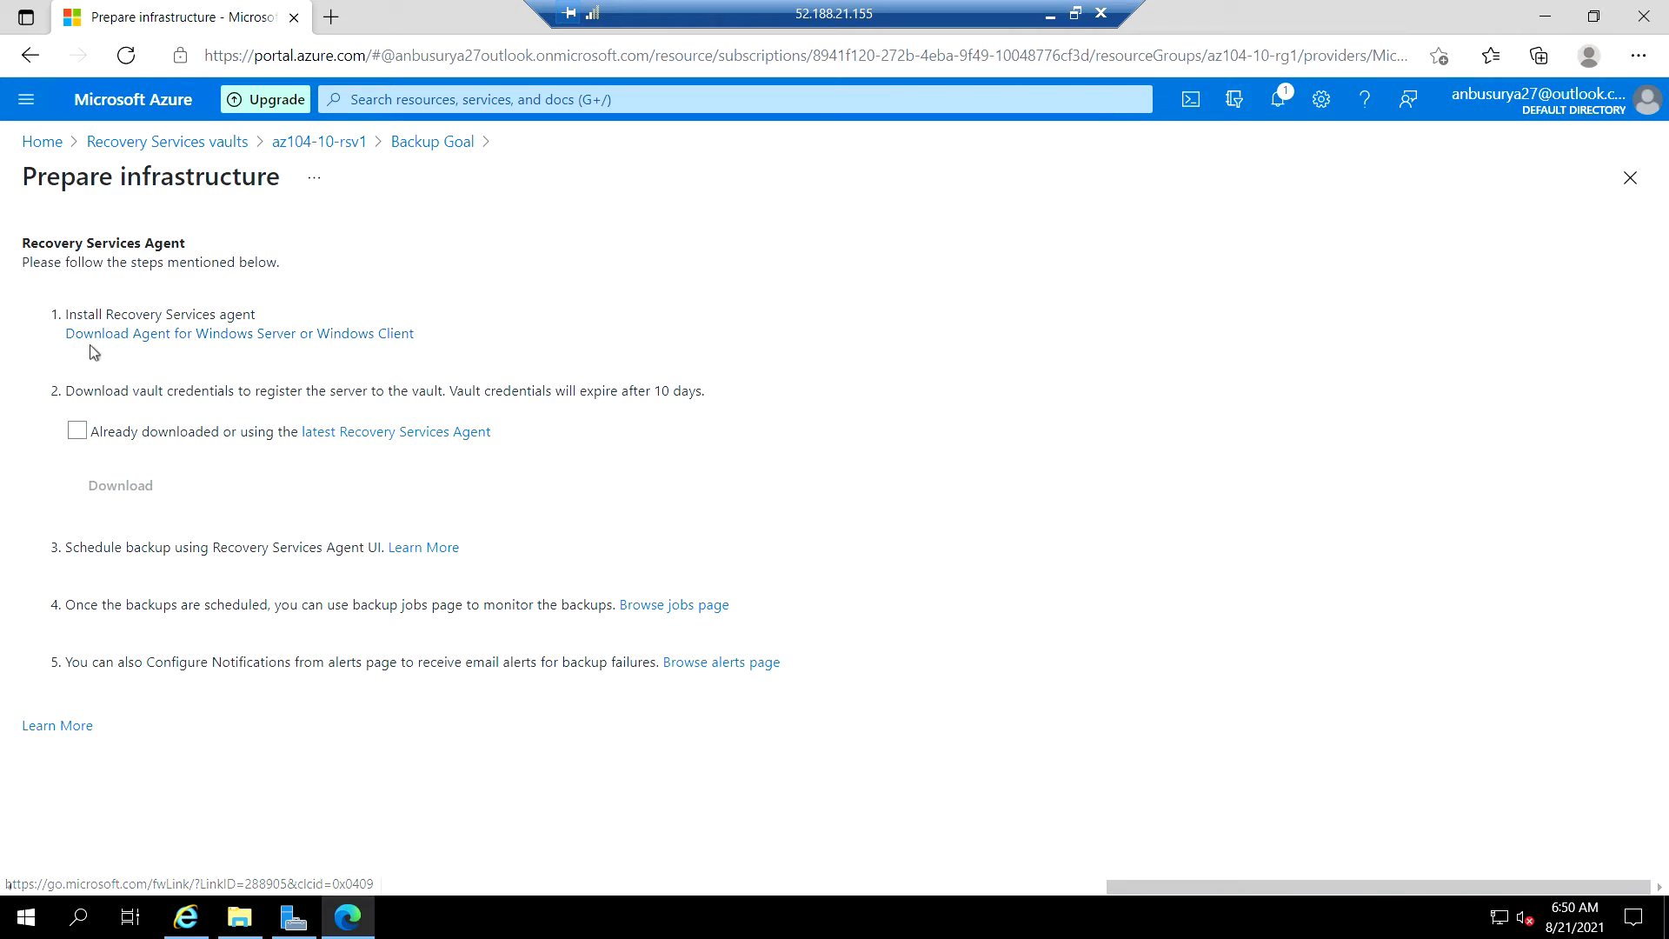
# Download the Recovery Services agent for Windows Server or Windows Client and run MARSAgentInstaller from the Downloads folder.
pyautogui.click(277, 341)
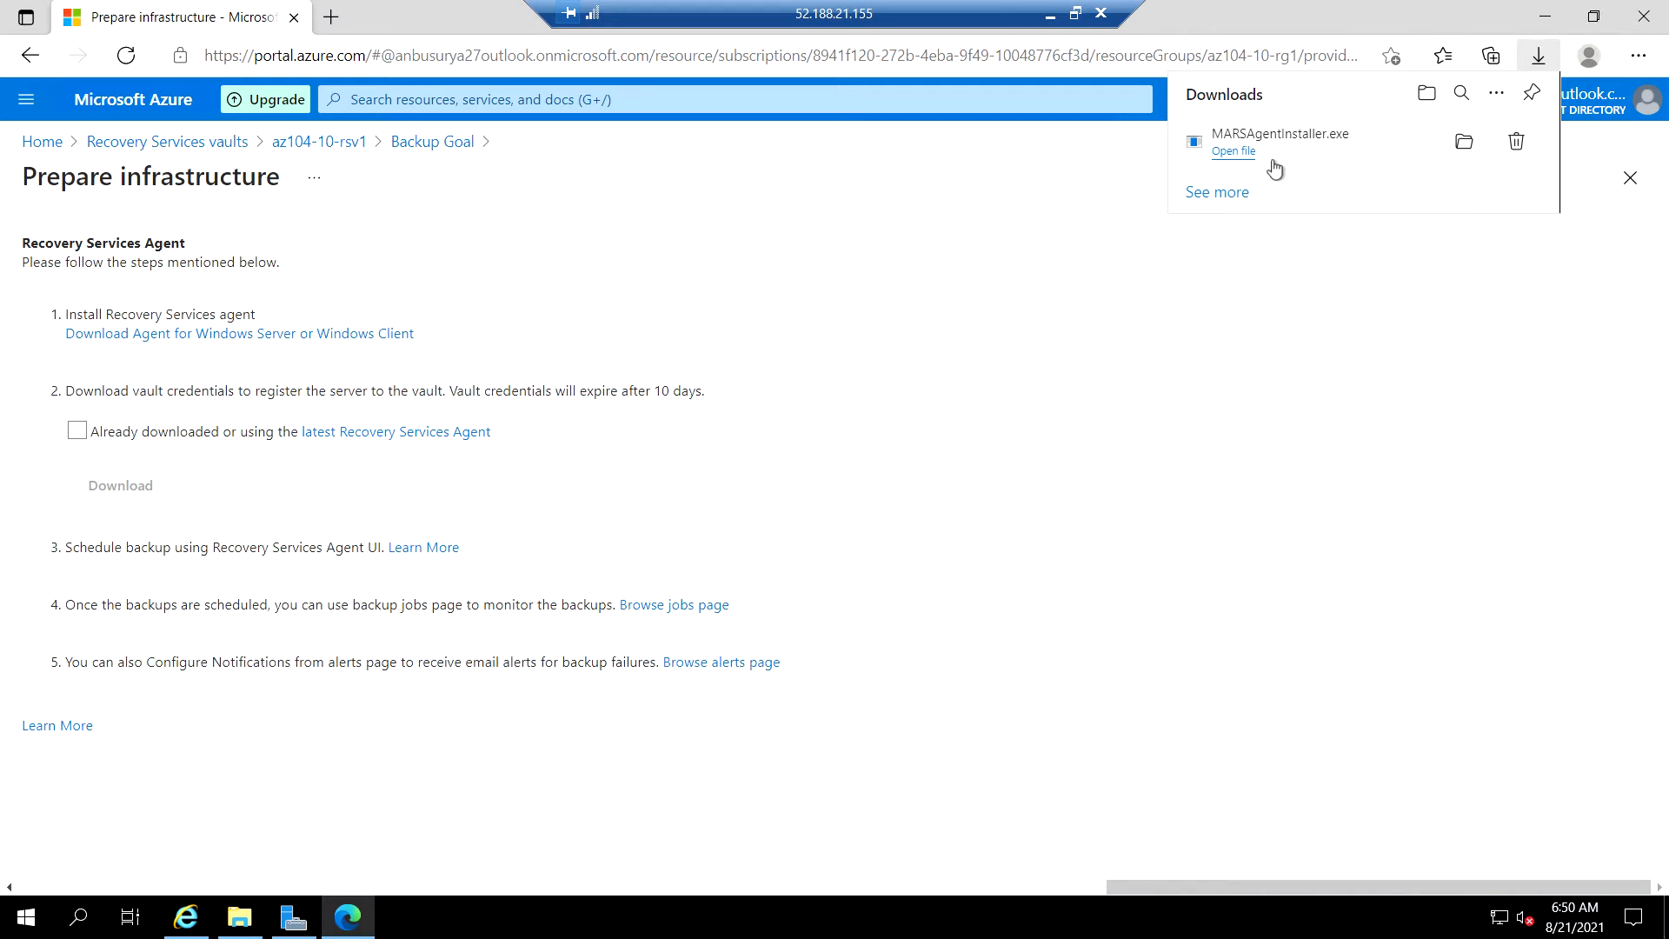
pyautogui.click(1464, 142)
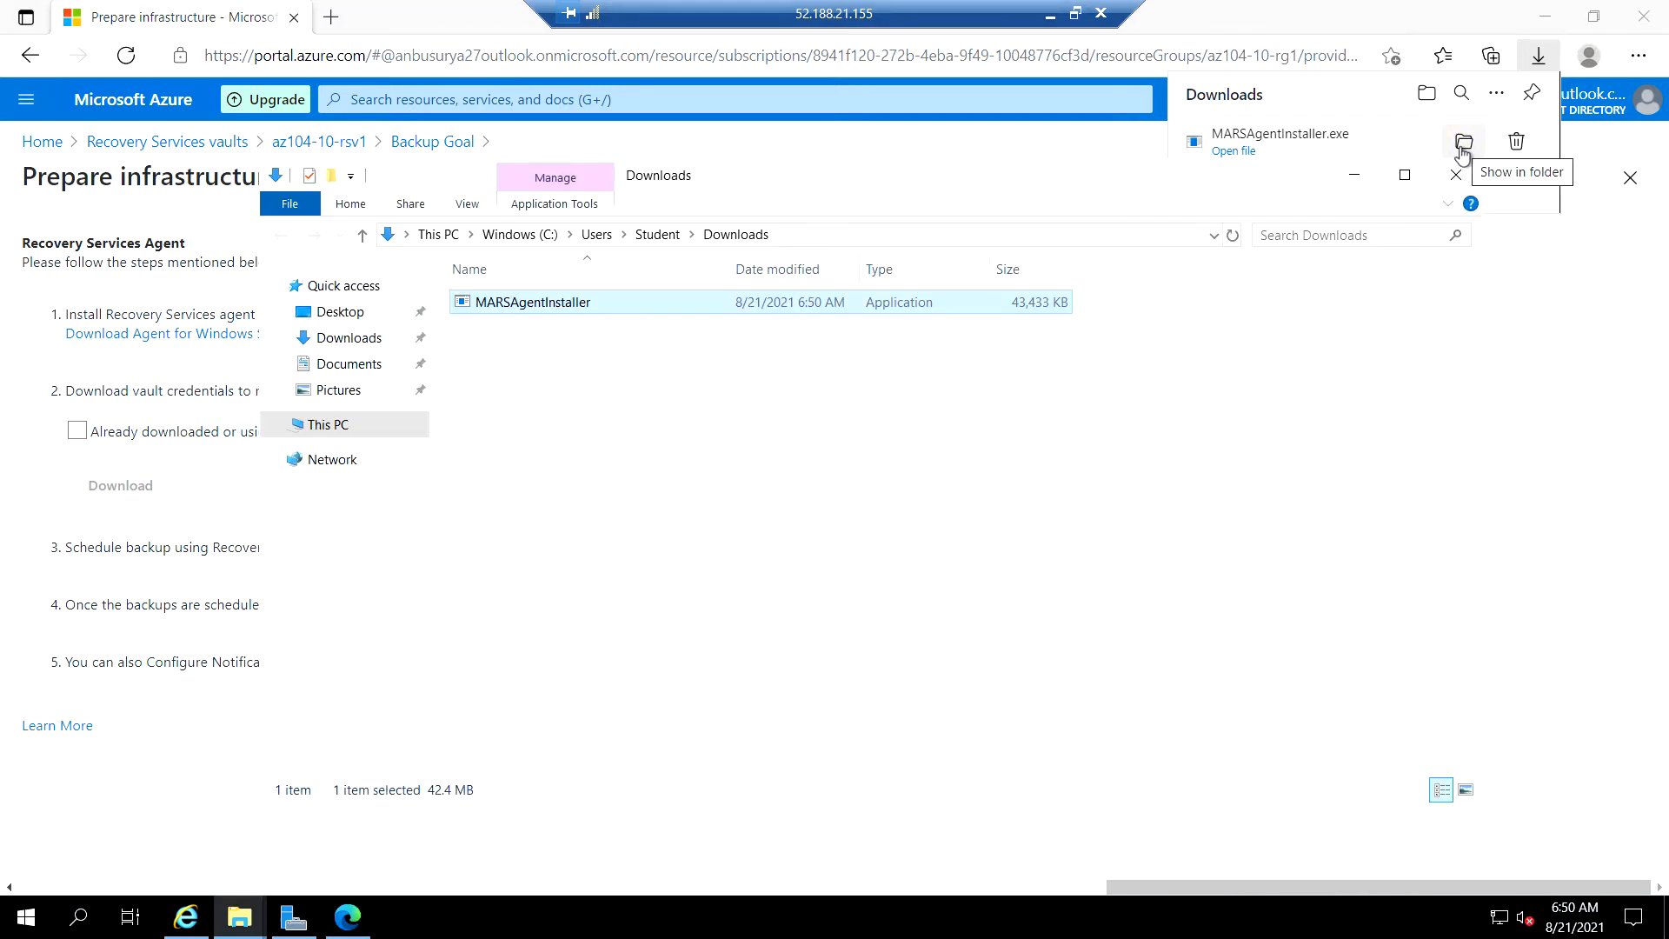
pyautogui.doubleClick(535, 302)
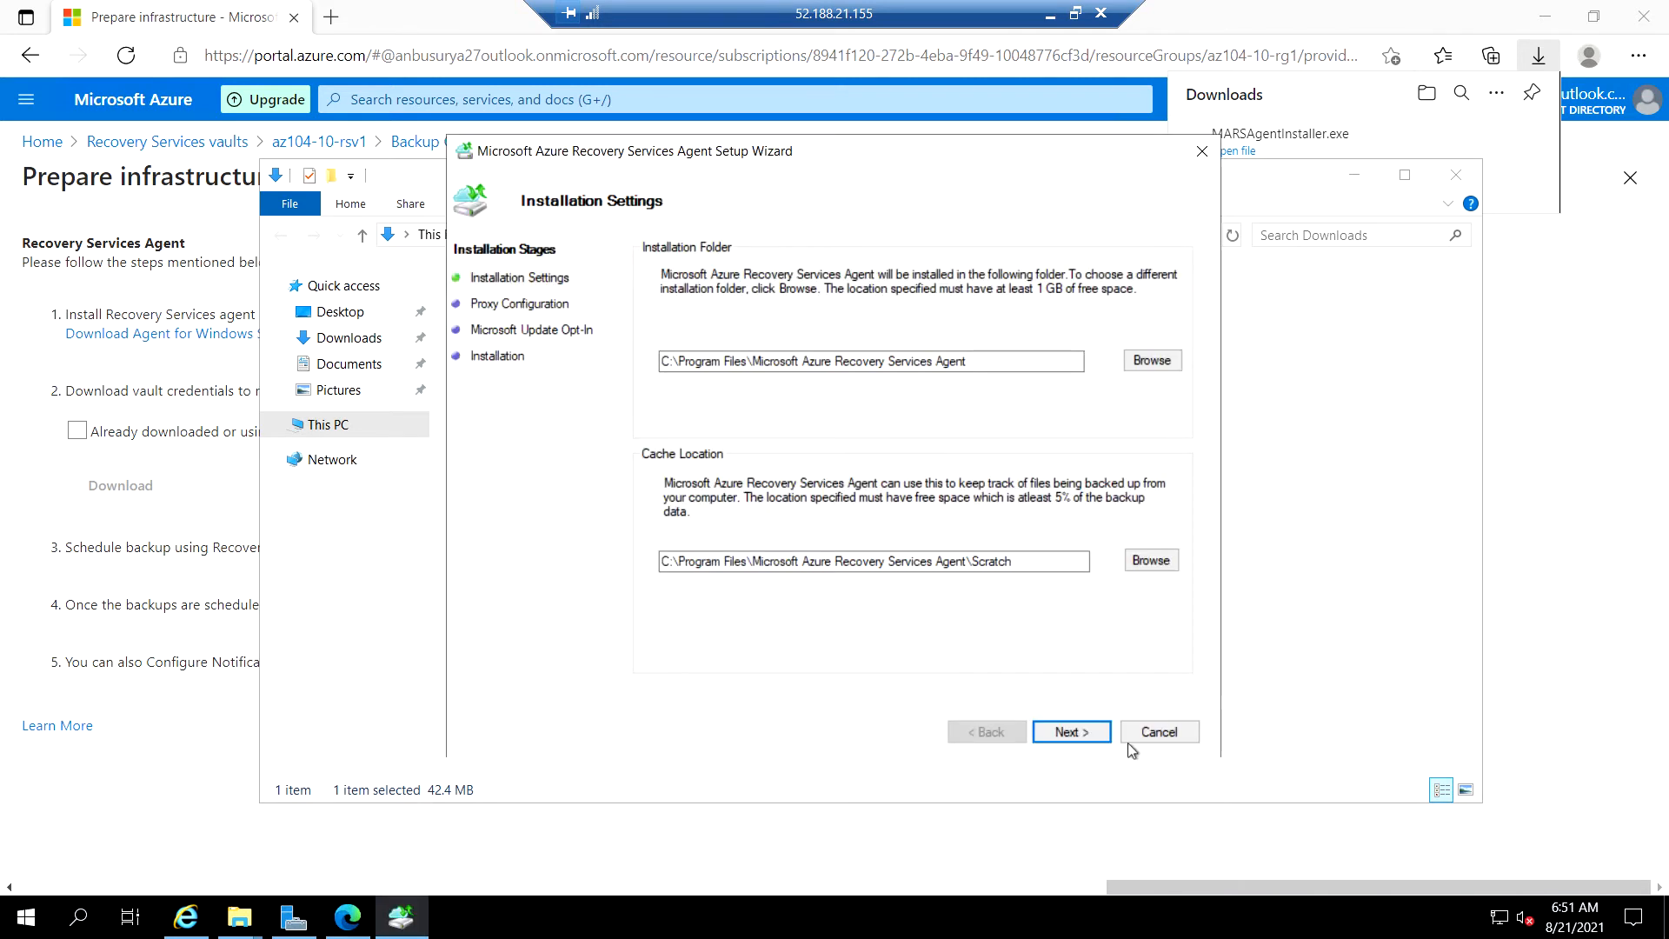
# Install the Recovery Services agent with default folders, no custom proxy and no Microsoft Update, and proceed to registration.
pyautogui.click(1089, 738)
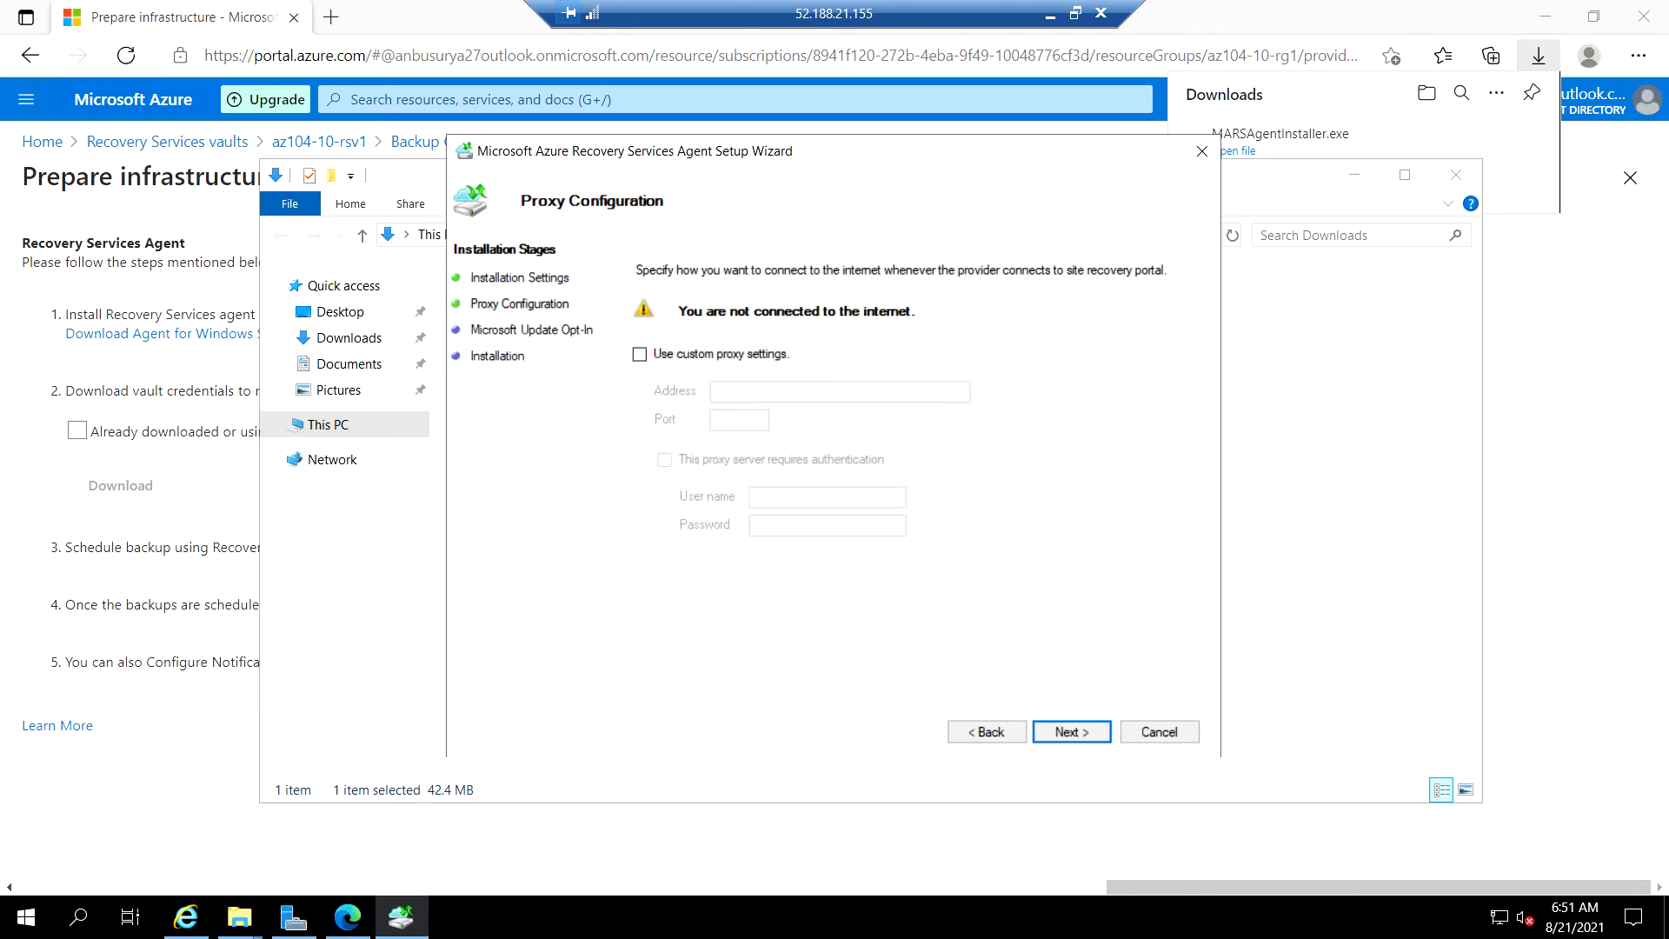
pyautogui.click(1071, 733)
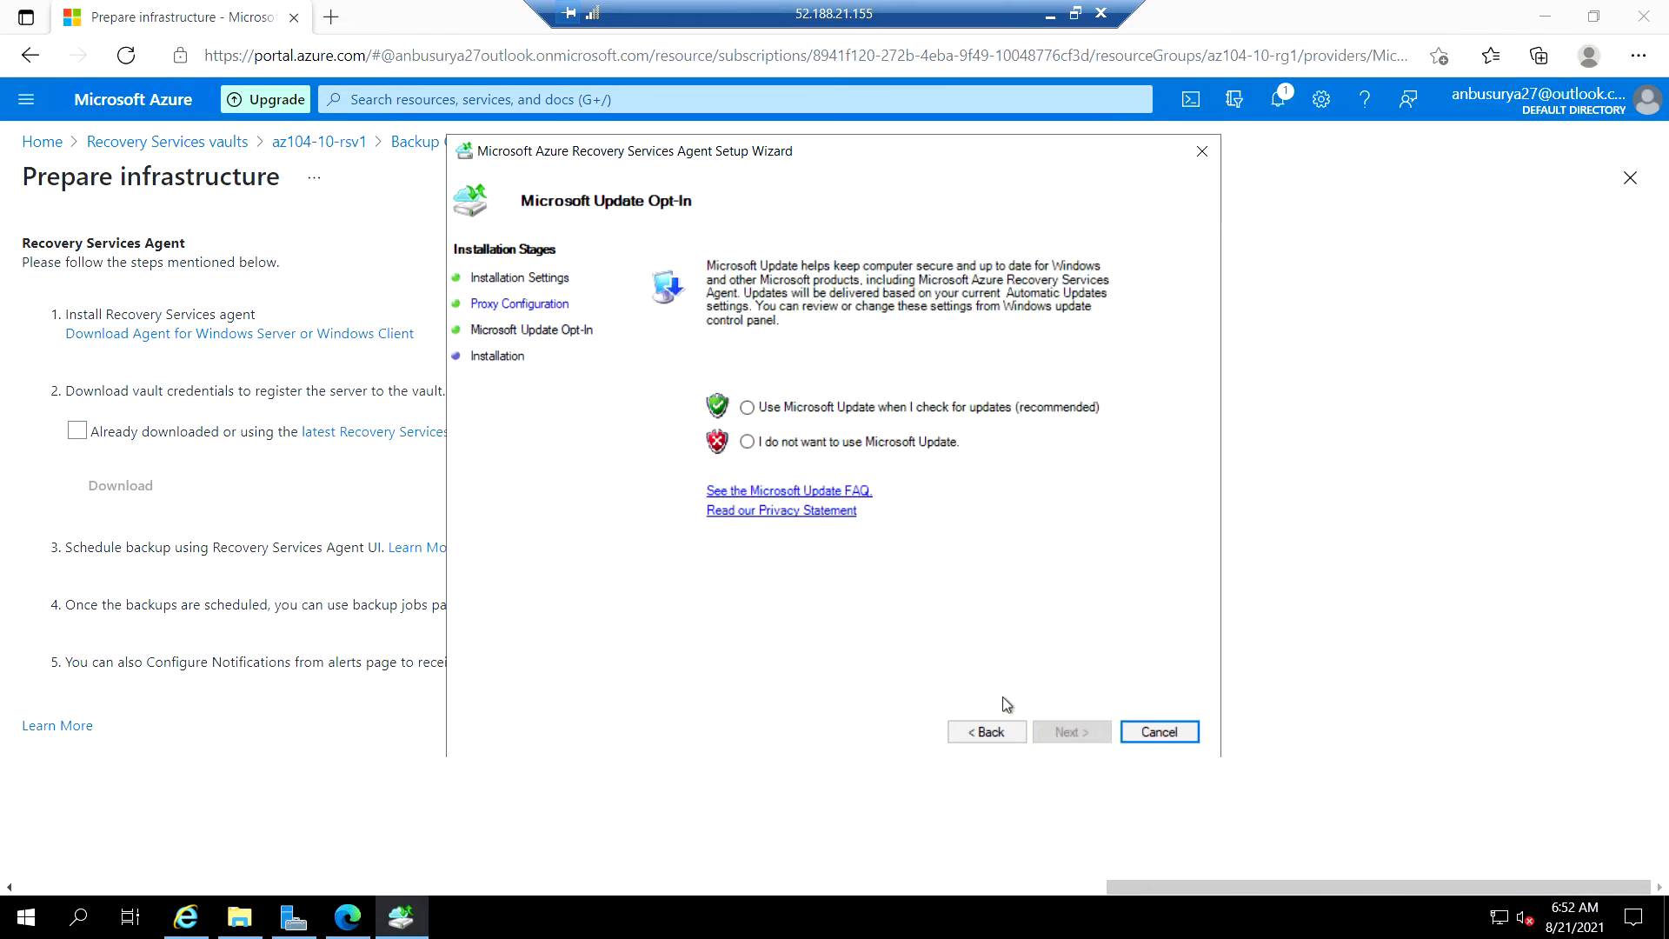
pyautogui.click(747, 442)
pyautogui.click(1072, 732)
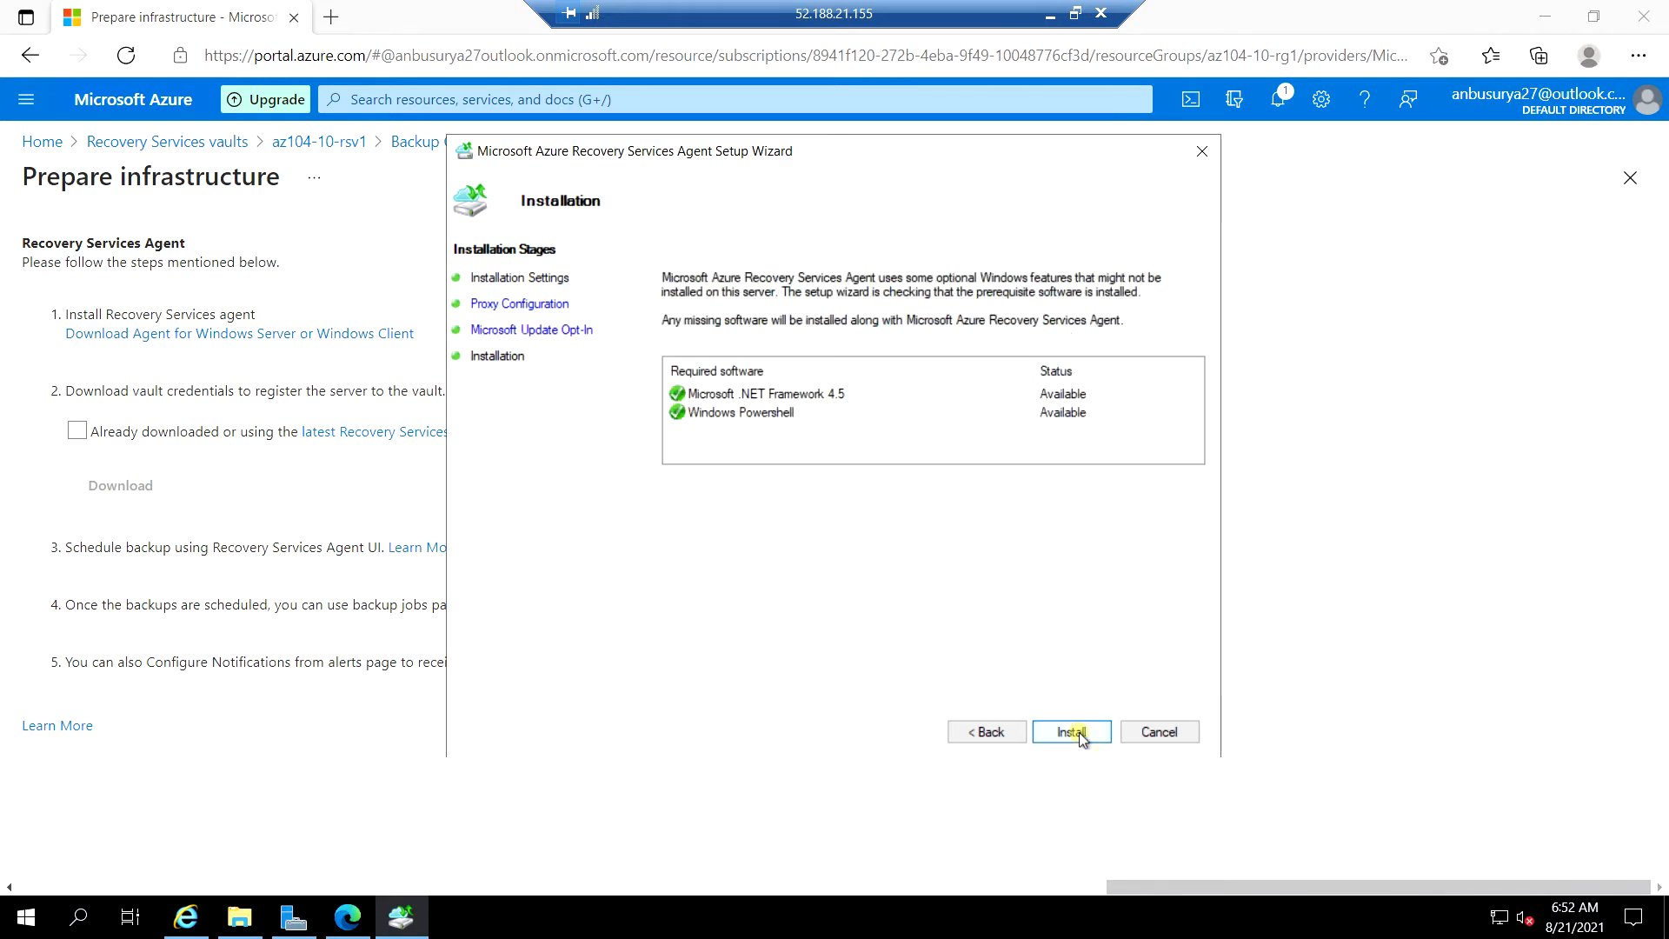
pyautogui.click(1078, 732)
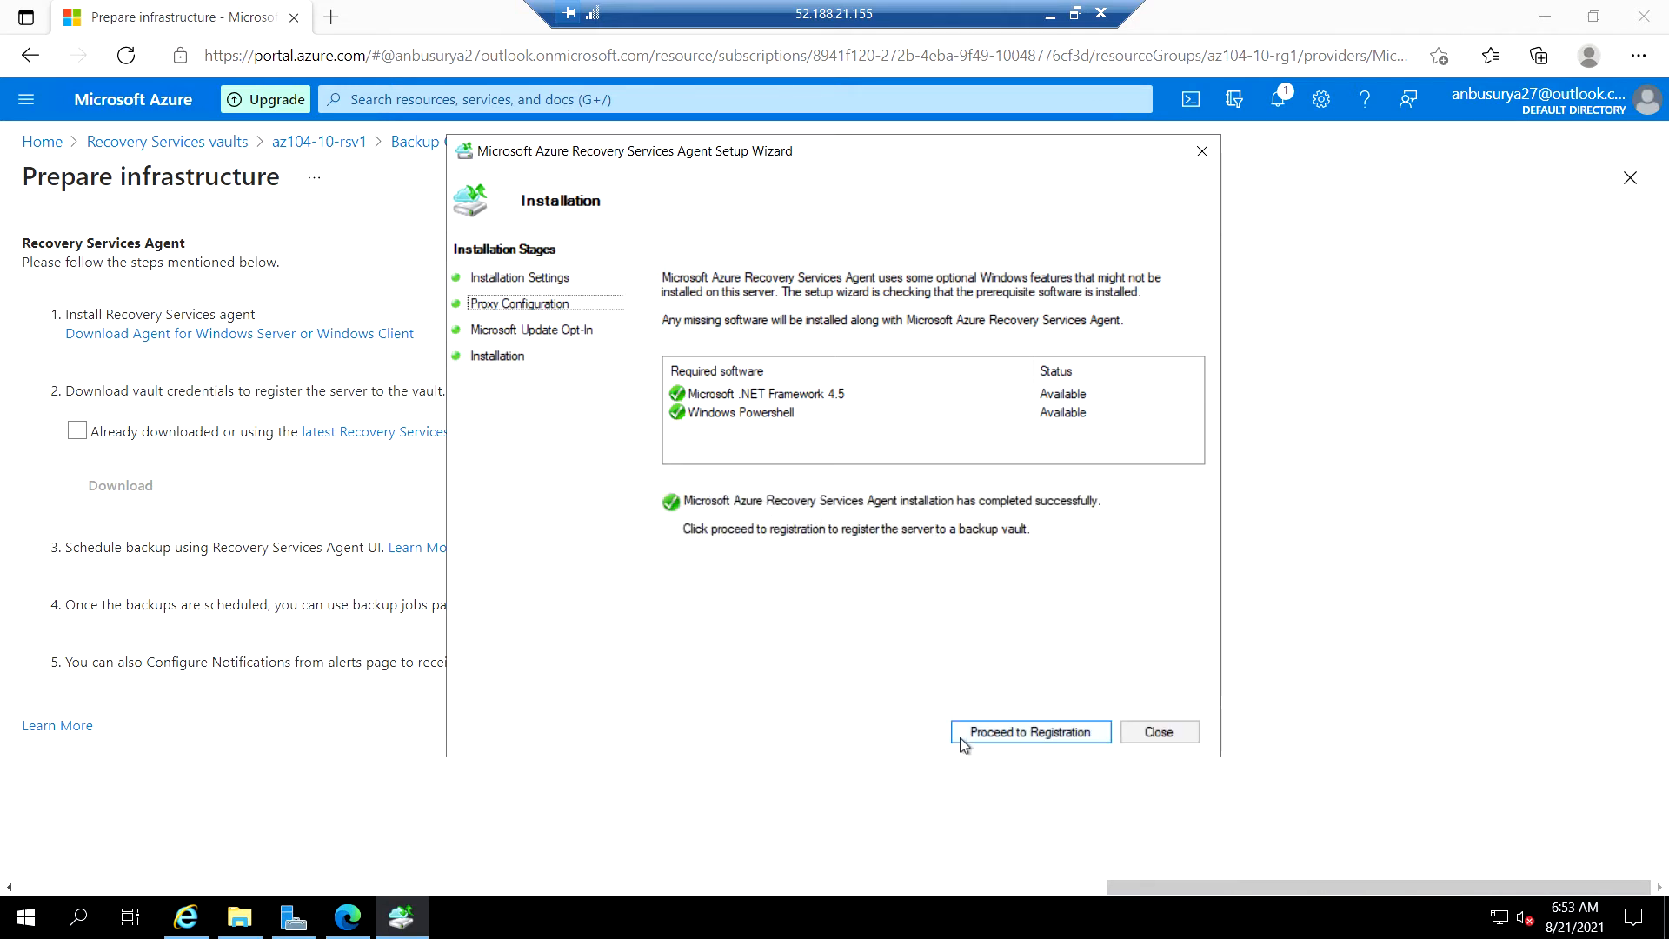
pyautogui.click(1043, 735)
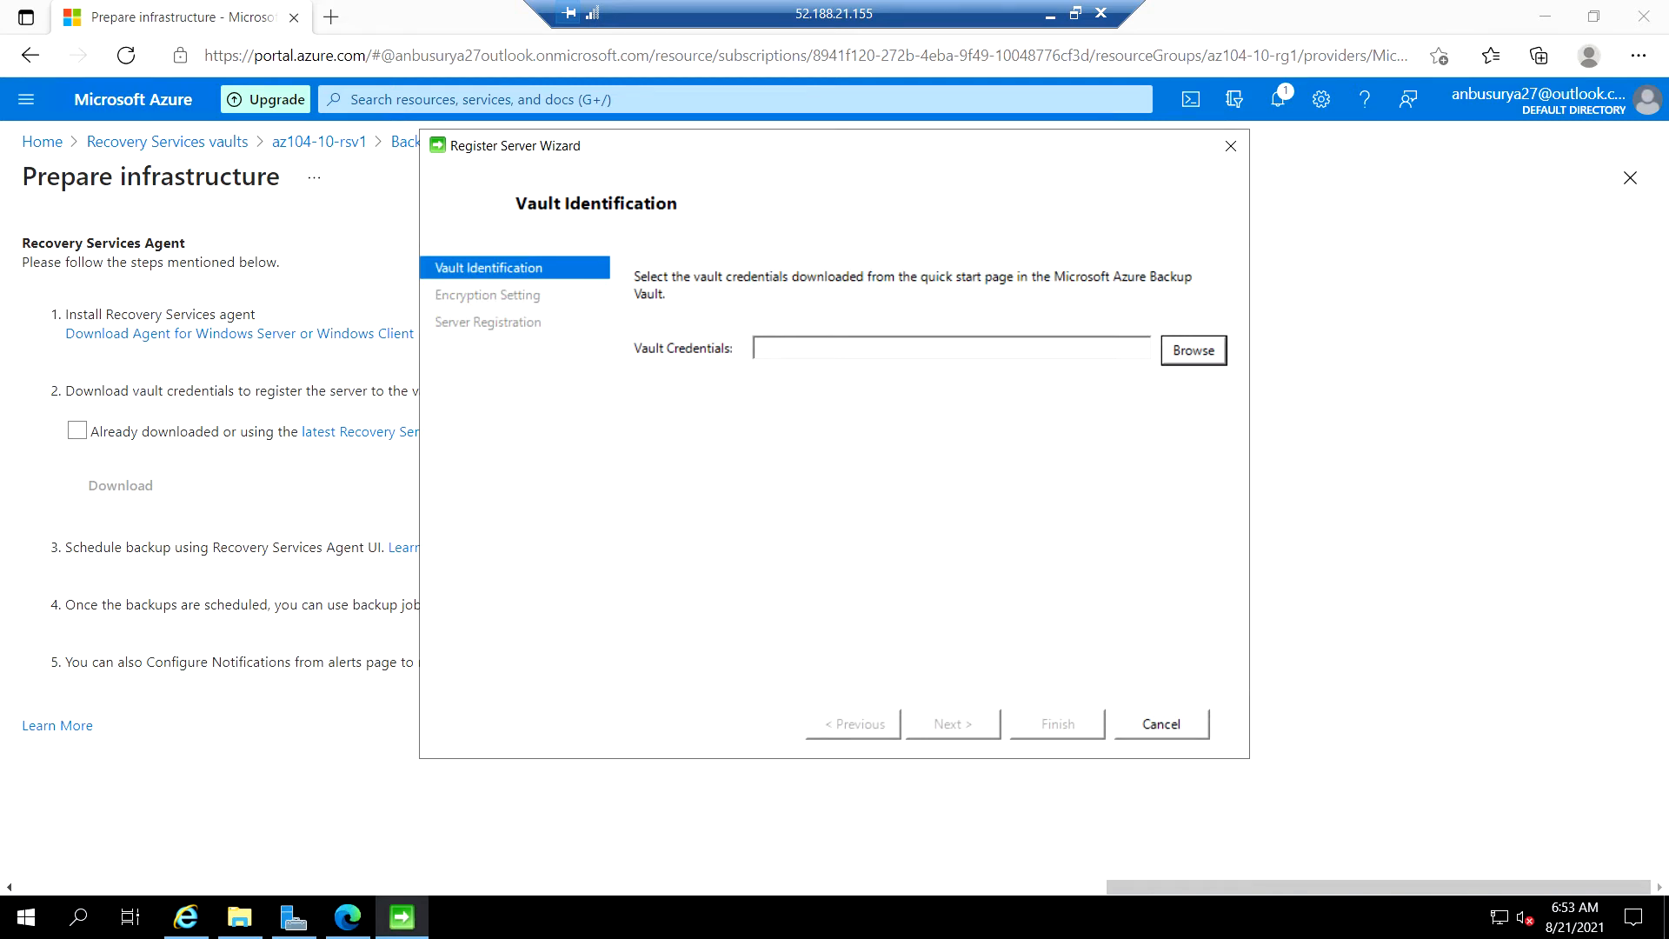
# Confirm on the Prepare infrastructure page that the latest agent is already downloaded, and download the vault credentials file.
pyautogui.click(1192, 351)
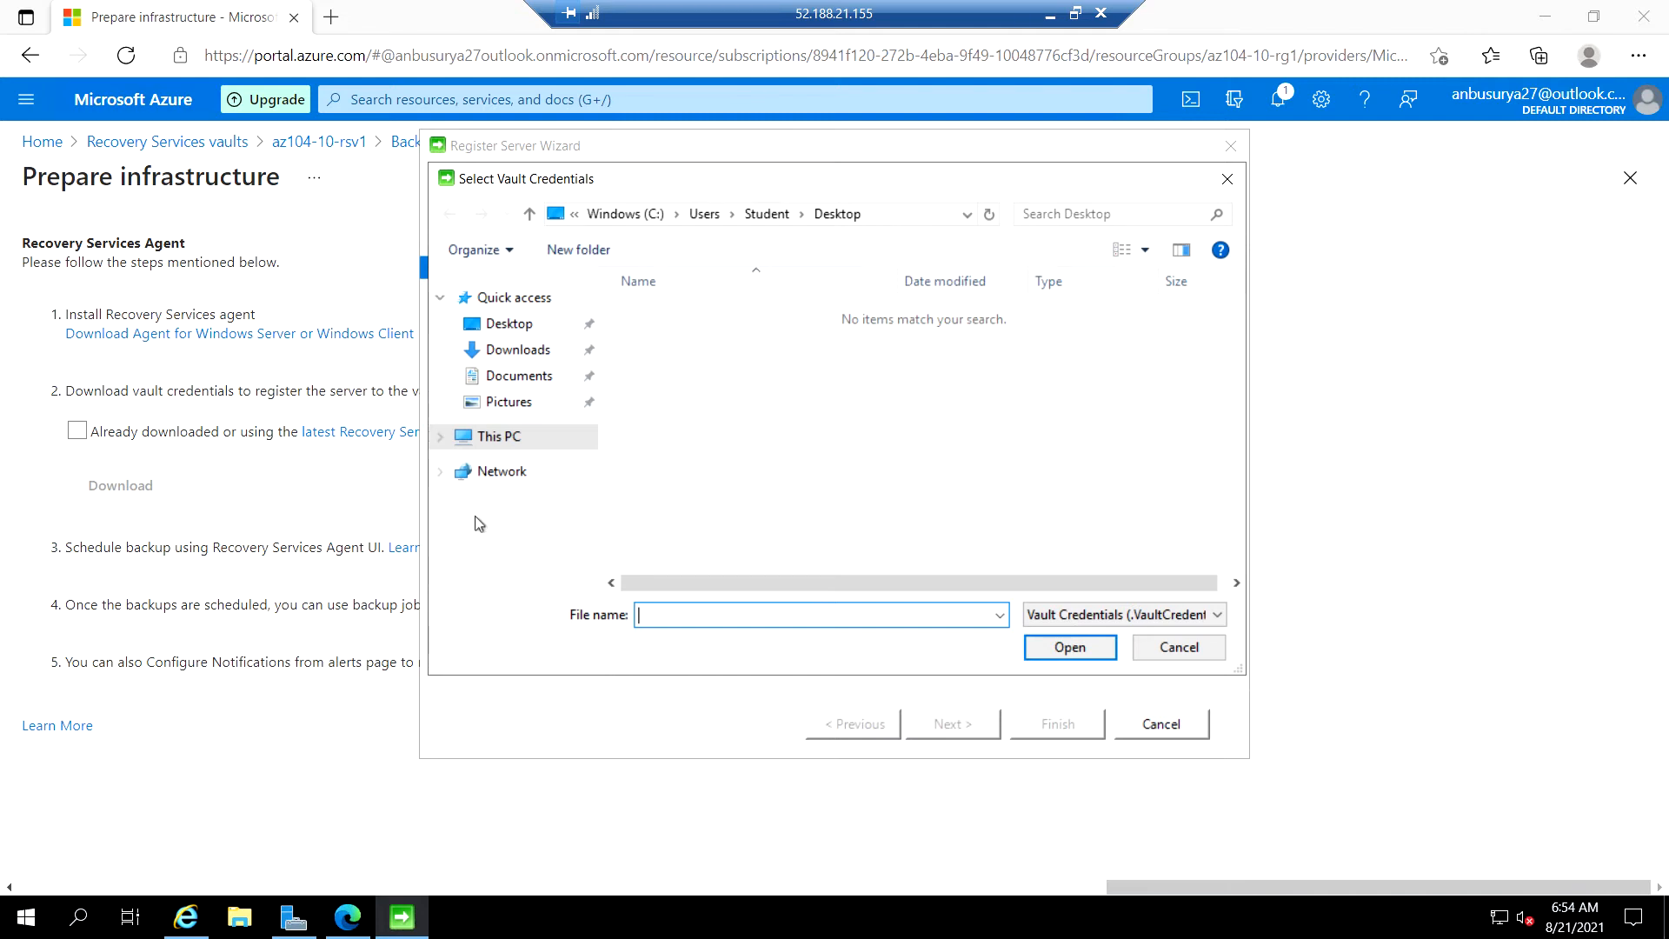
pyautogui.click(215, 10)
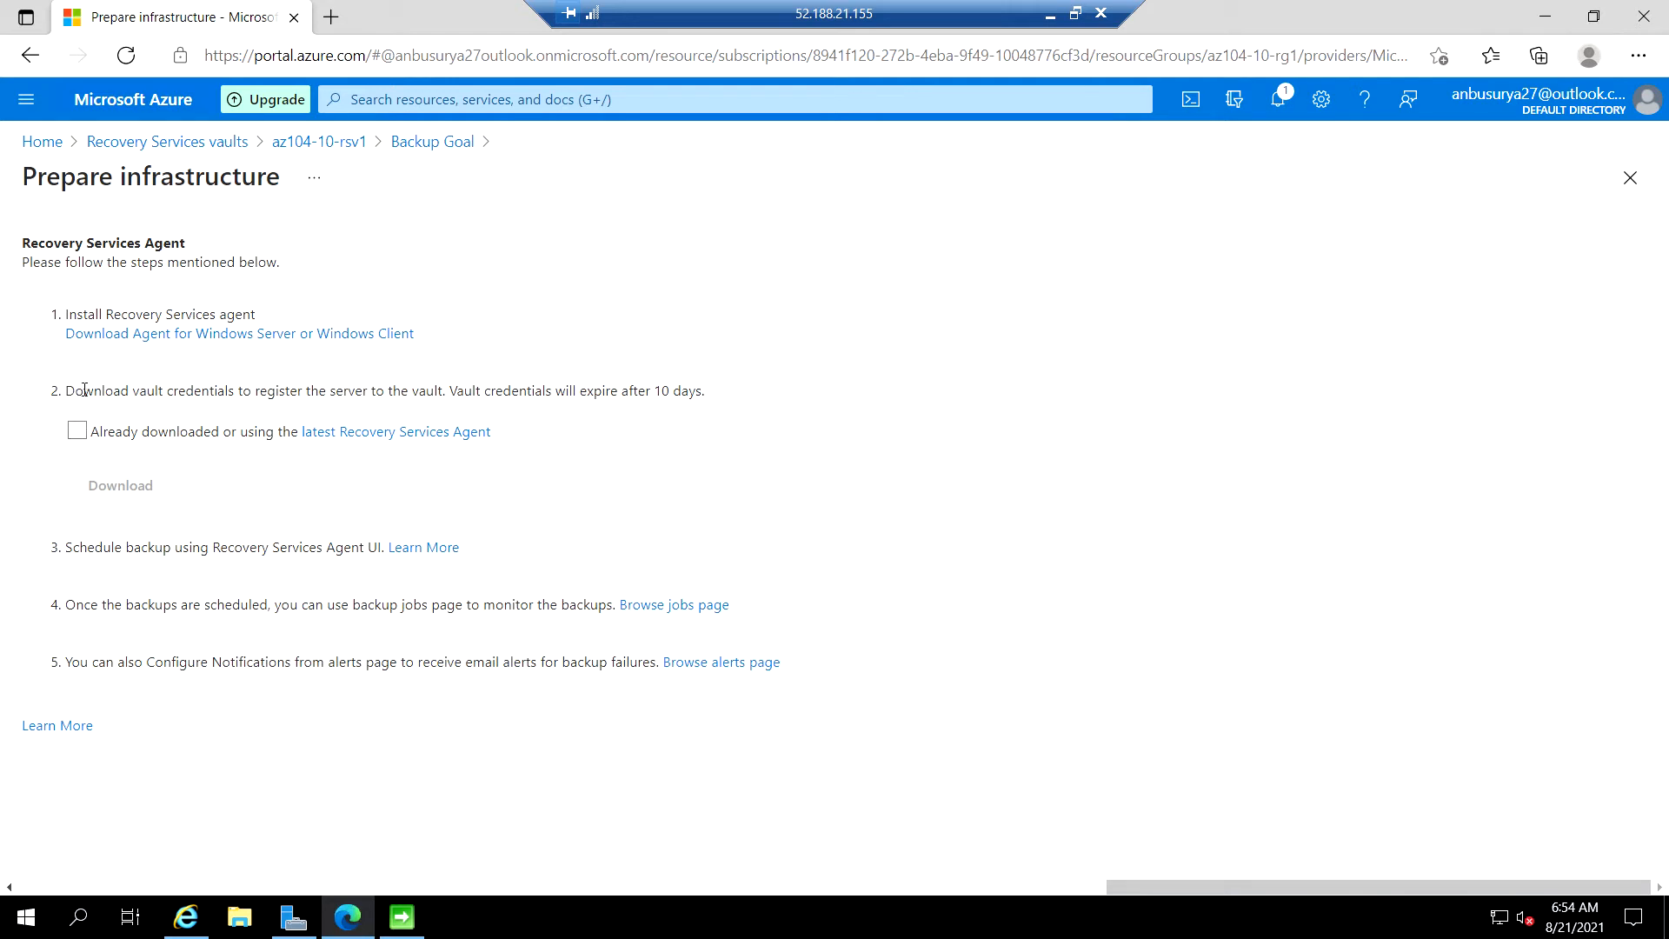
pyautogui.moveTo(84, 390); pyautogui.dragTo(310, 391)
pyautogui.moveTo(418, 391); pyautogui.dragTo(459, 393)
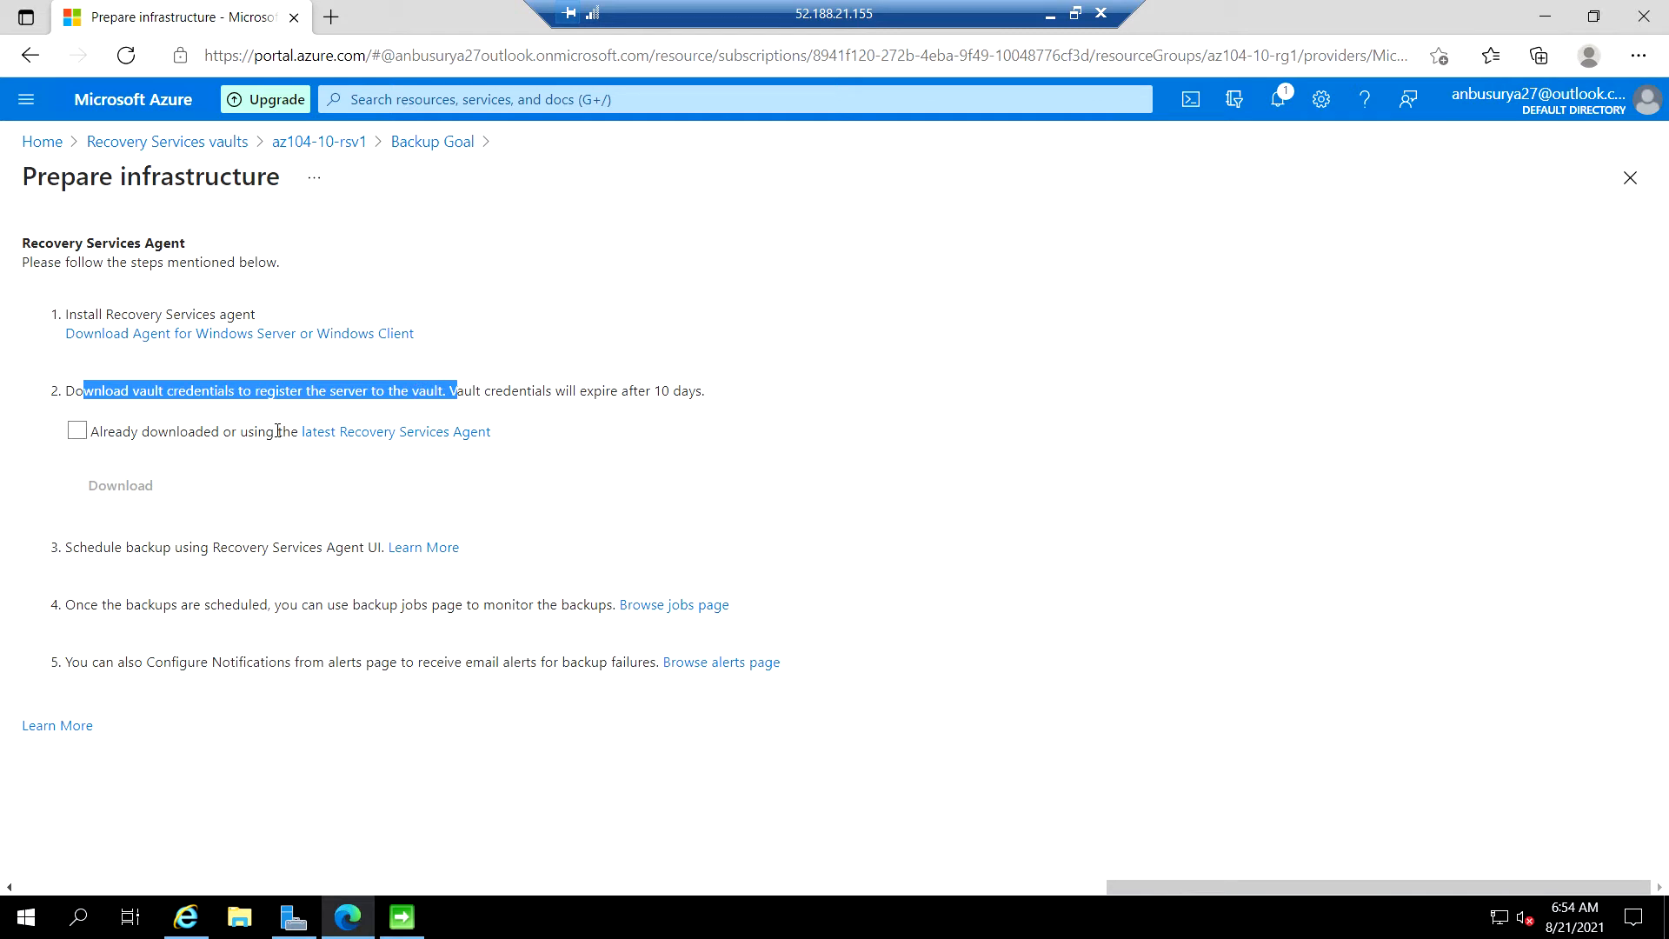
pyautogui.click(77, 434)
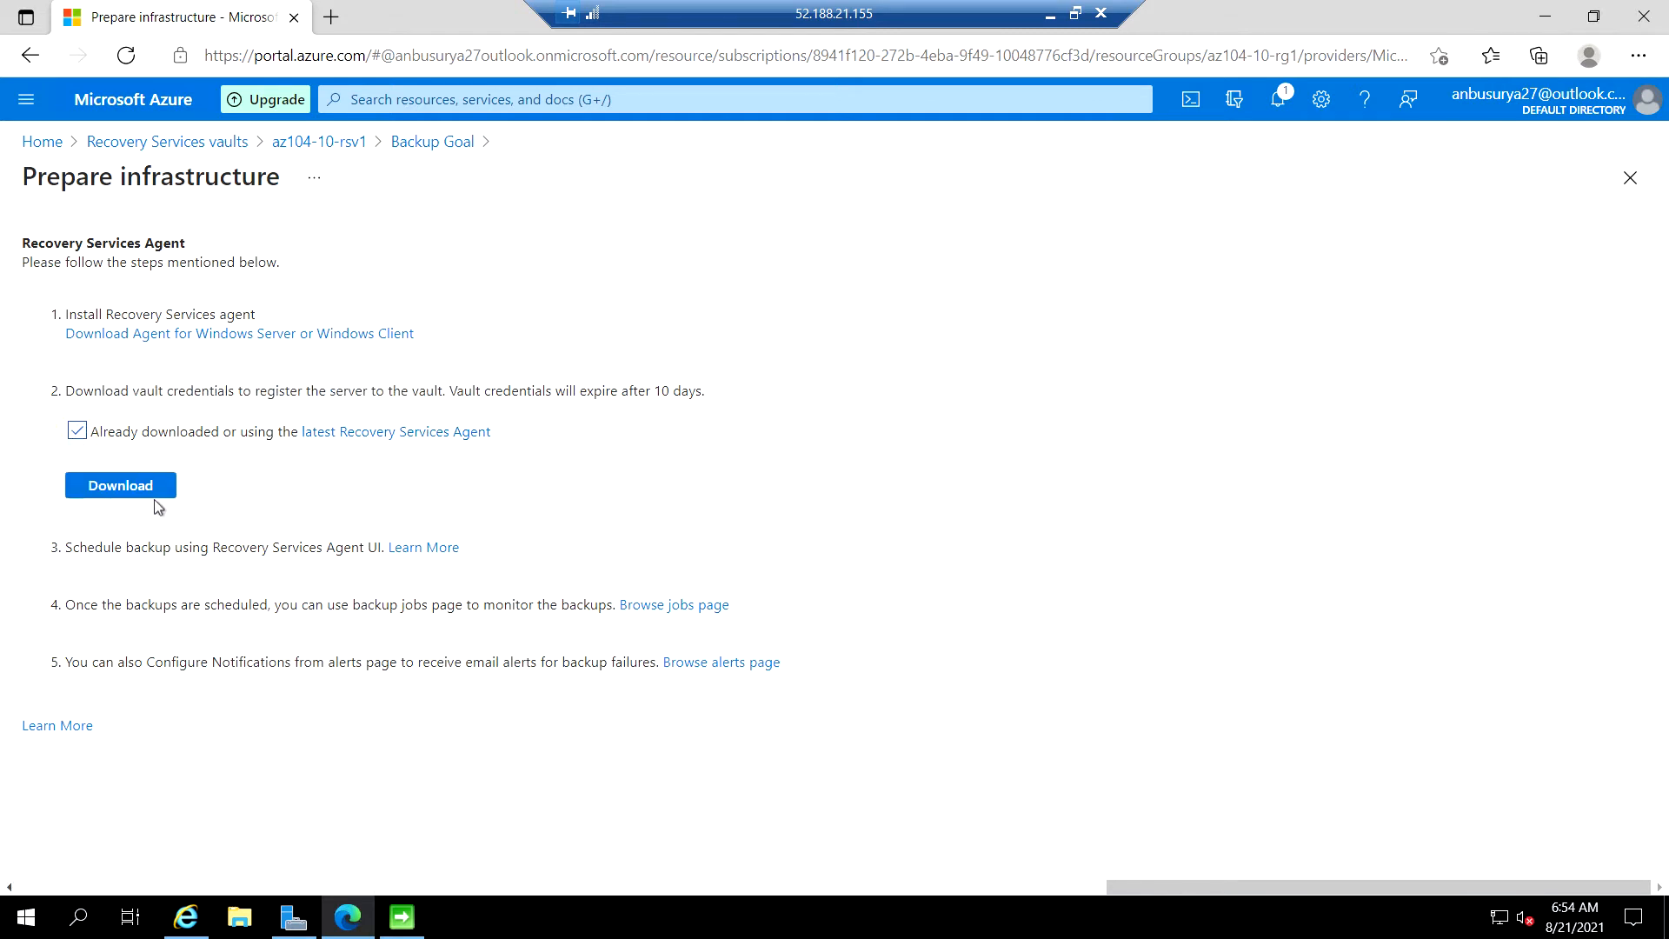
pyautogui.click(149, 488)
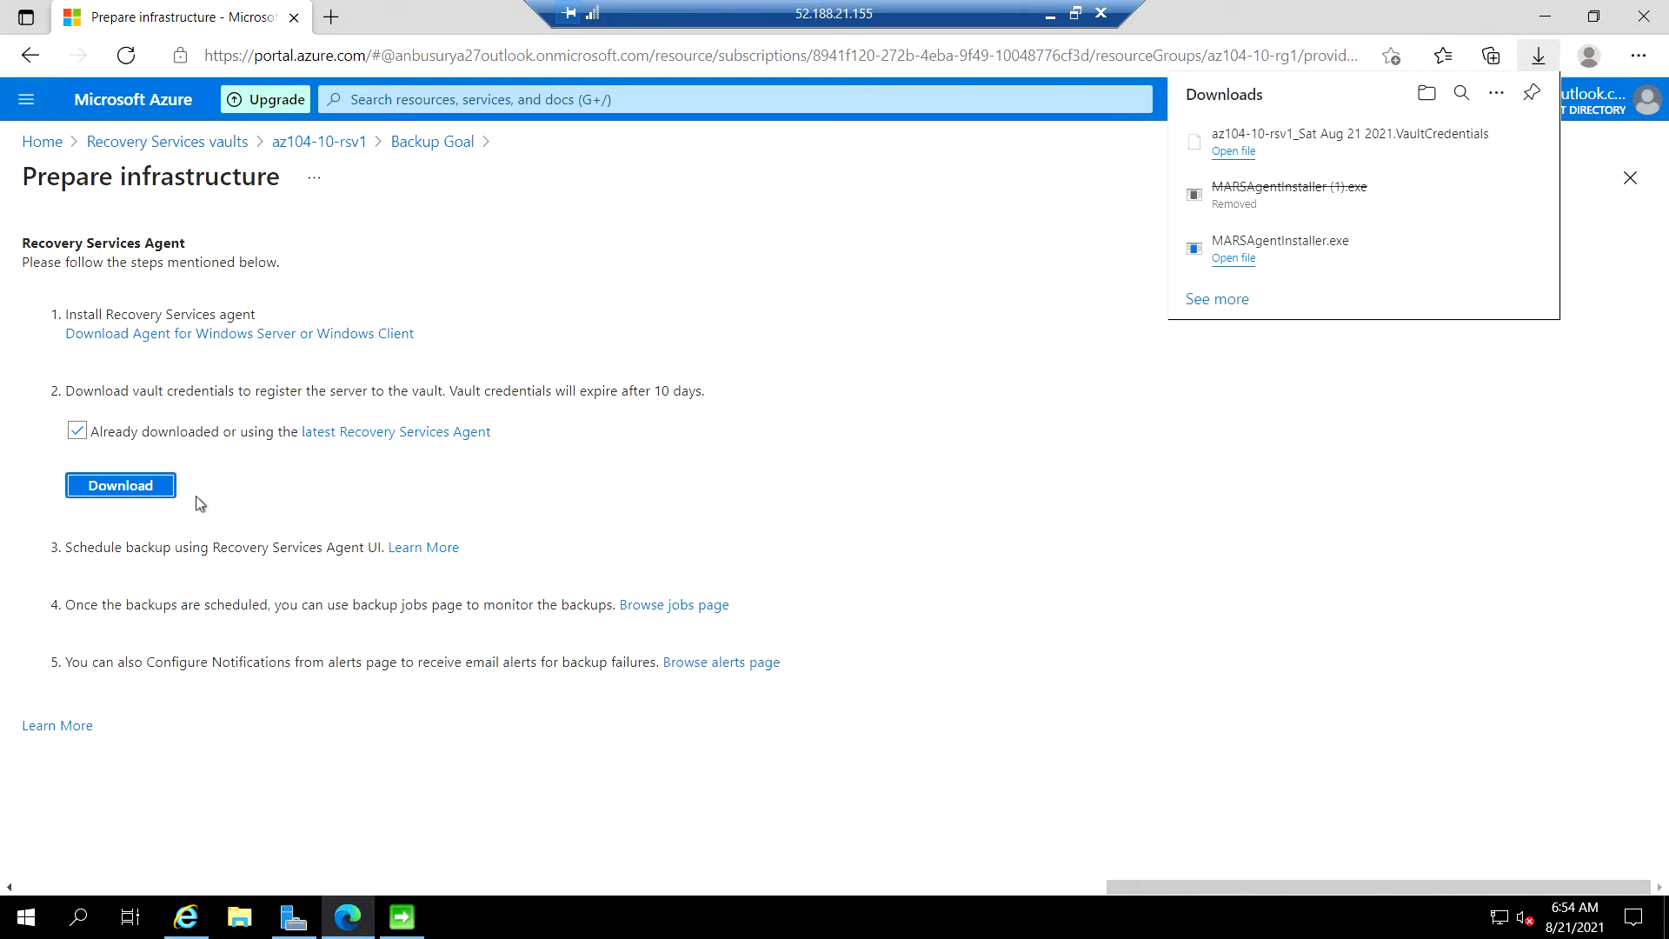
pyautogui.click(1257, 151)
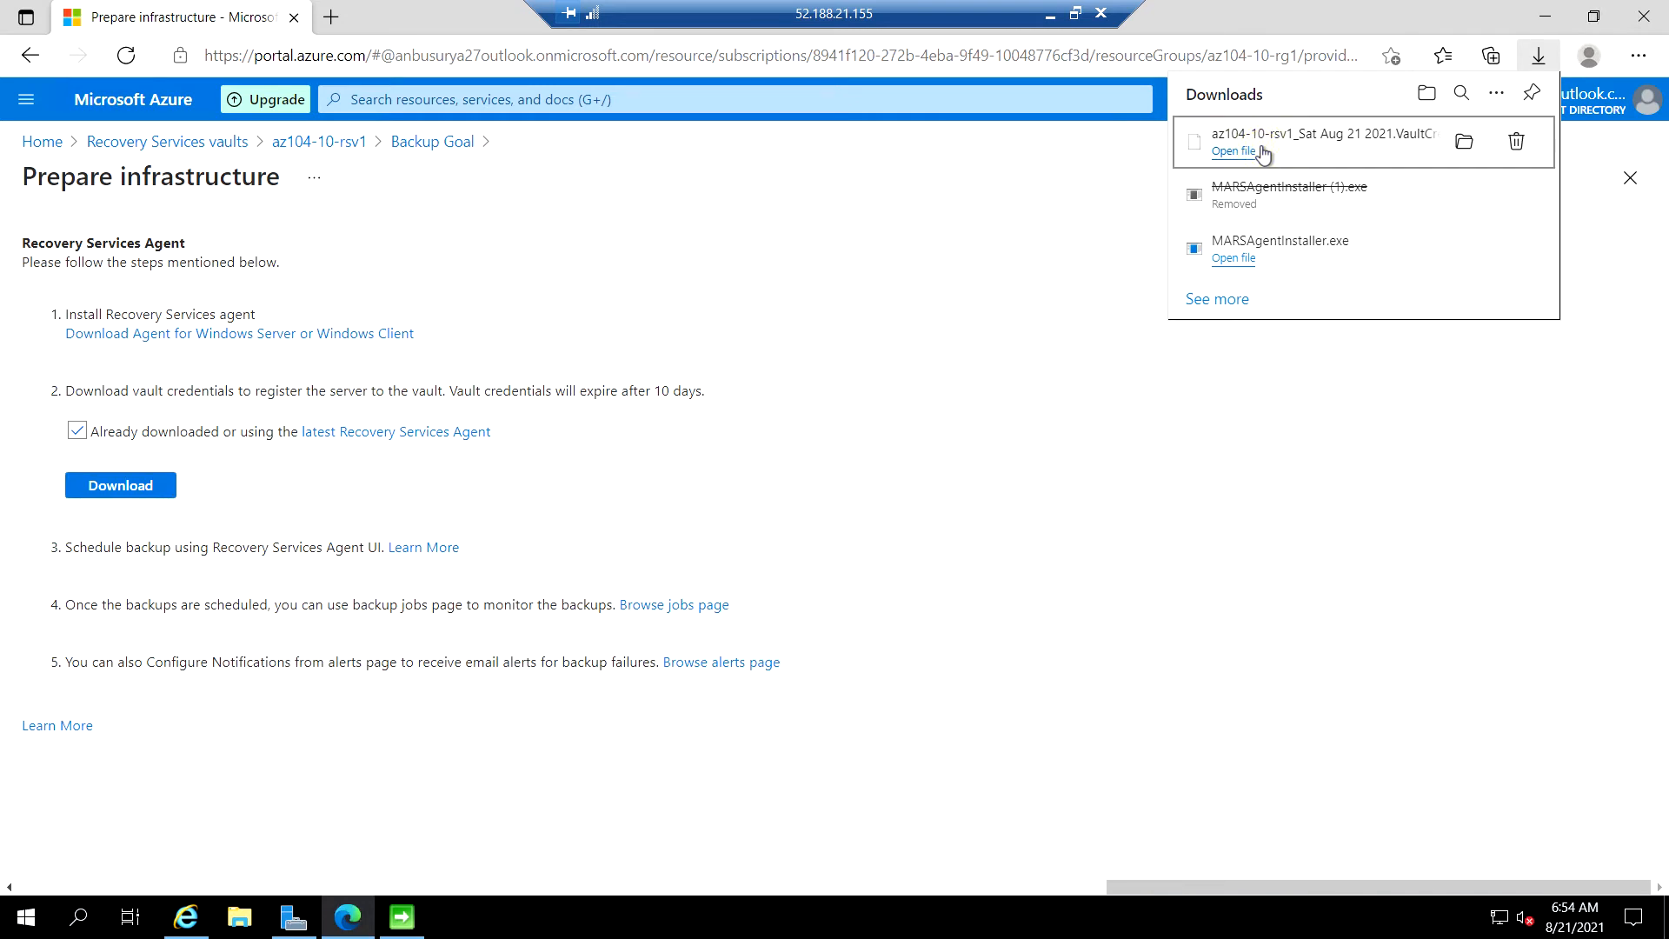
pyautogui.click(1085, 281)
pyautogui.click(1539, 56)
# Identify the vault in the Register Server Wizard with az104-10-rsv1_Sat Aug 21 2021.VaultCredentials from Downloads, and continue to the encryption settings.
pyautogui.click(401, 917)
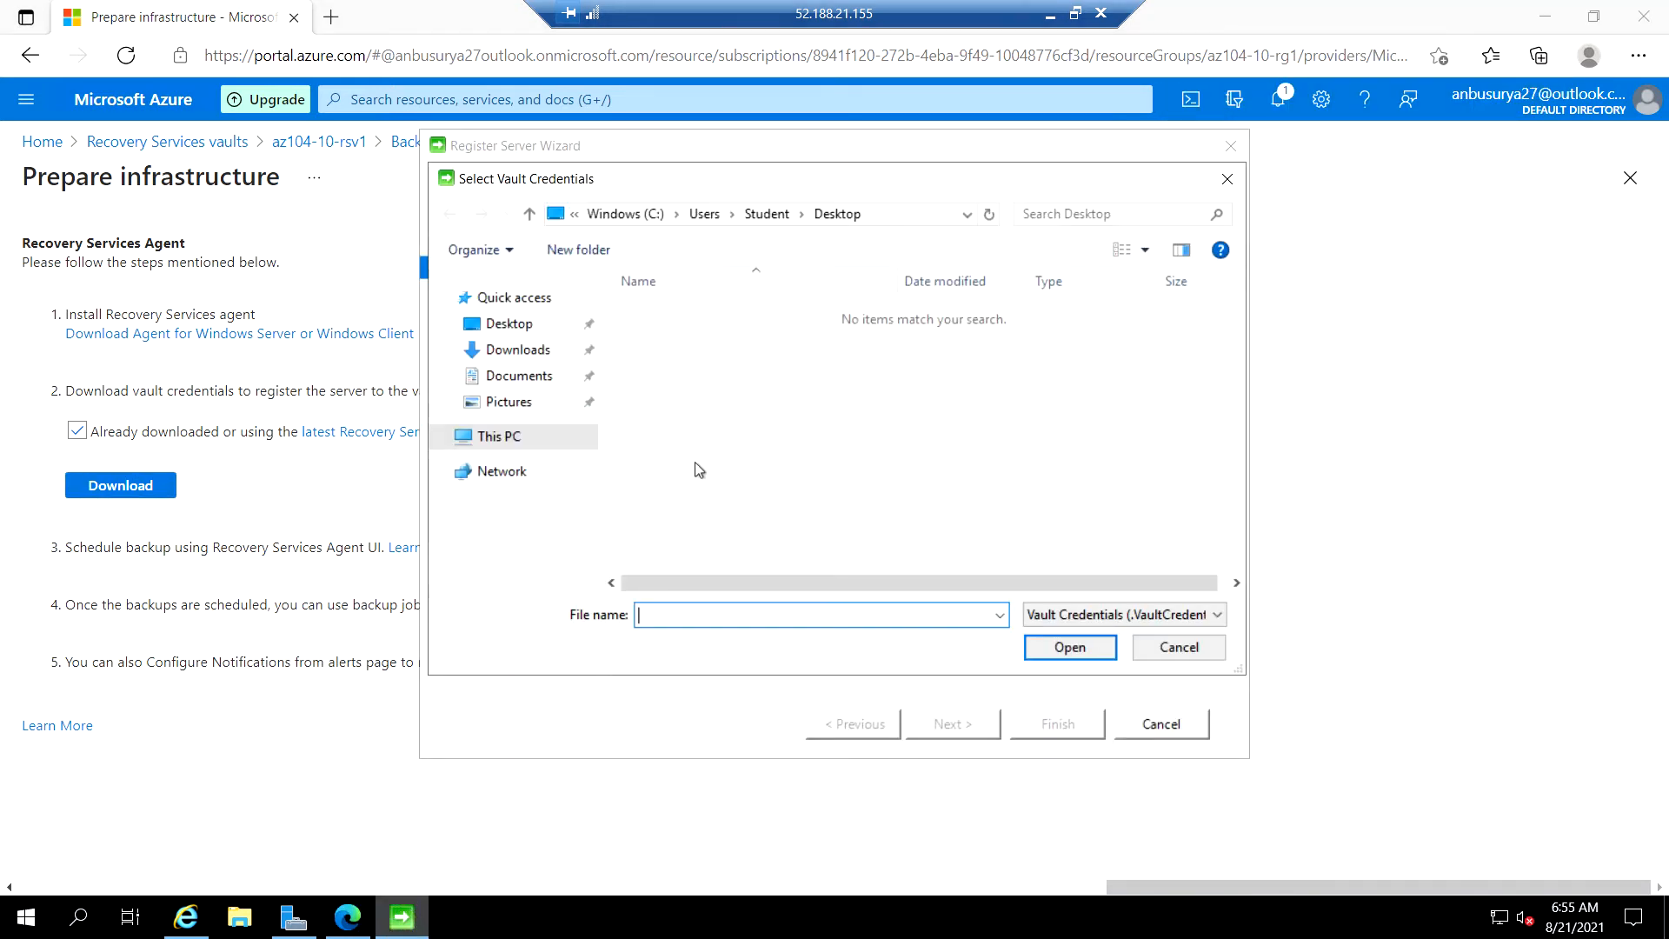
pyautogui.click(513, 350)
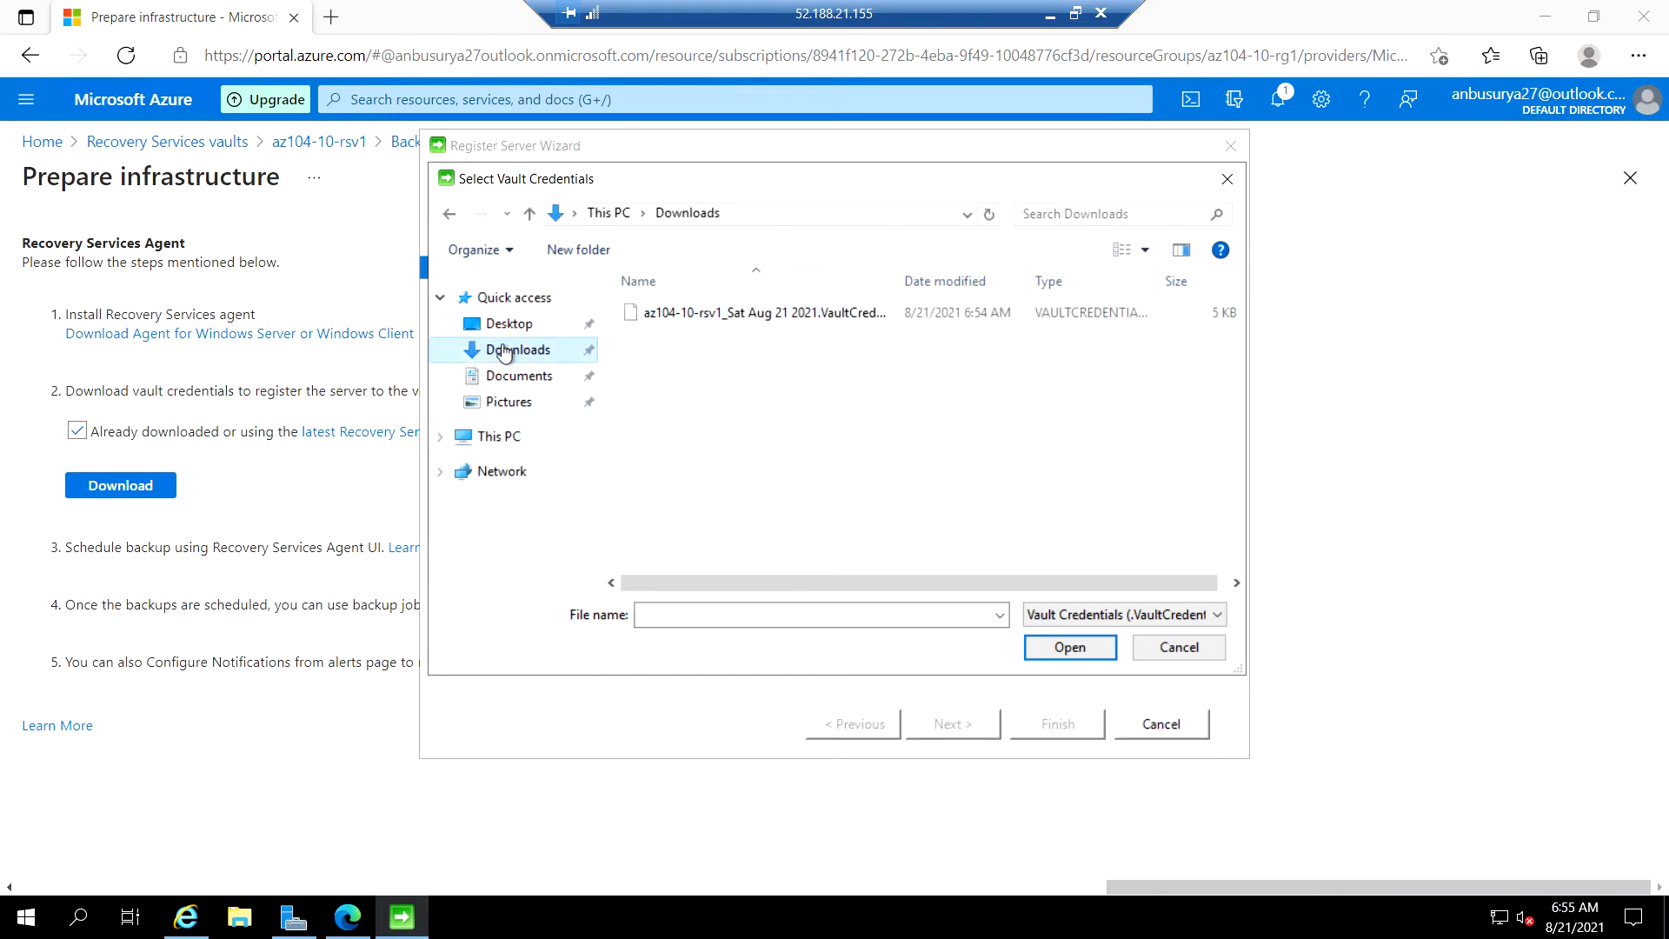
pyautogui.click(798, 314)
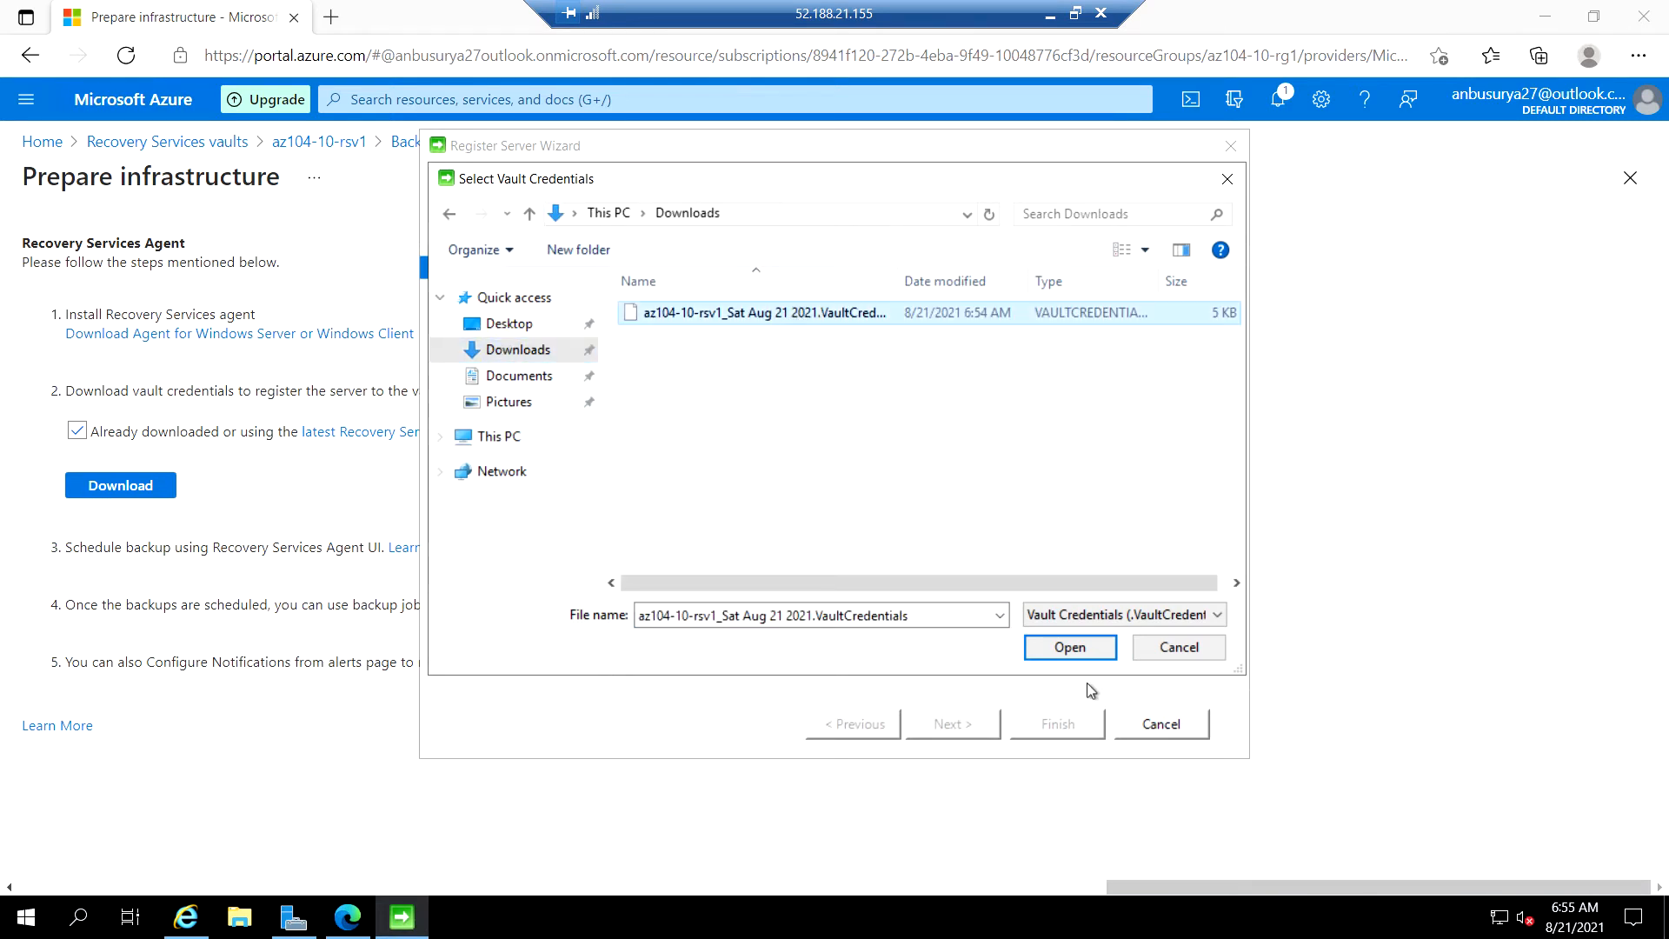
pyautogui.click(1073, 649)
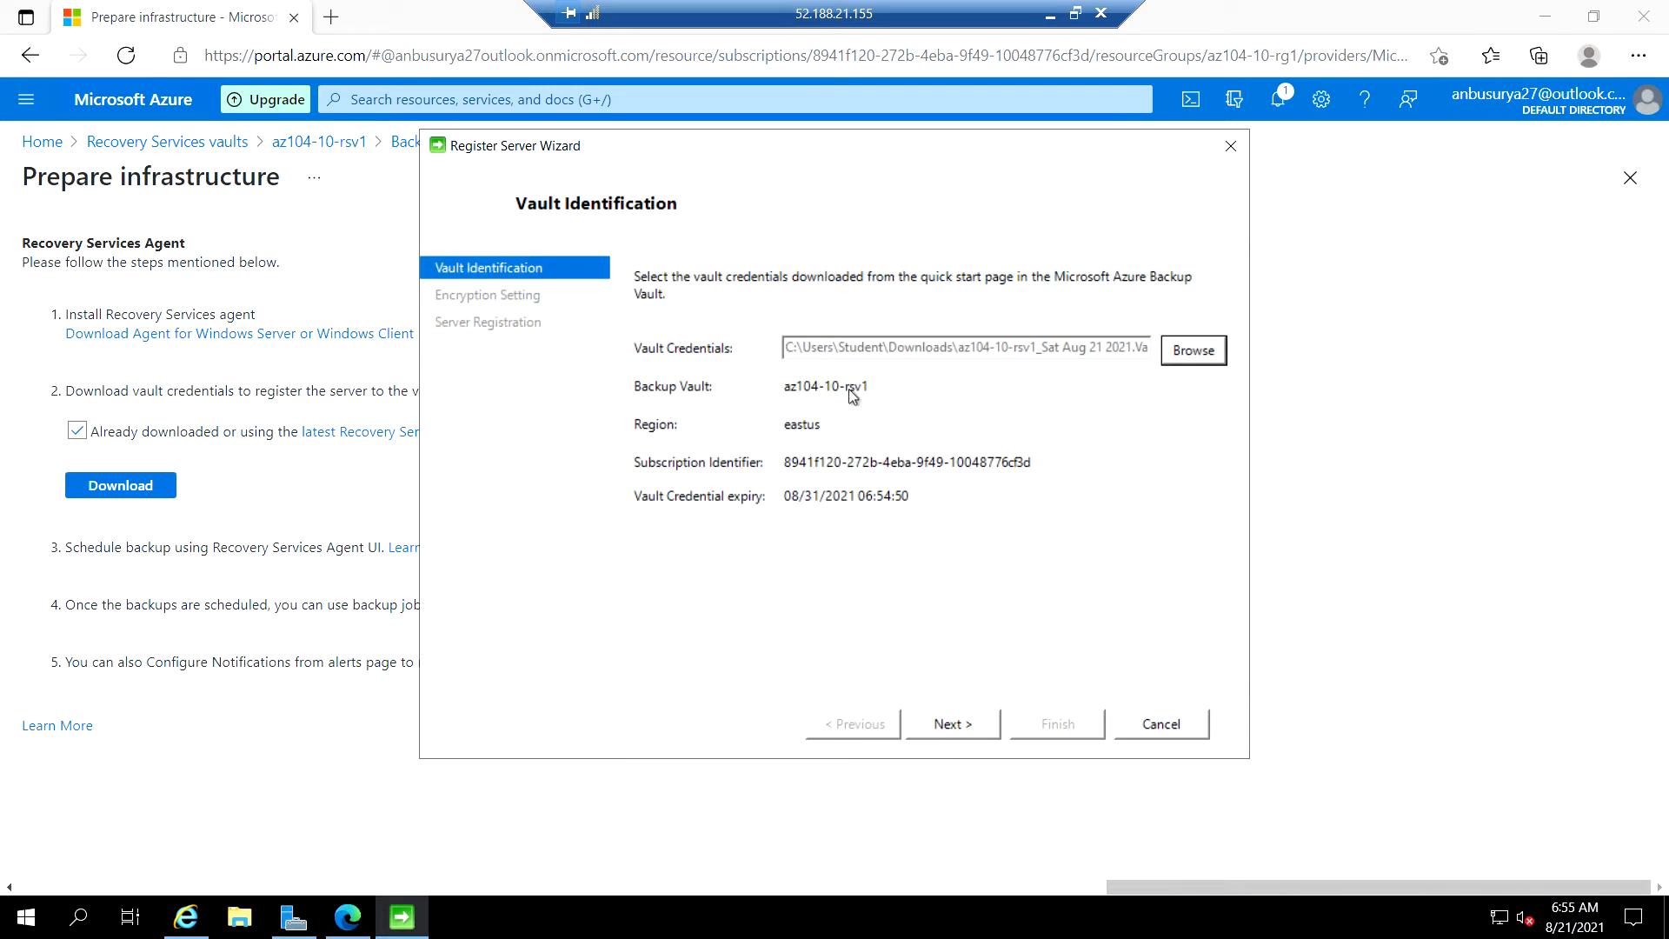
pyautogui.click(951, 724)
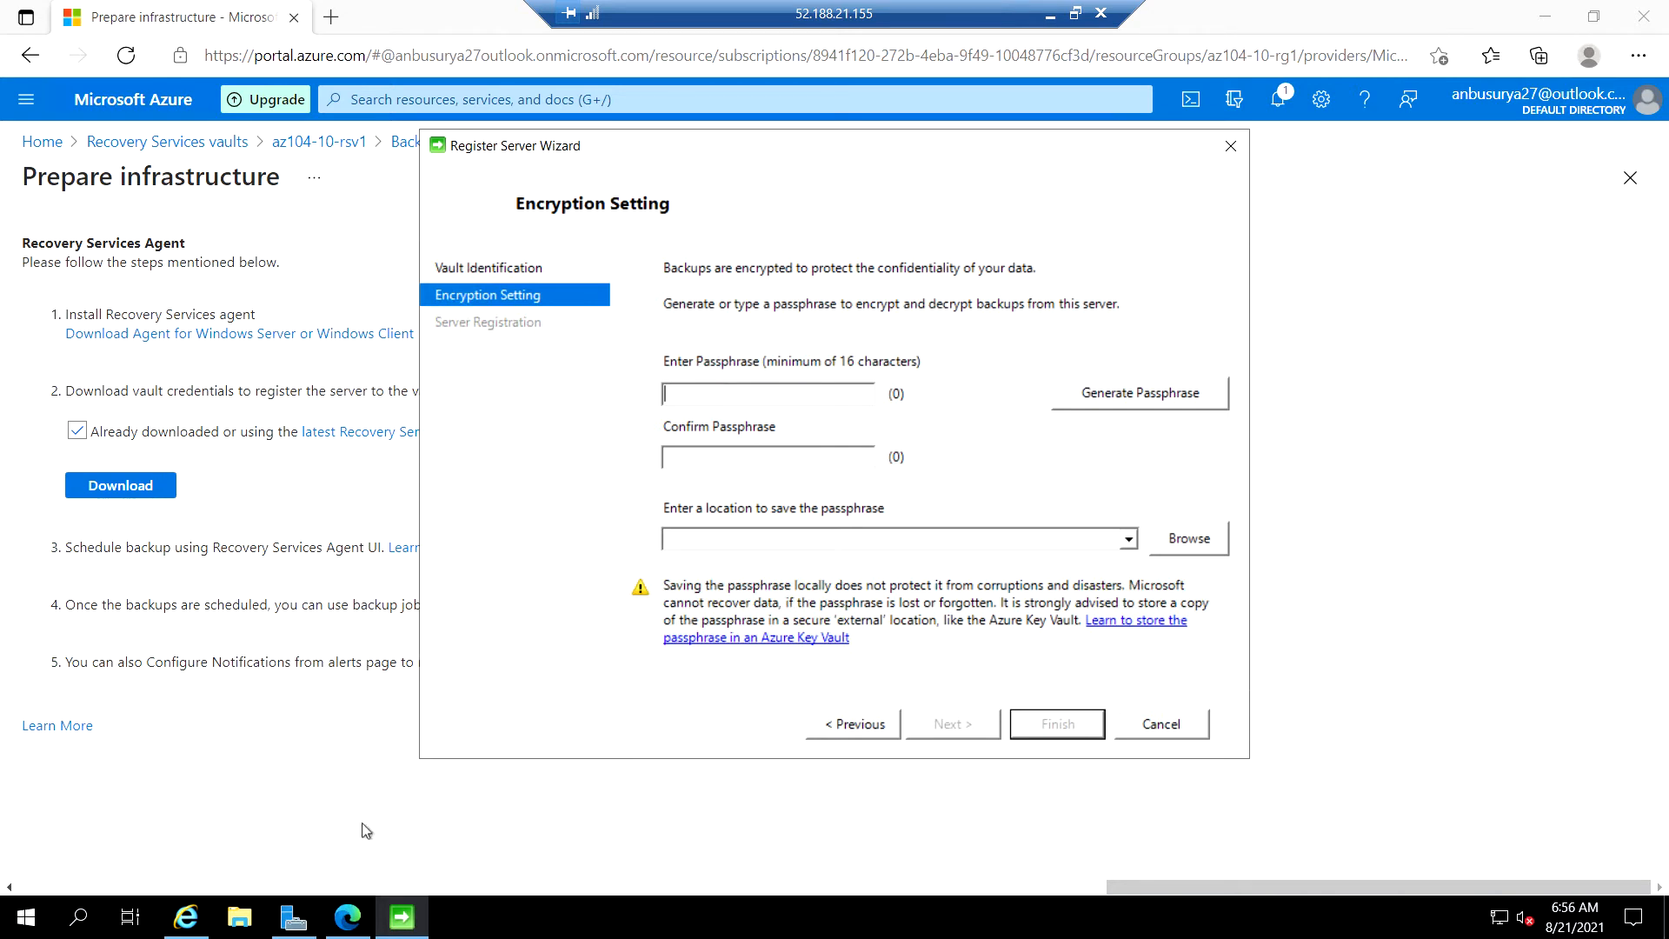
# Generate an encryption passphrase, save it to the Documents folder despite the local storage risk, and finish the server registration.
pyautogui.click(1140, 398)
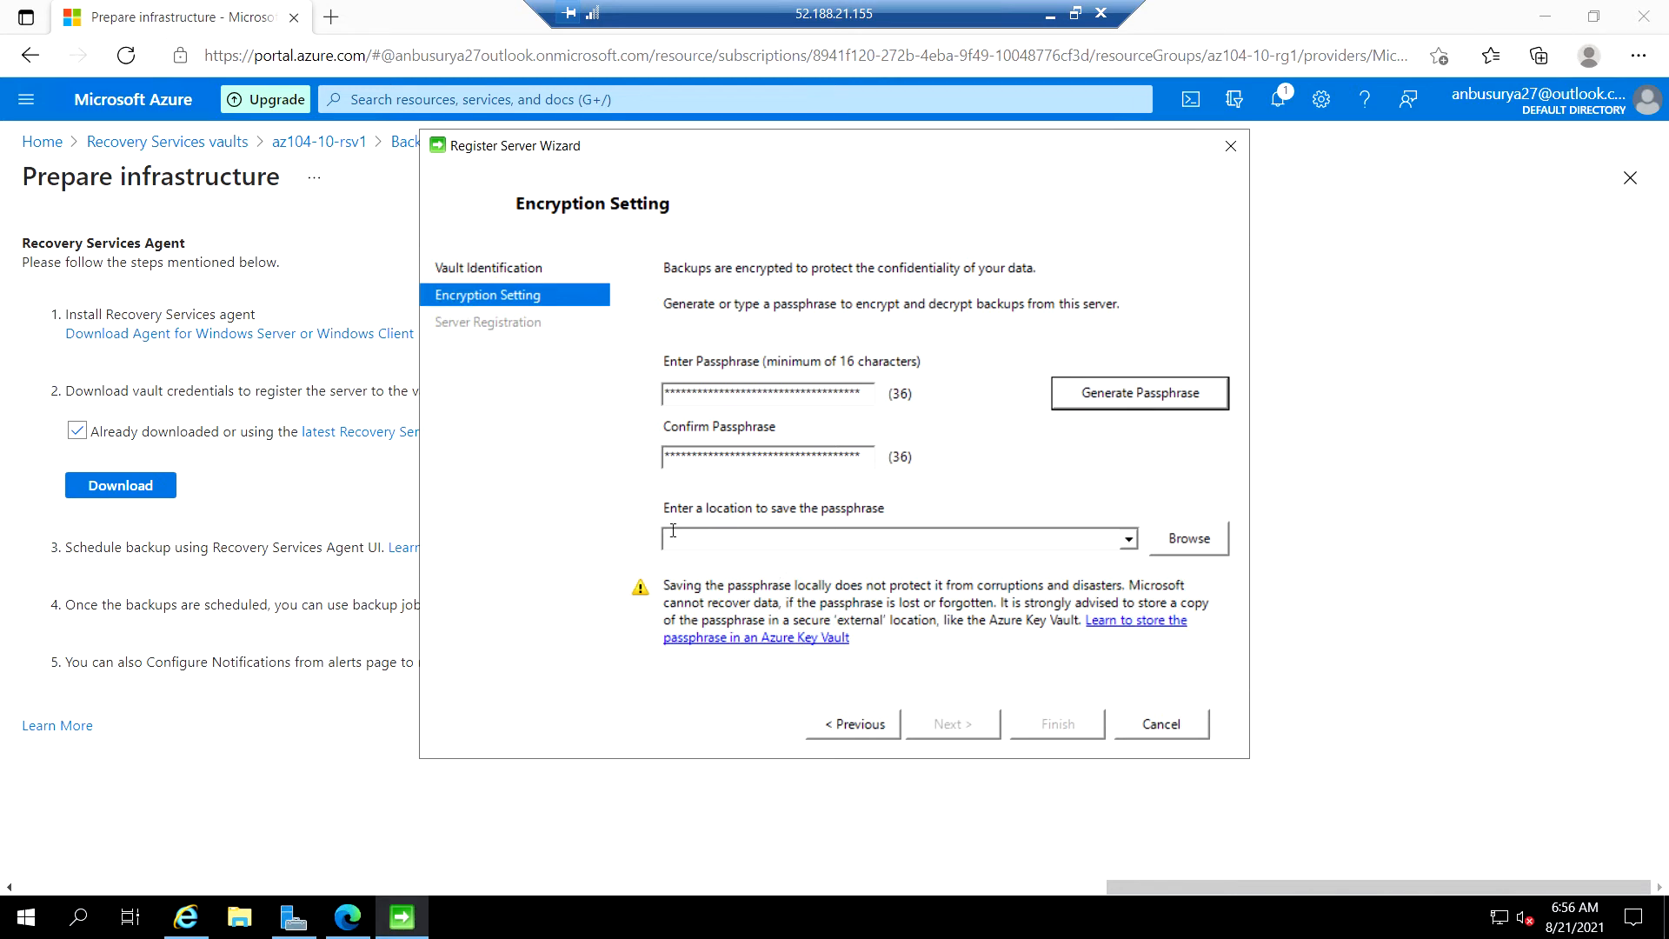
pyautogui.click(1184, 539)
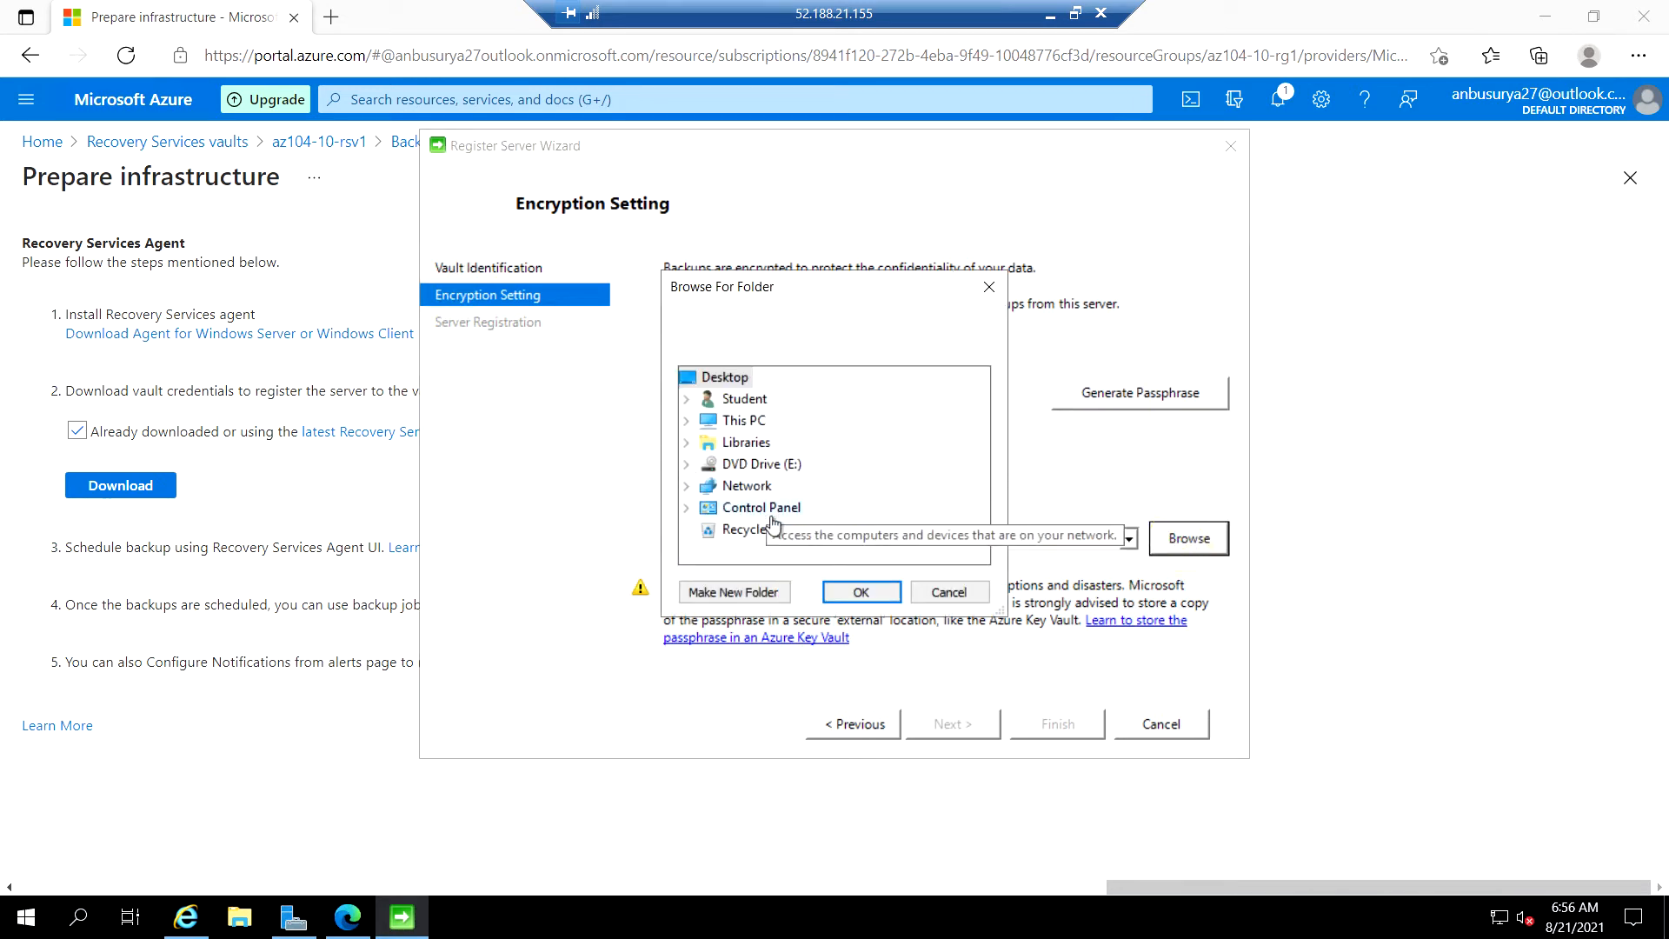
pyautogui.click(686, 420)
pyautogui.click(757, 448)
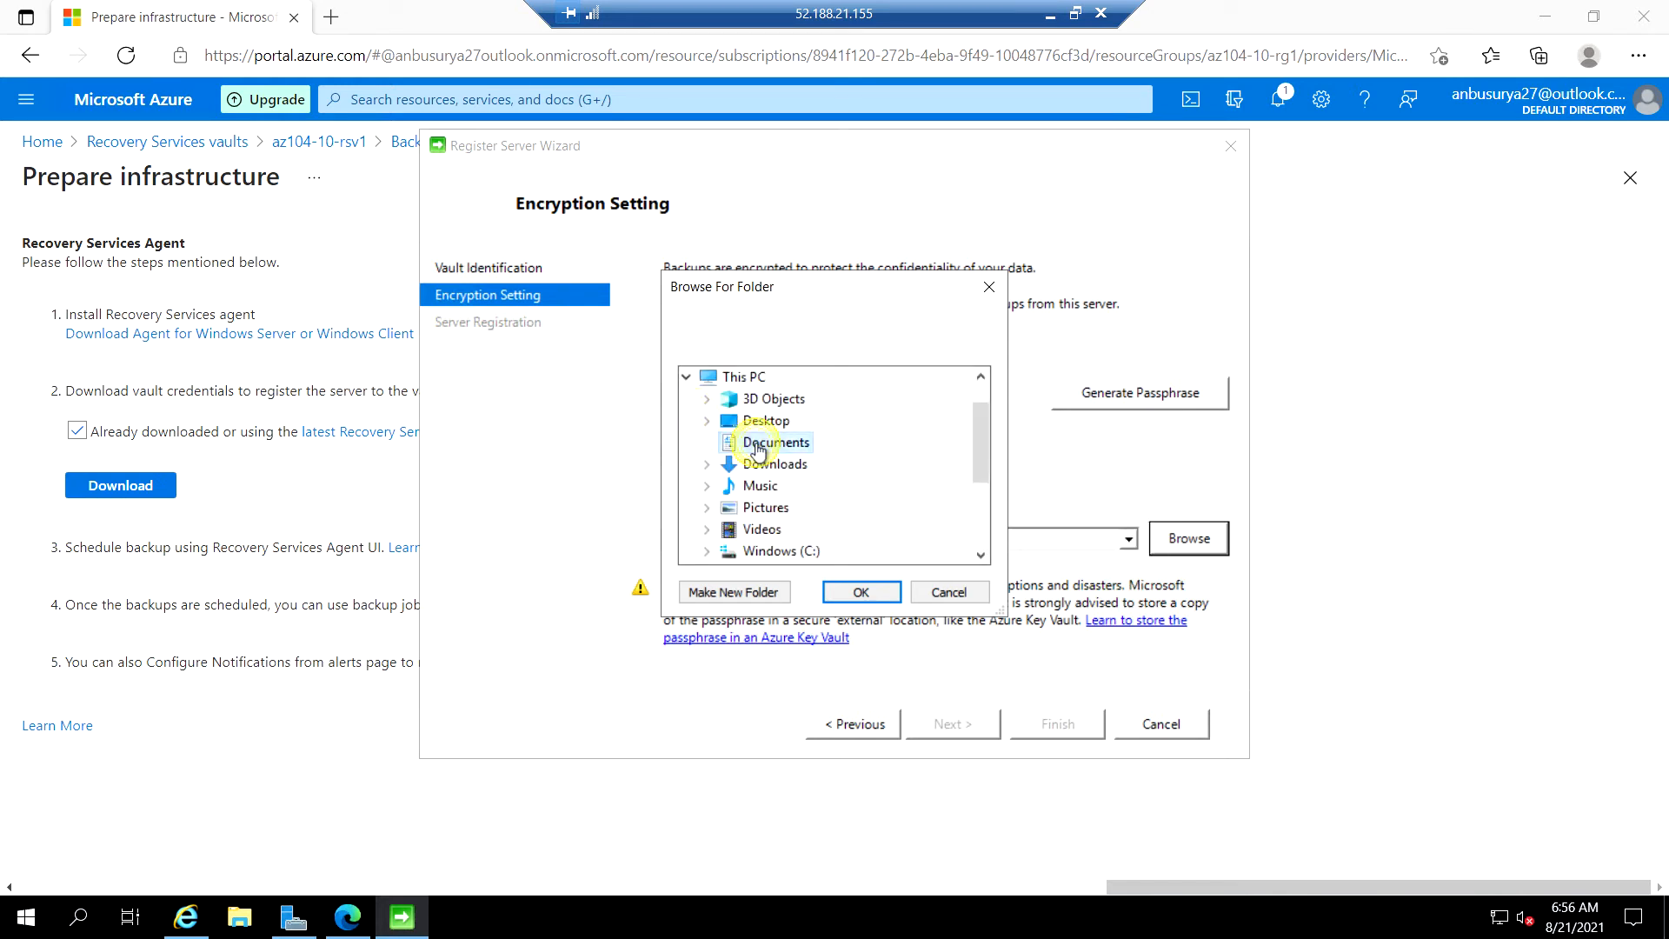
pyautogui.click(880, 593)
pyautogui.click(1057, 724)
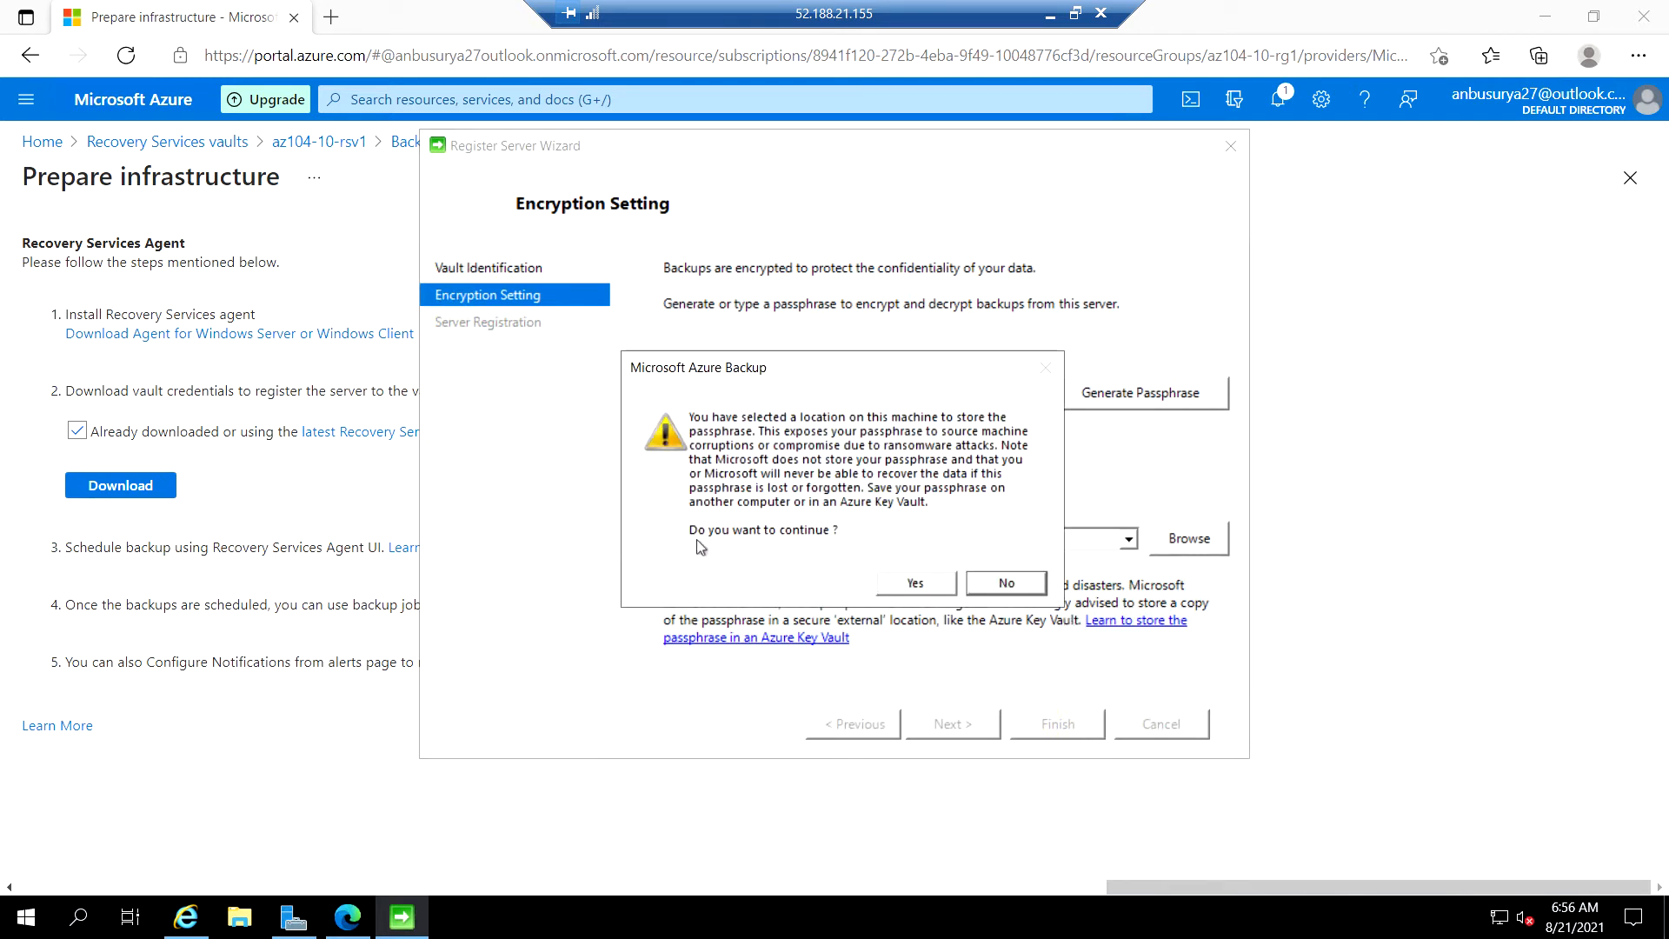
pyautogui.click(915, 583)
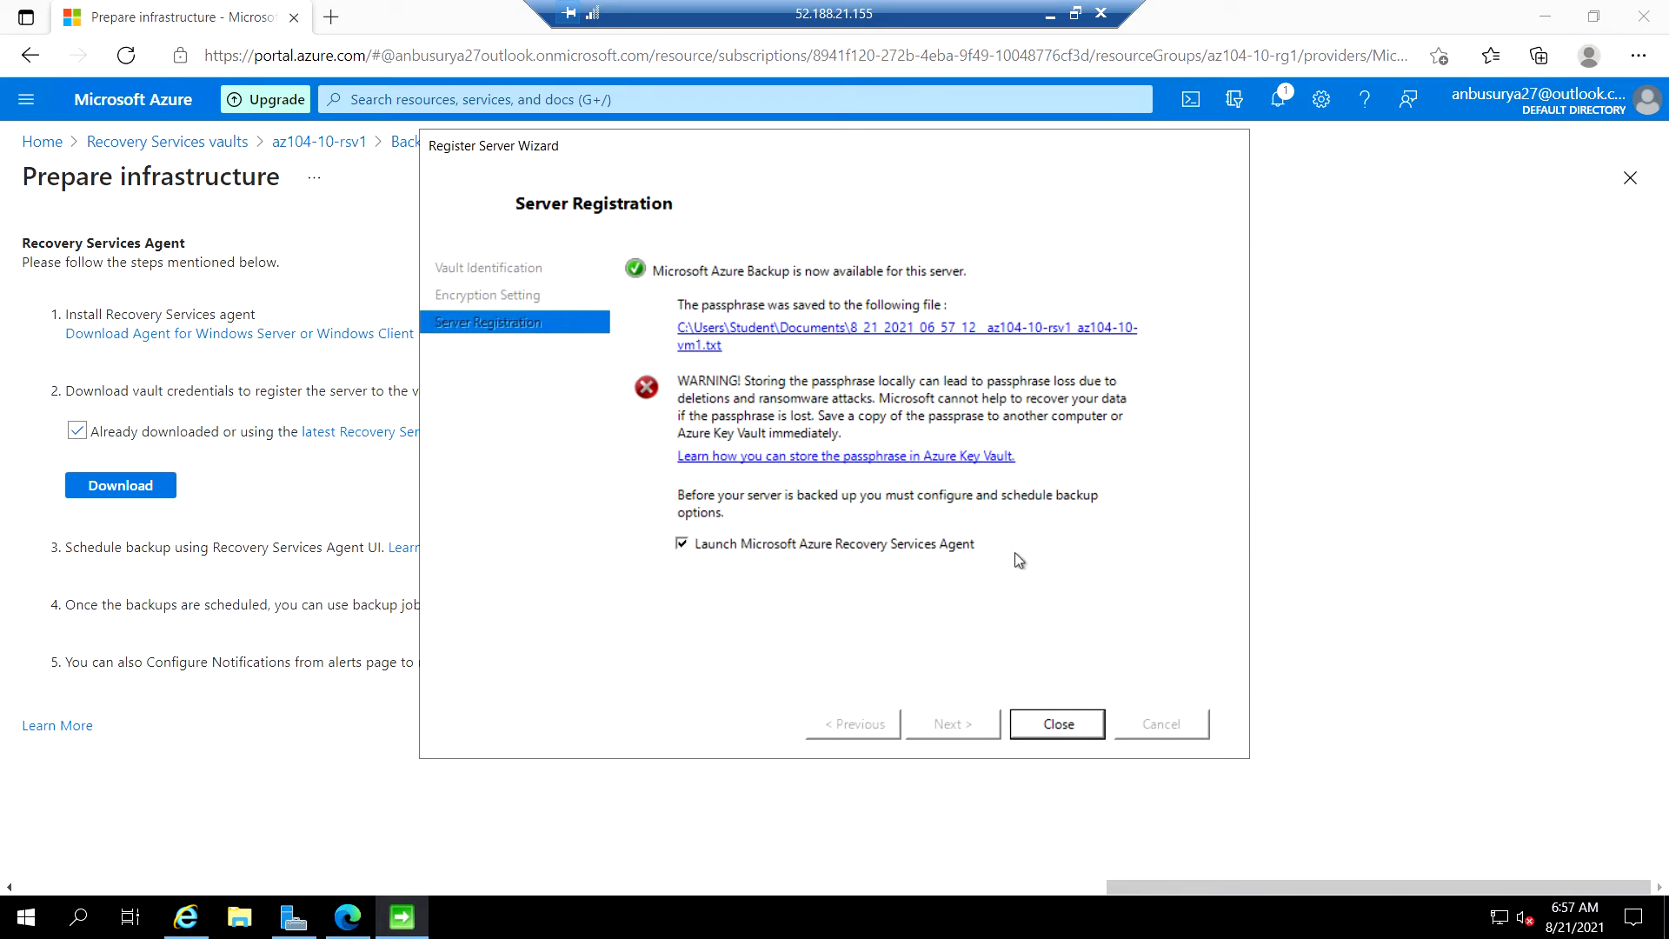
pyautogui.click(1066, 725)
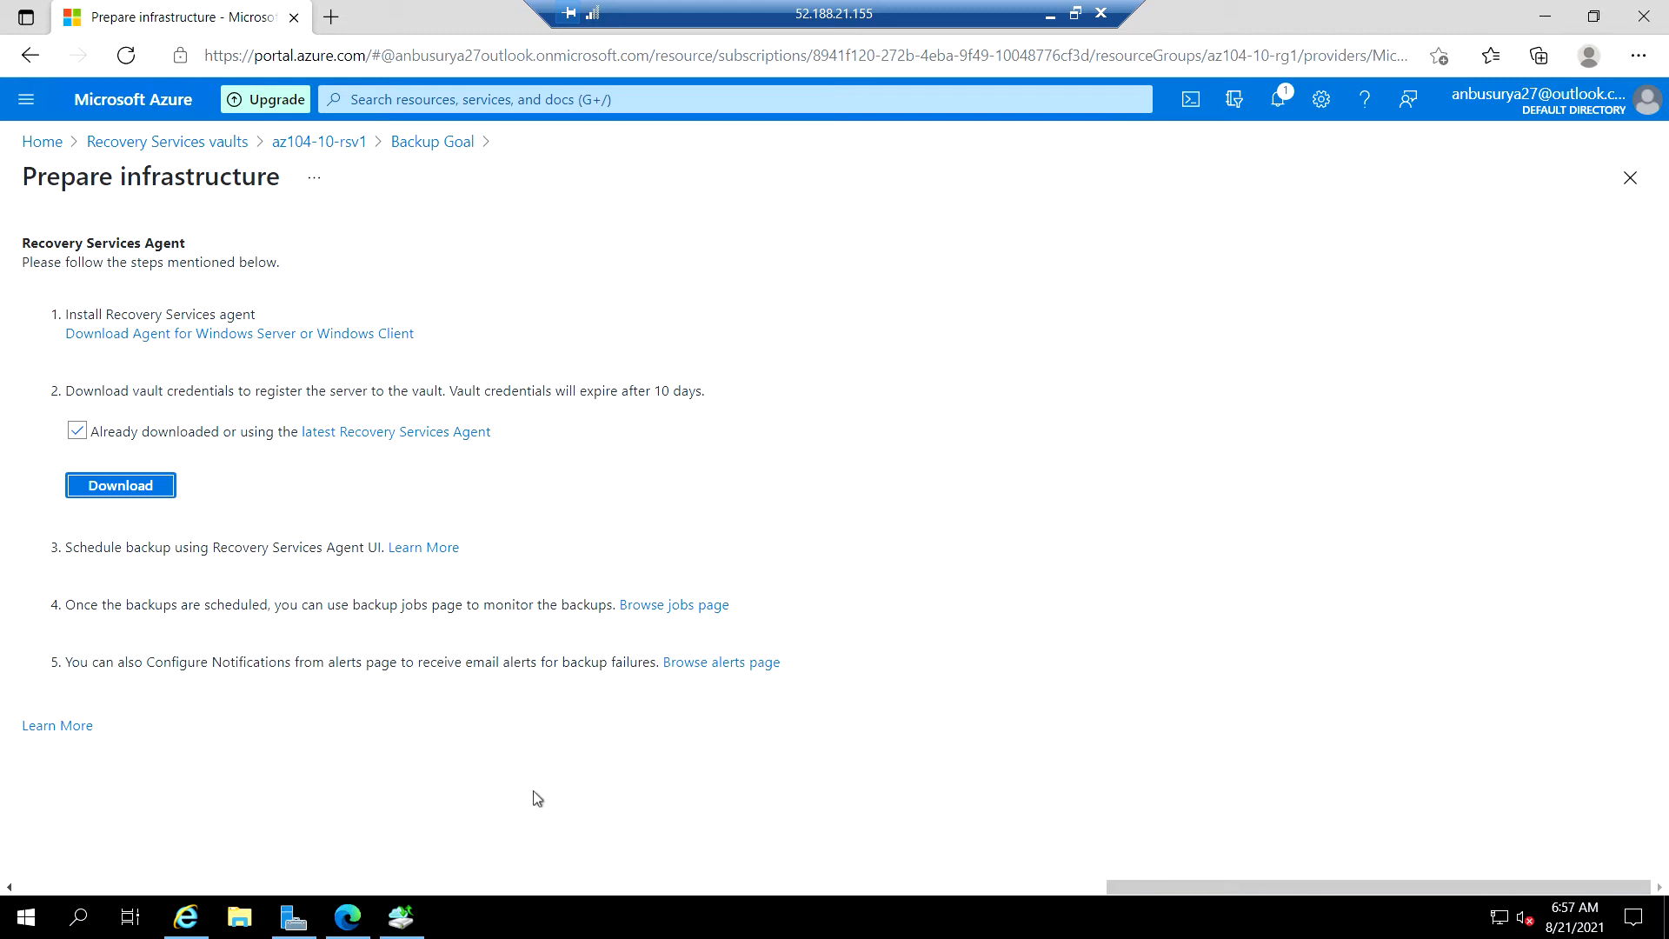
# Switch to Microsoft Azure Backup and start scheduling a backup, continuing to the selection of items.
pyautogui.click(402, 926)
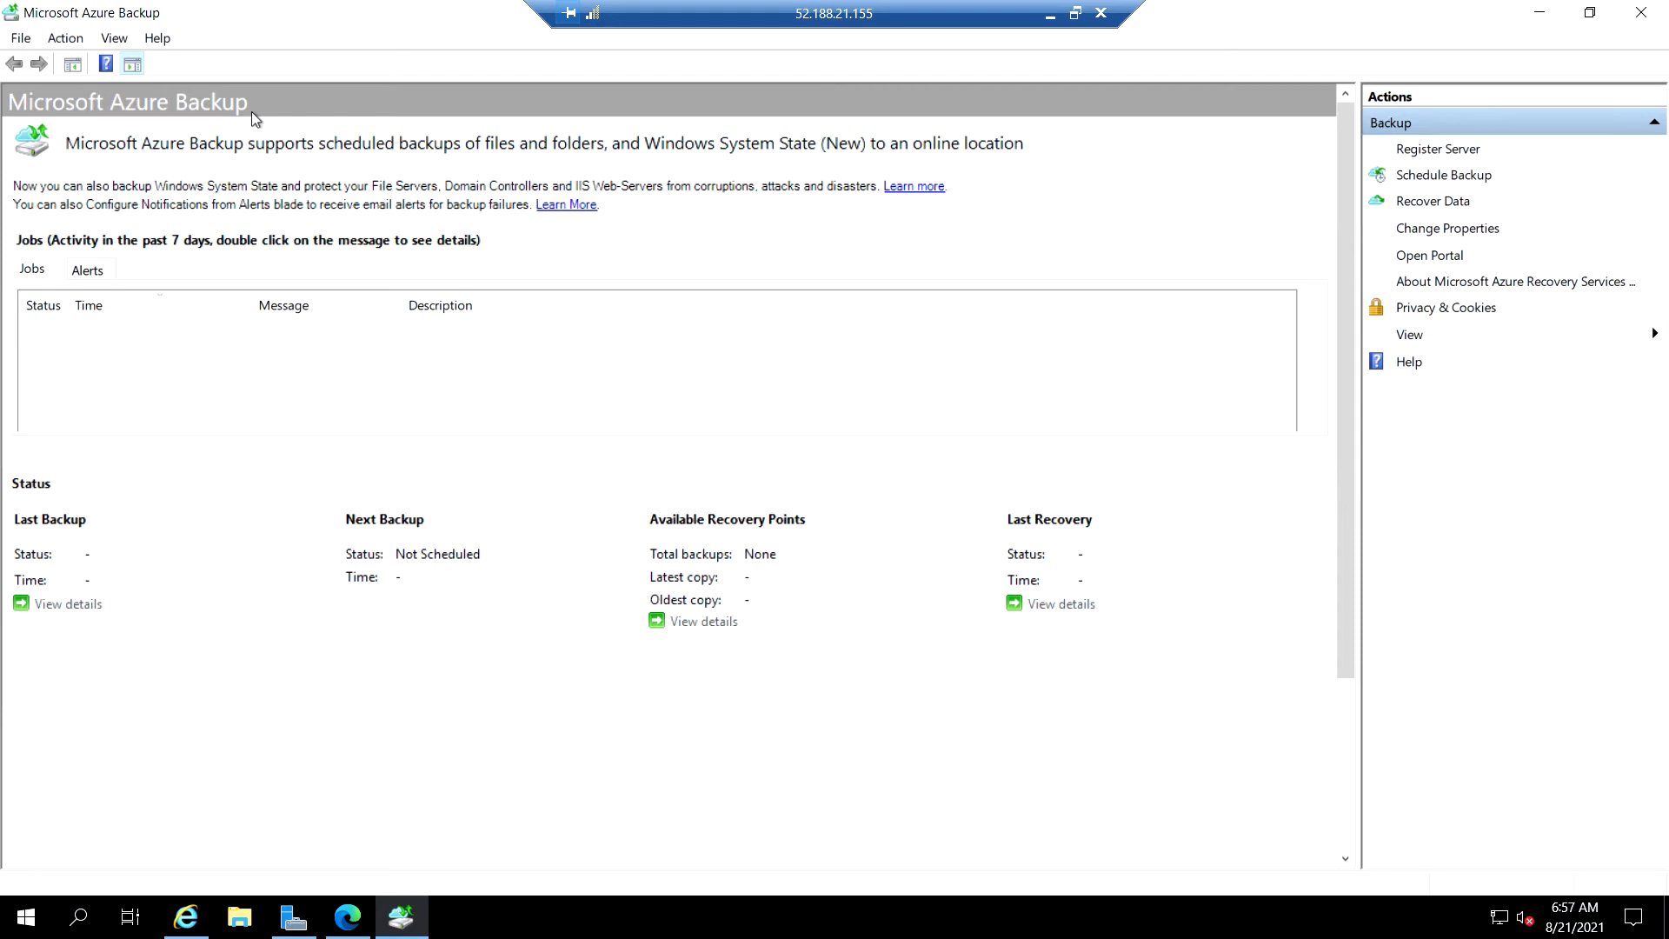
pyautogui.click(66, 39)
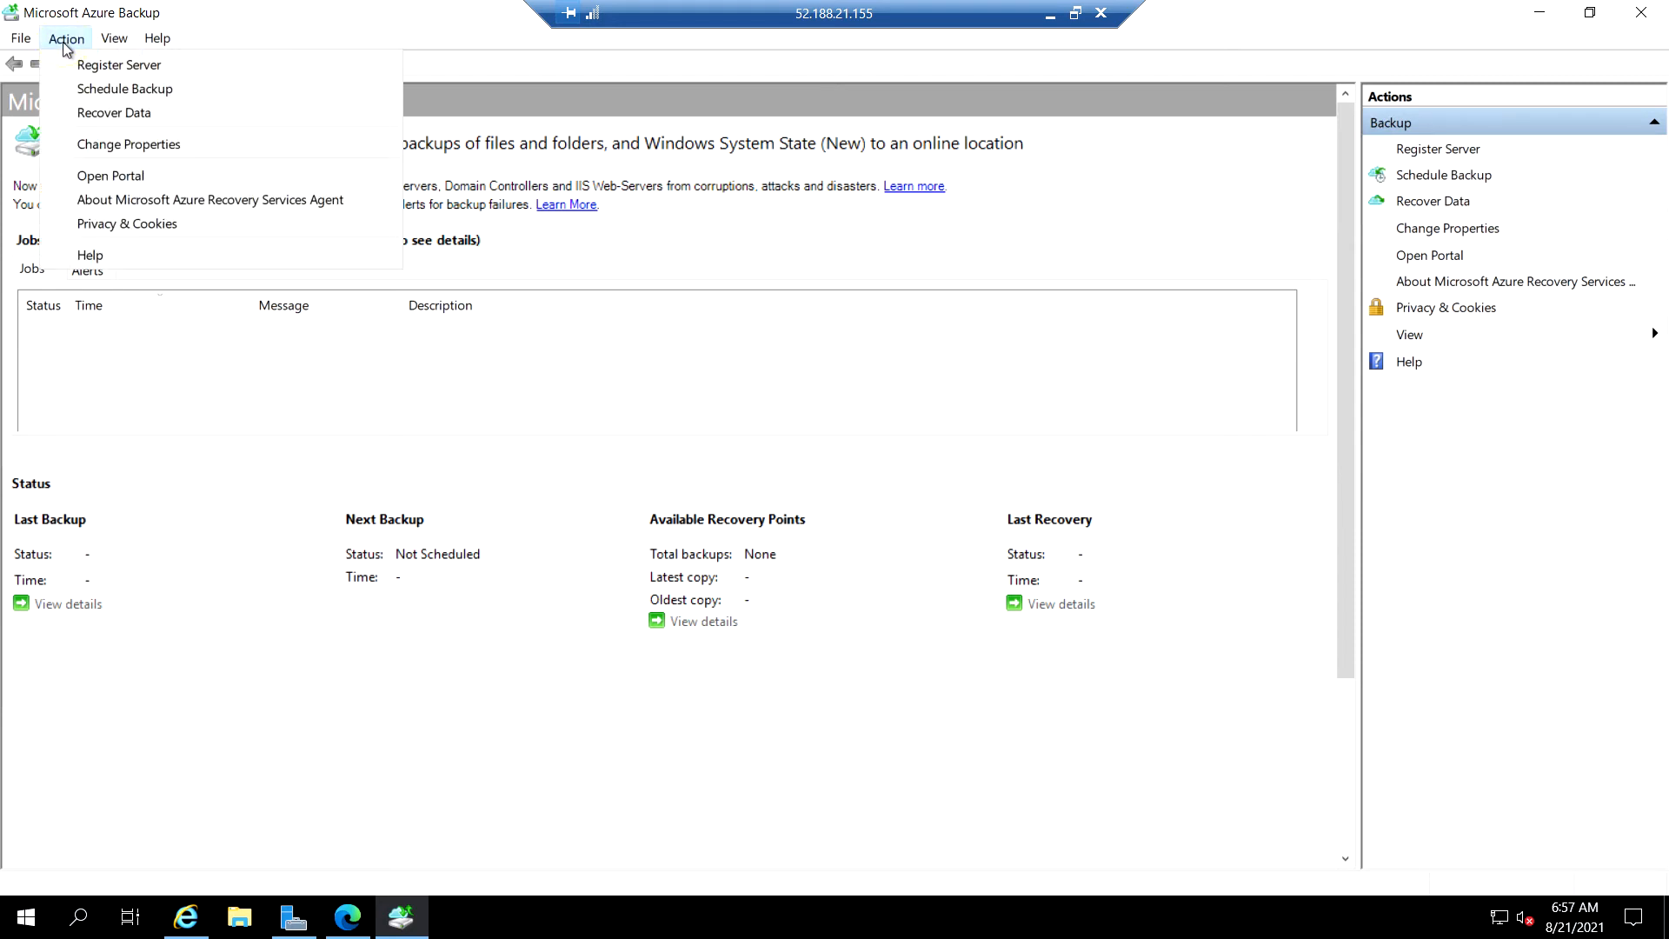
pyautogui.click(141, 90)
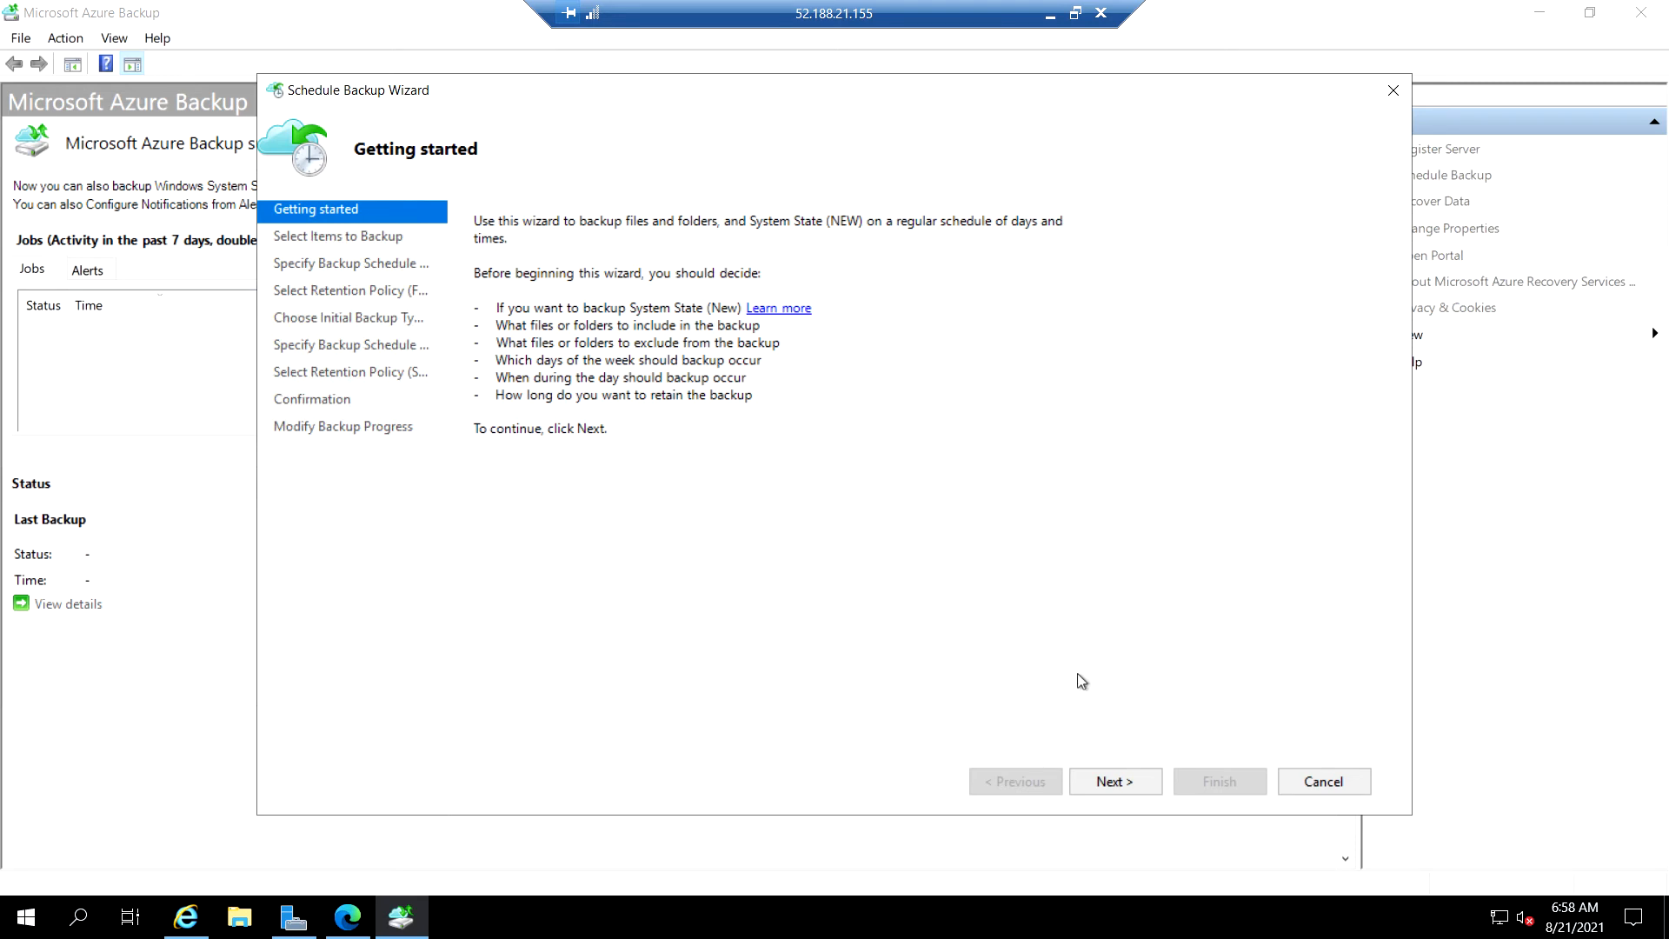
pyautogui.click(1135, 781)
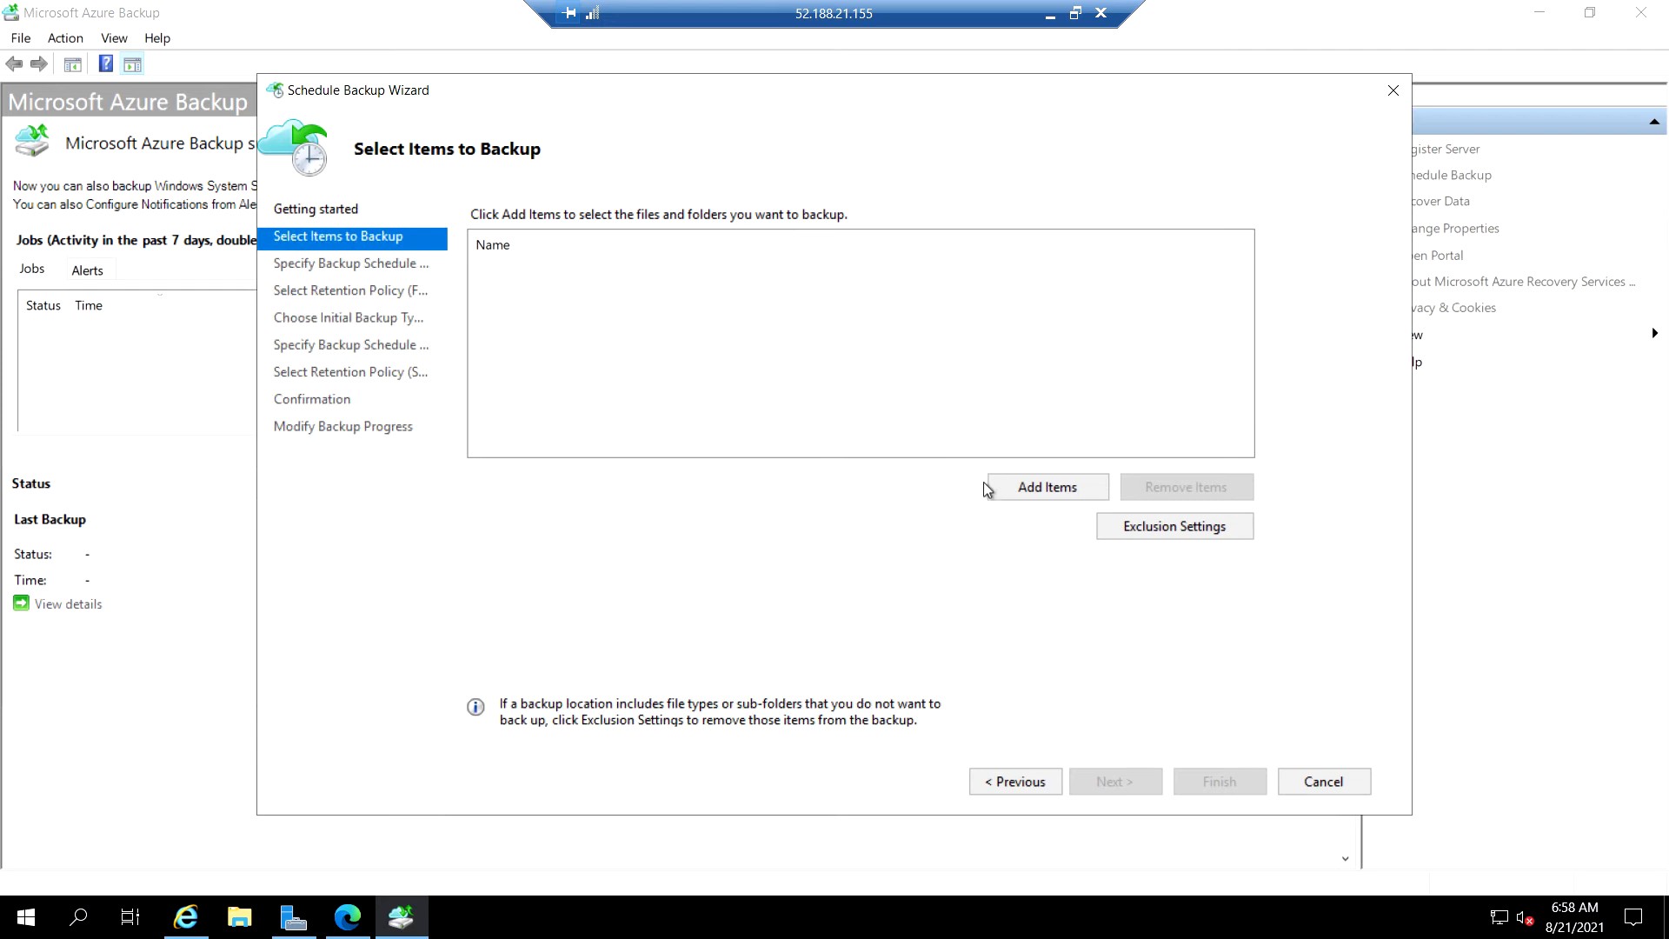
# Add the file C:\Windows\System32\drivers\etc\hosts to the backup items and continue to the backup schedule.
pyautogui.click(1043, 490)
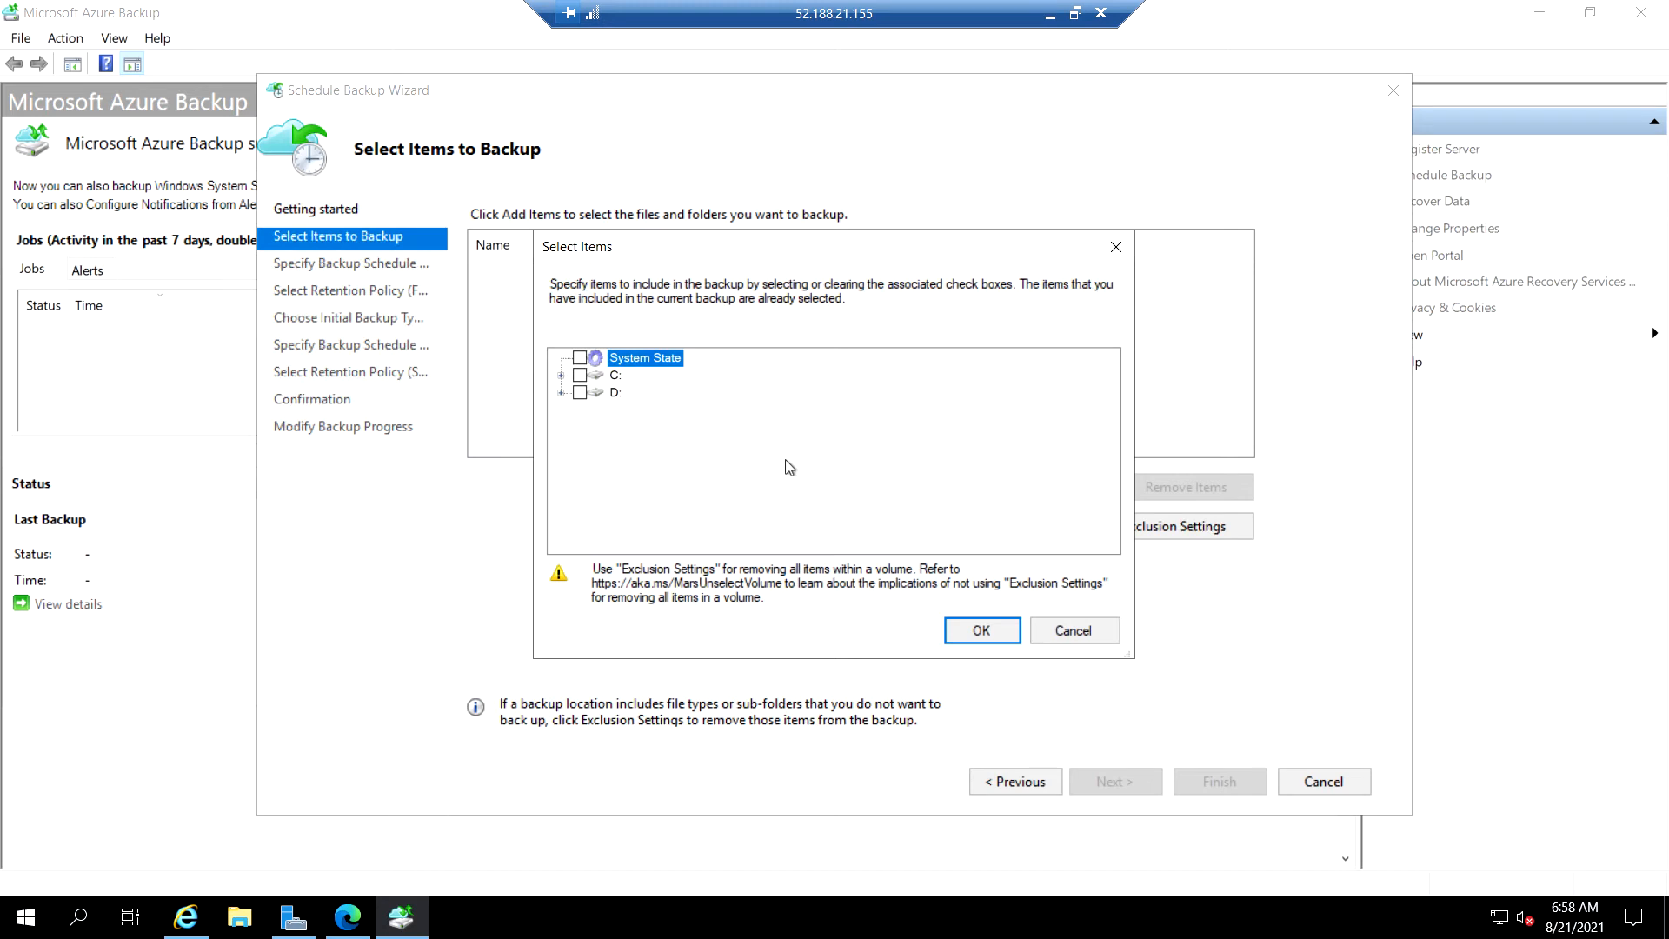
pyautogui.click(561, 377)
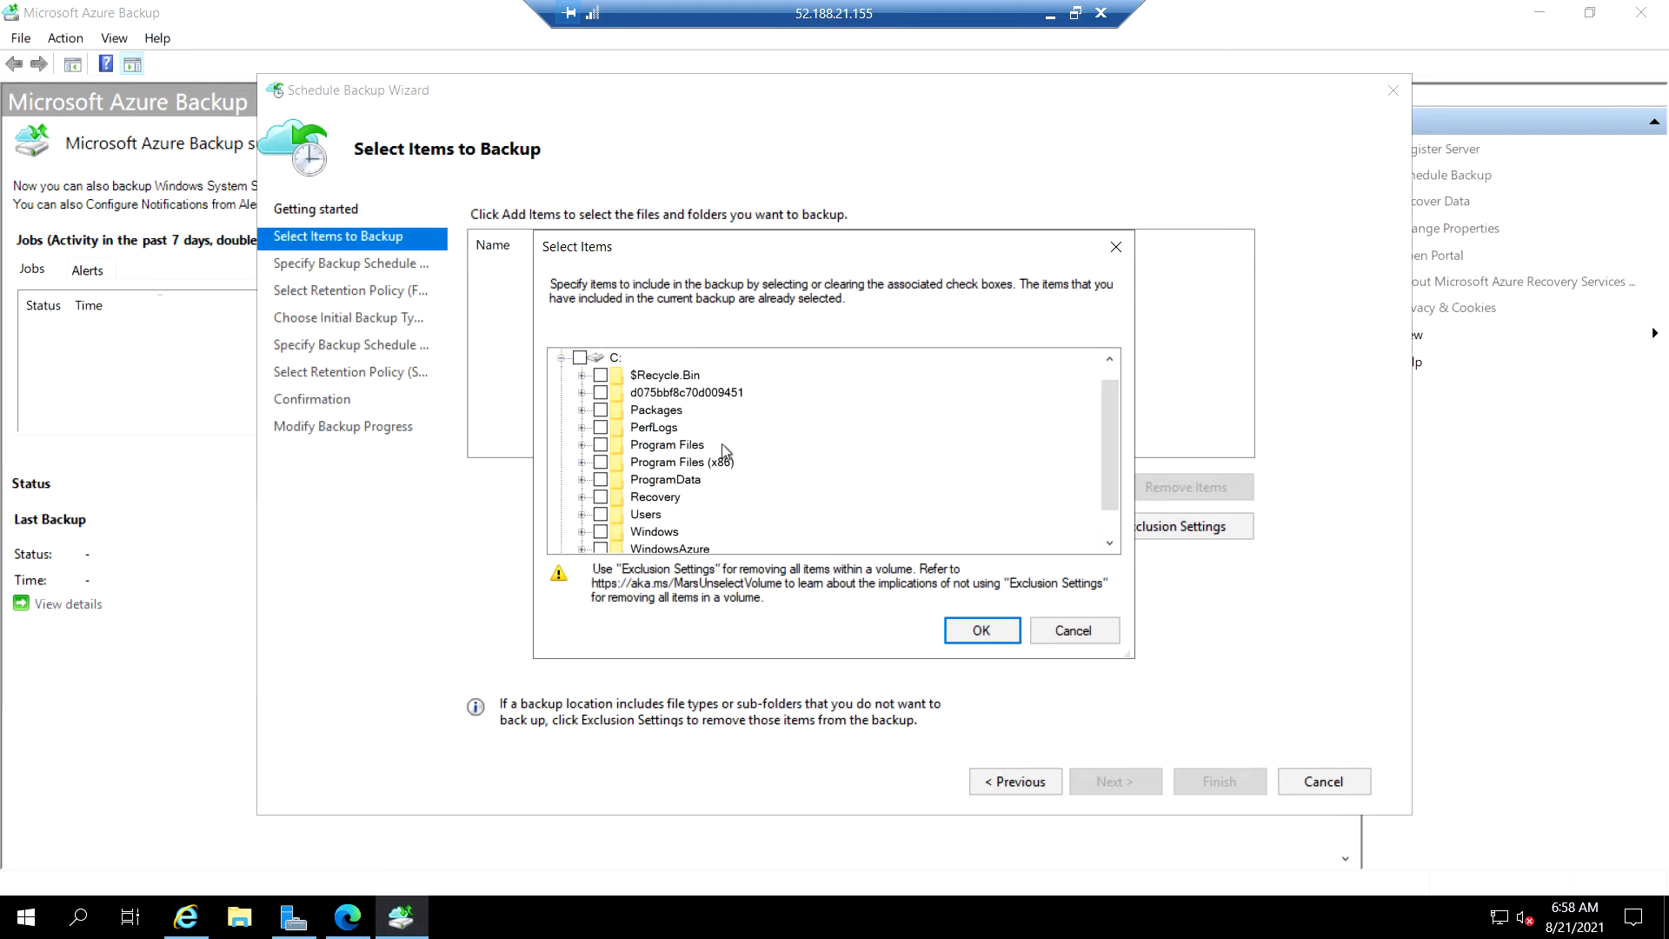
pyautogui.scroll(-1, 702, 508)
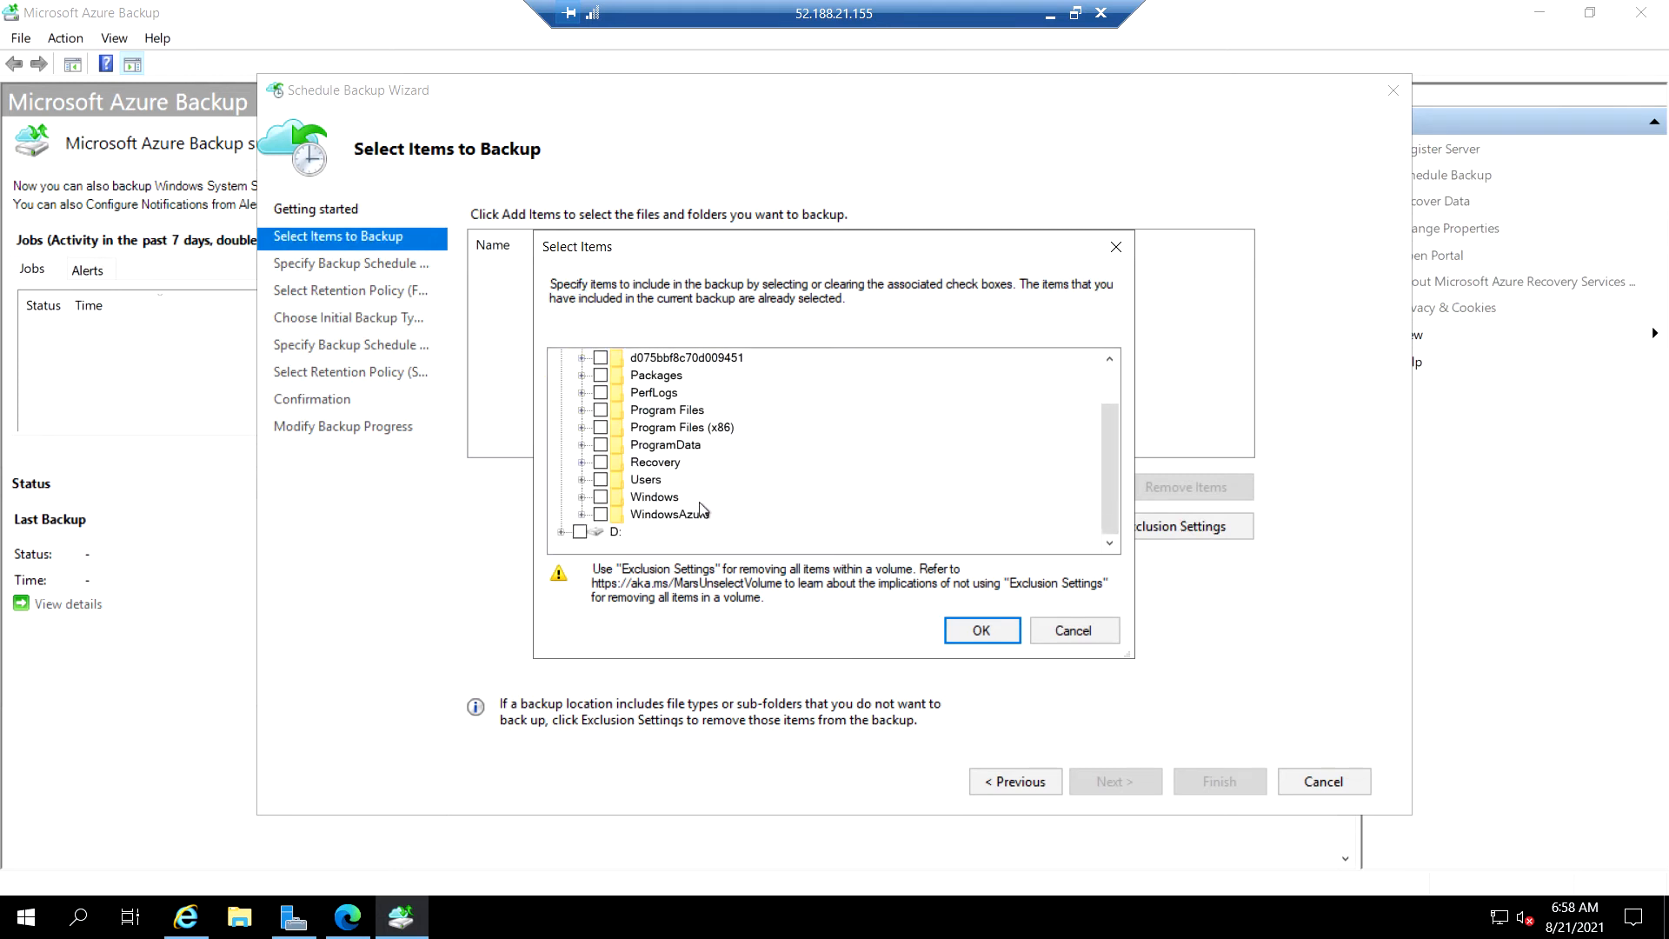
pyautogui.click(582, 496)
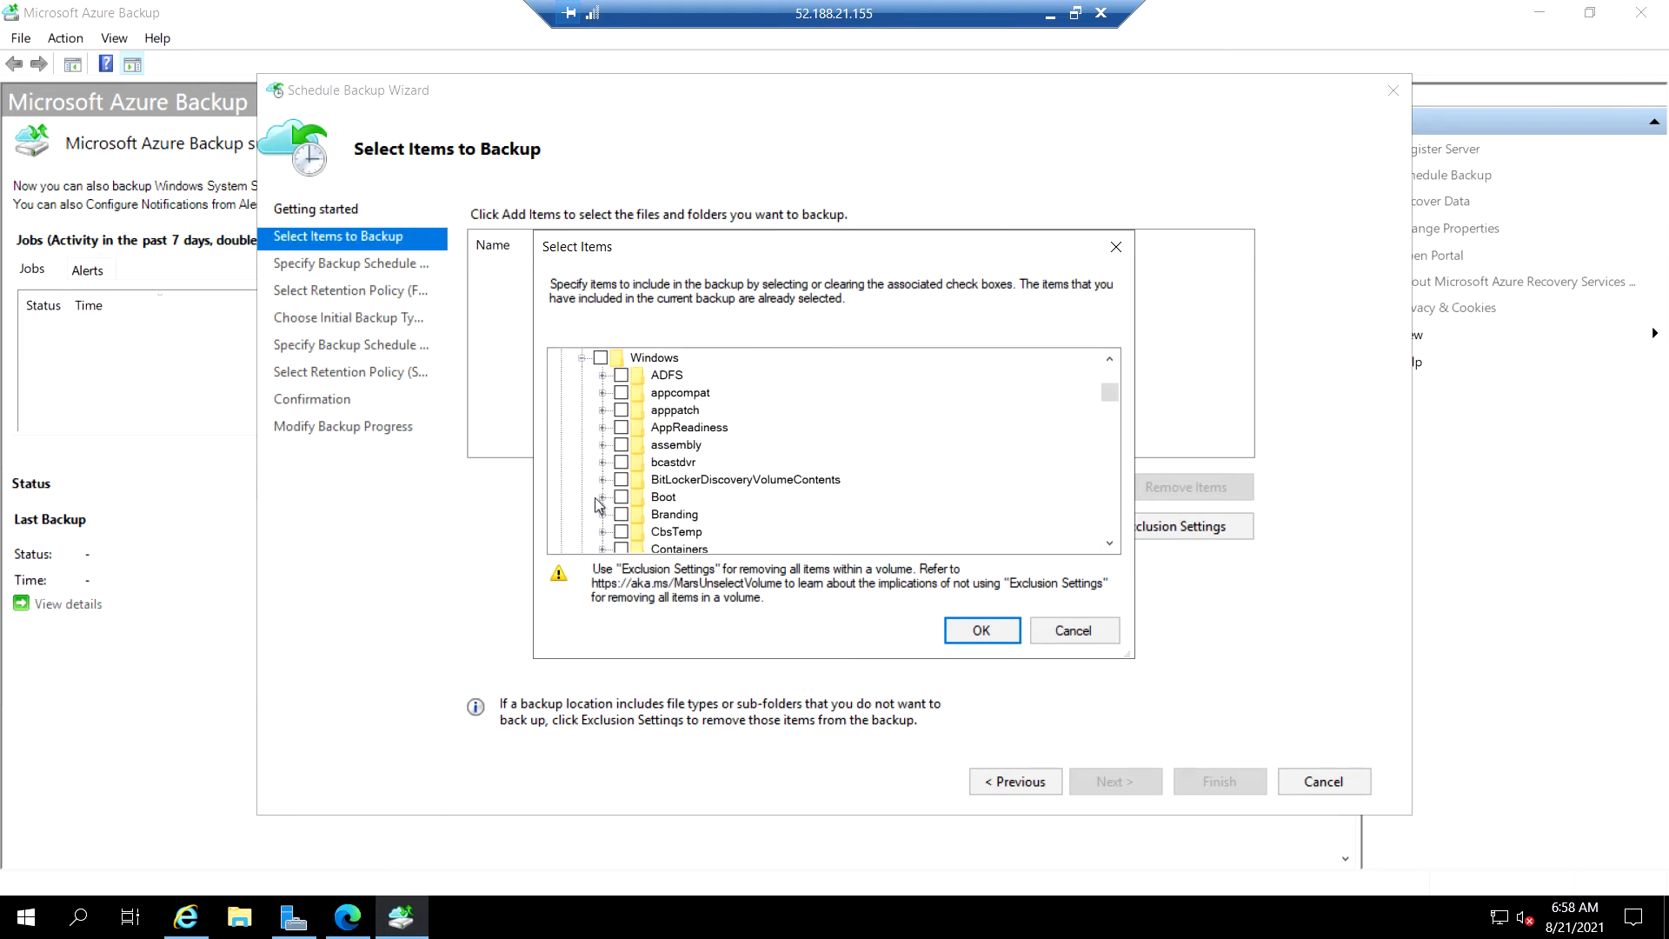
pyautogui.scroll(-6, 770, 503)
pyautogui.scroll(-10, 770, 502)
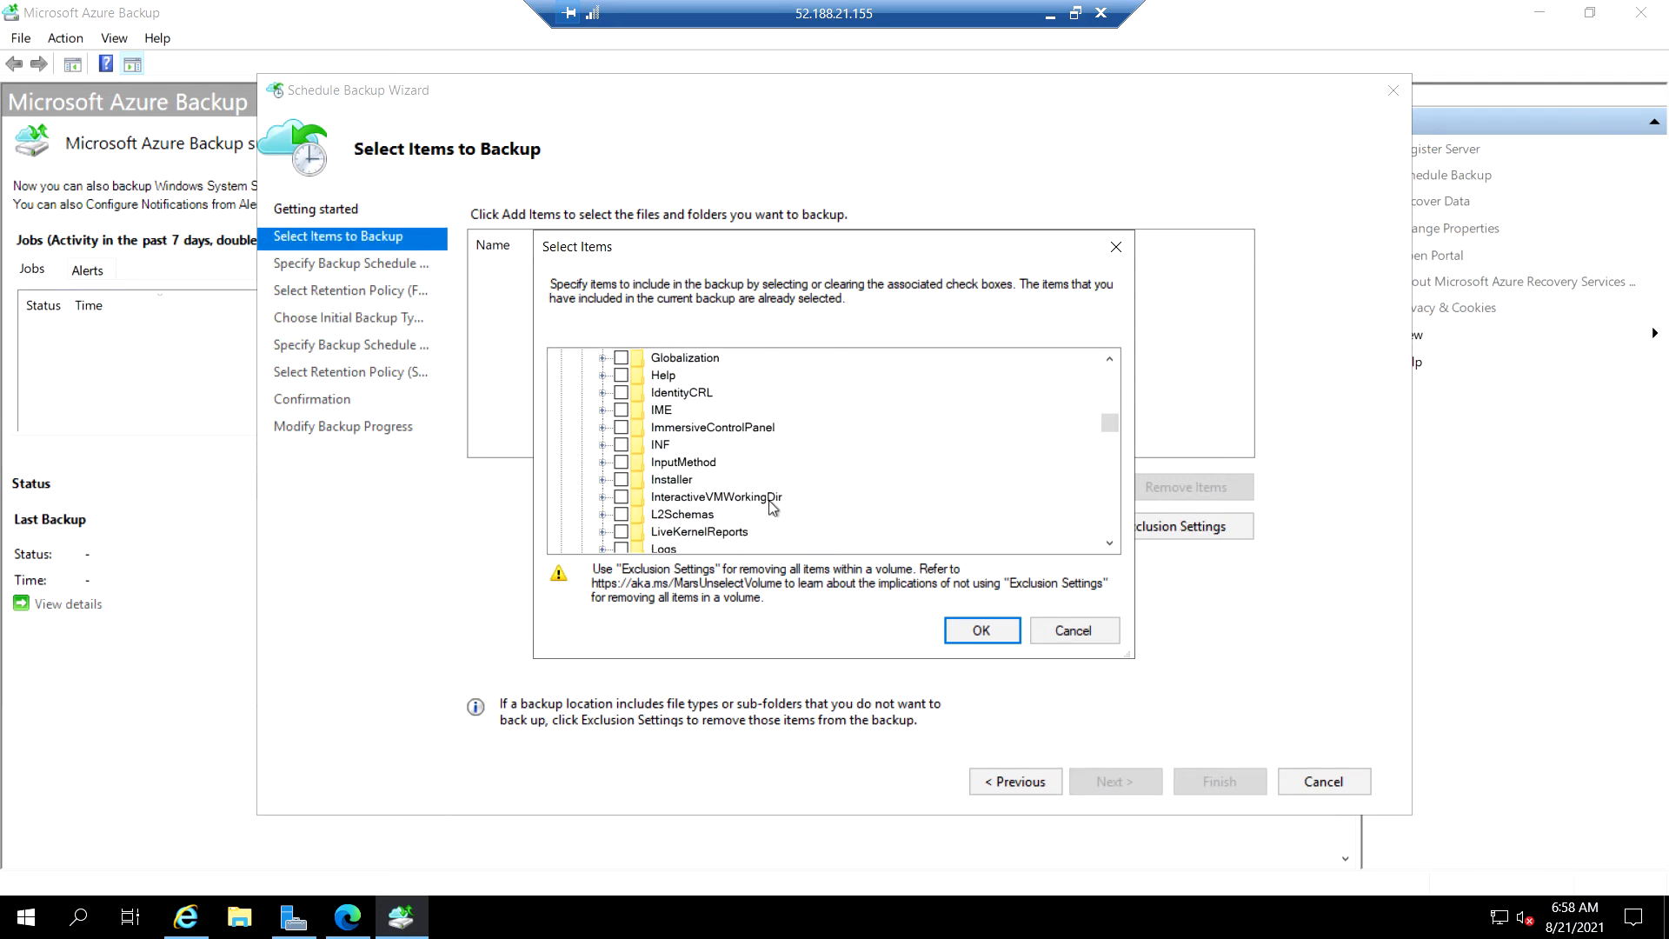
pyautogui.scroll(-5, 768, 499)
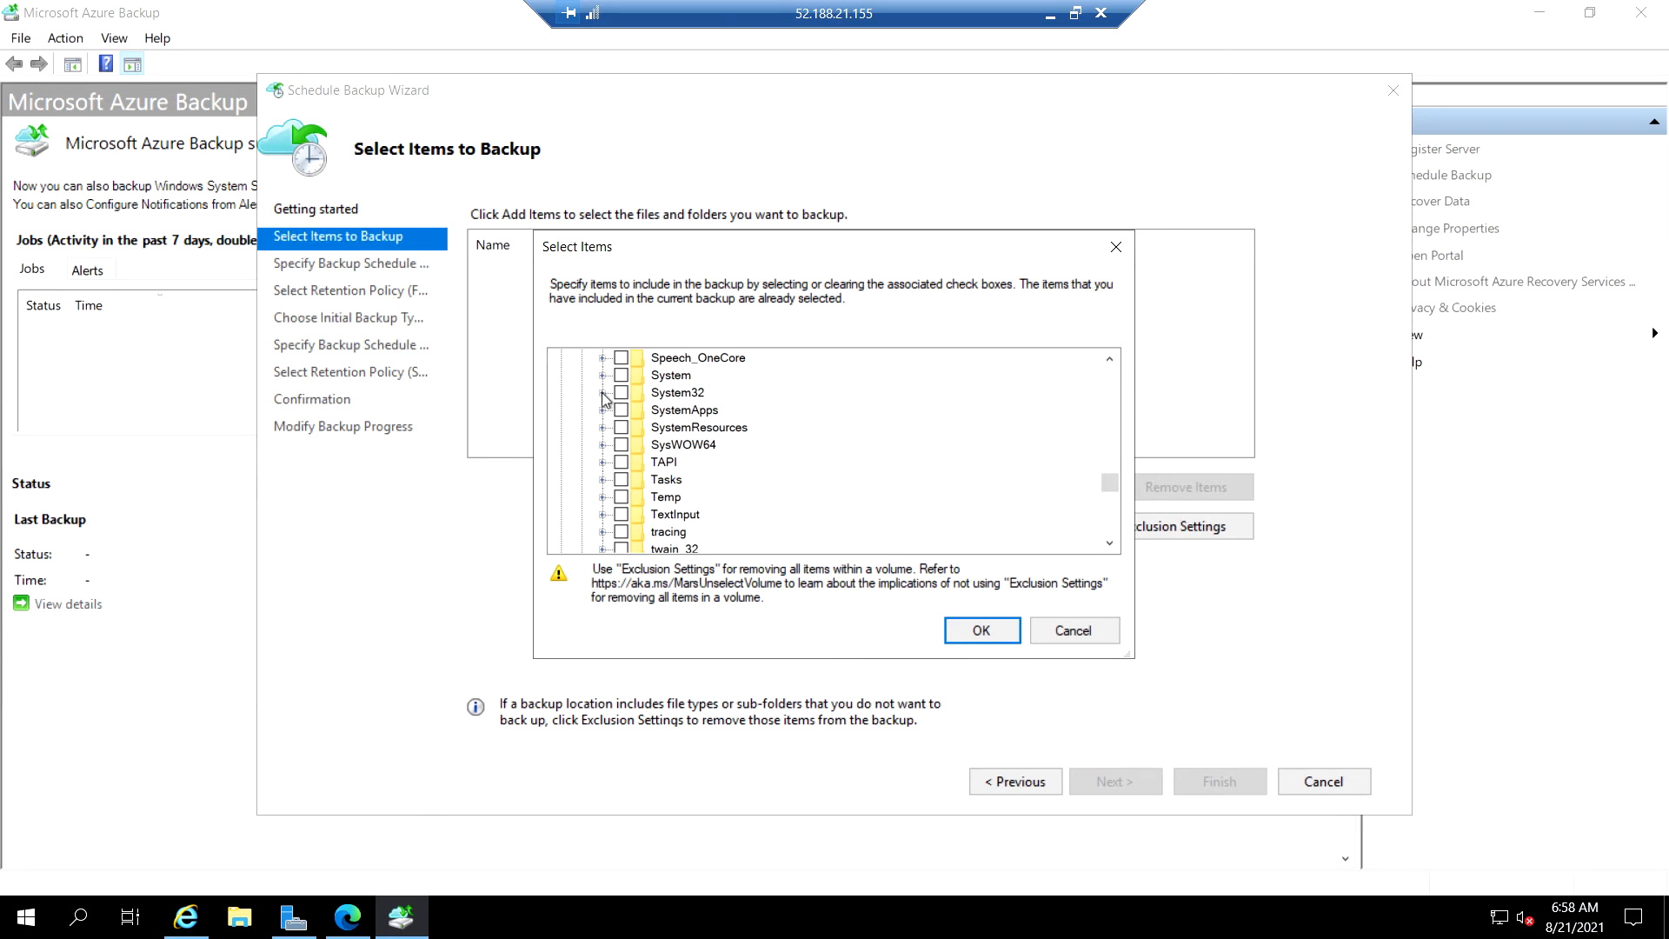
pyautogui.click(602, 393)
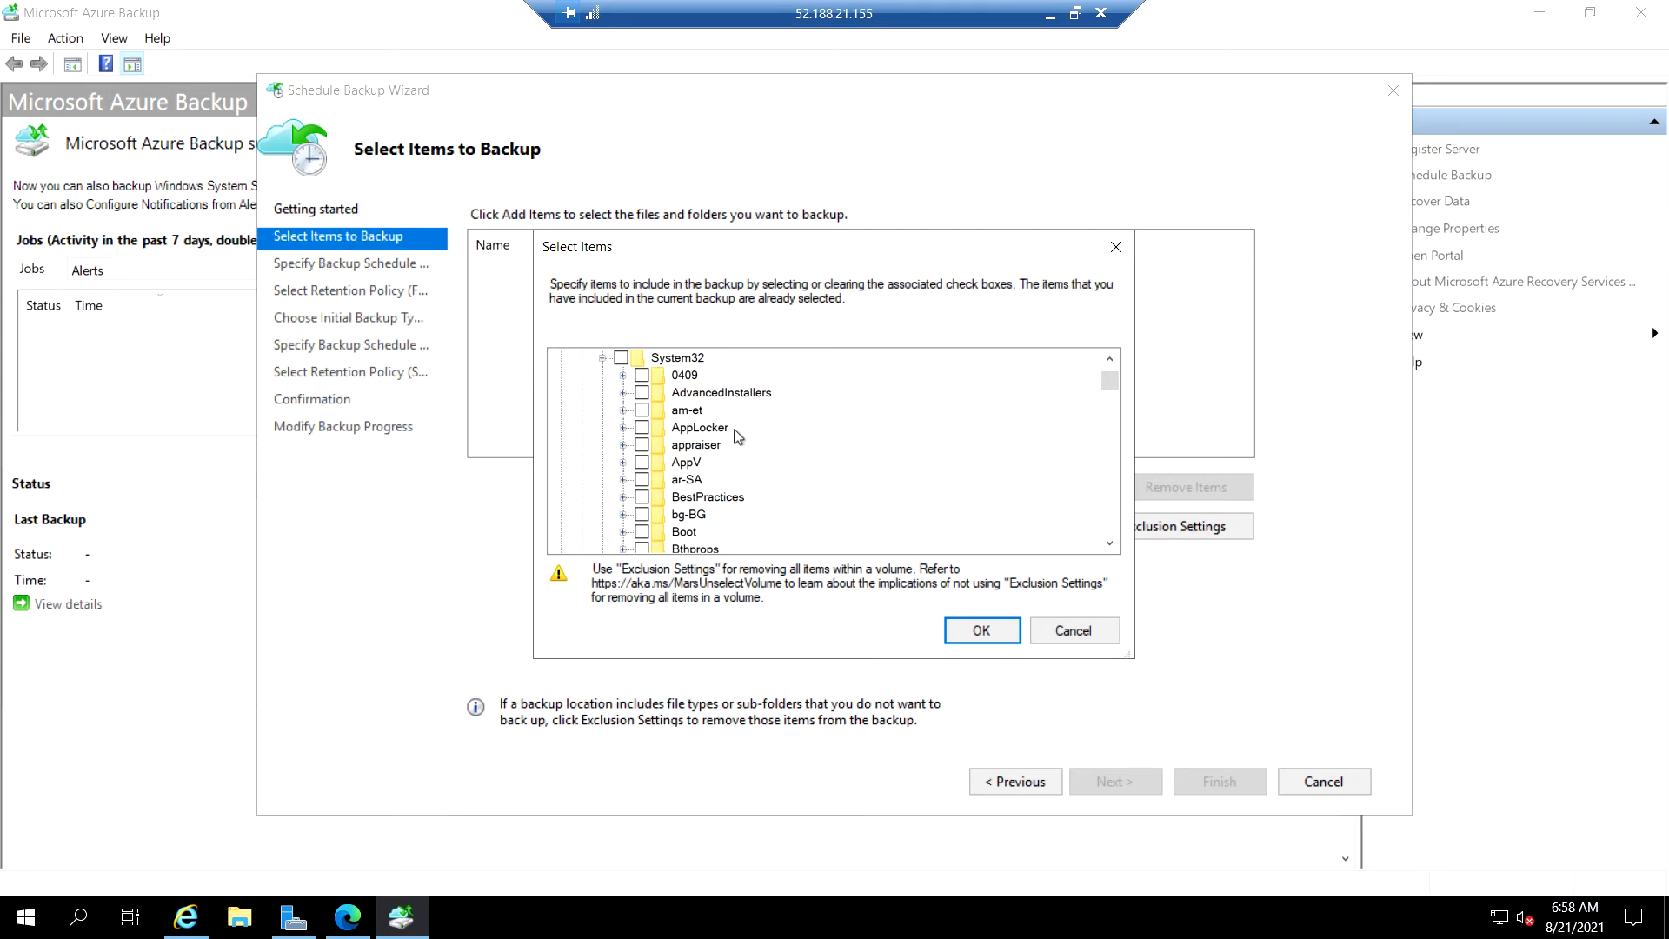
pyautogui.scroll(-3, 728, 435)
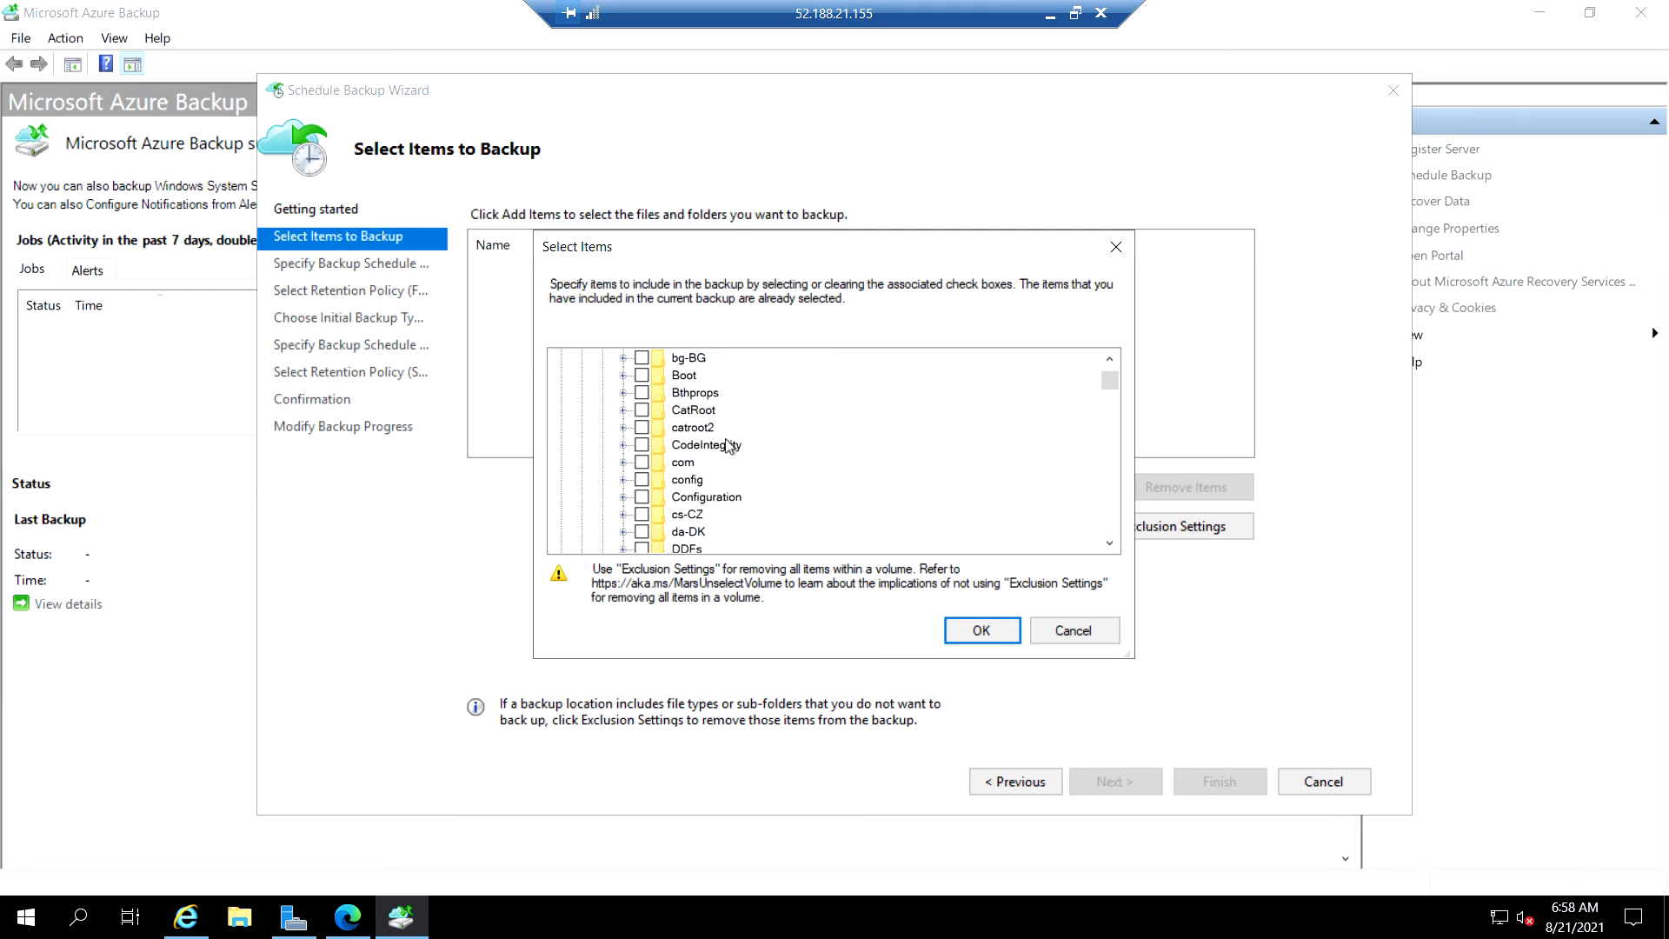
pyautogui.scroll(-3, 703, 478)
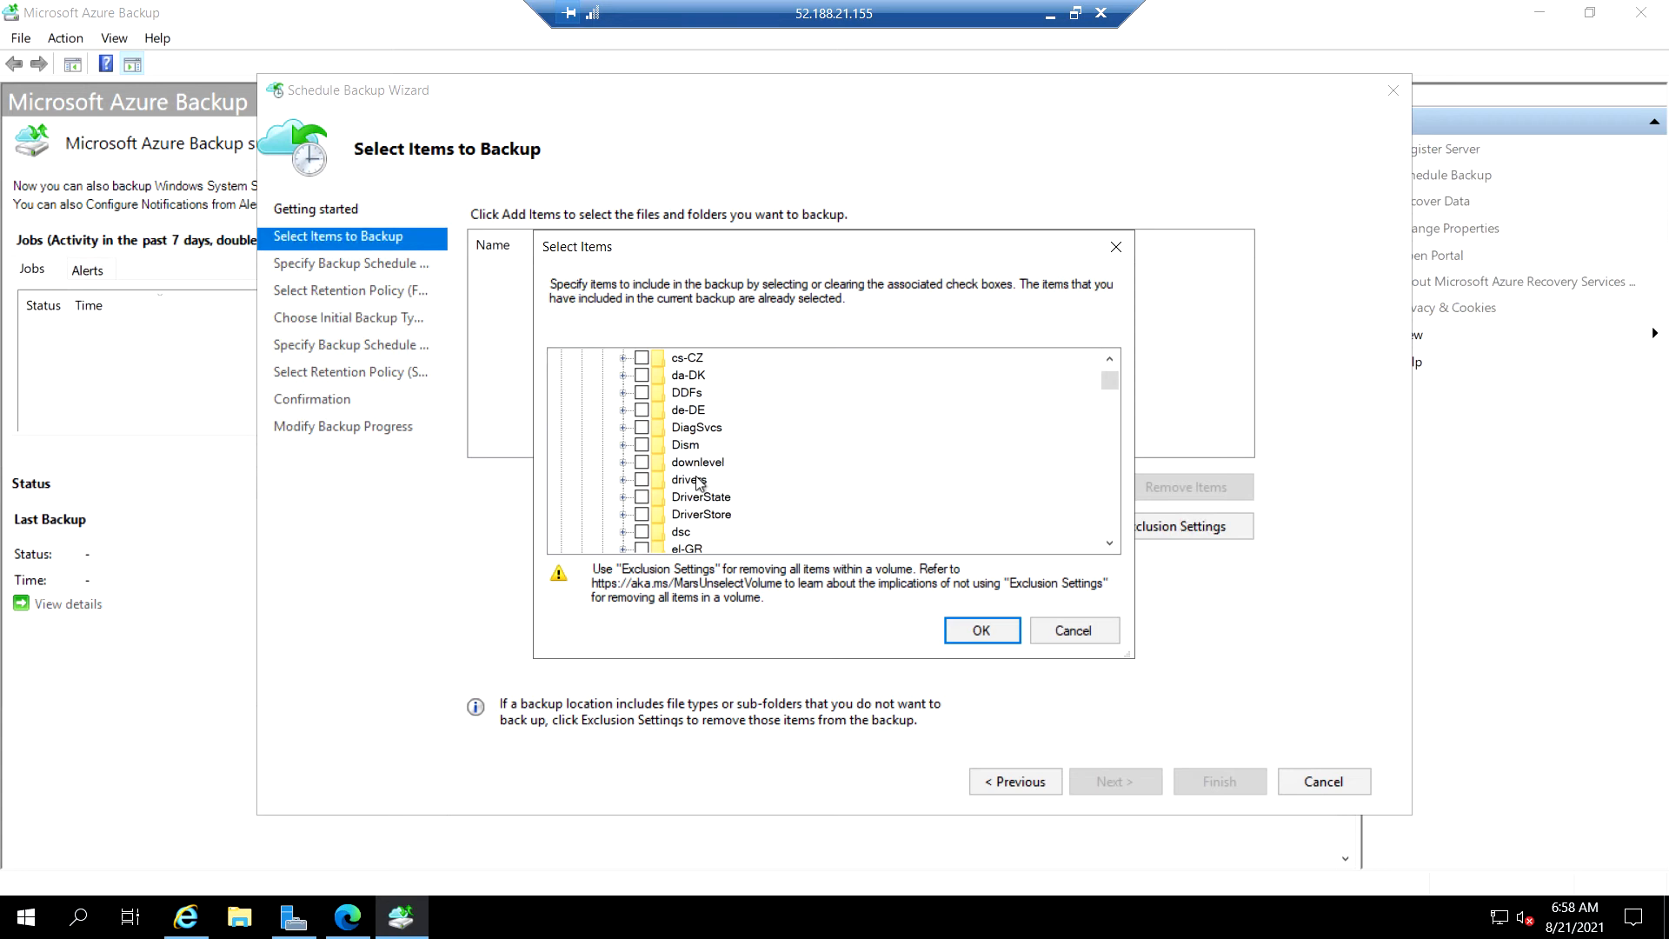
pyautogui.click(623, 479)
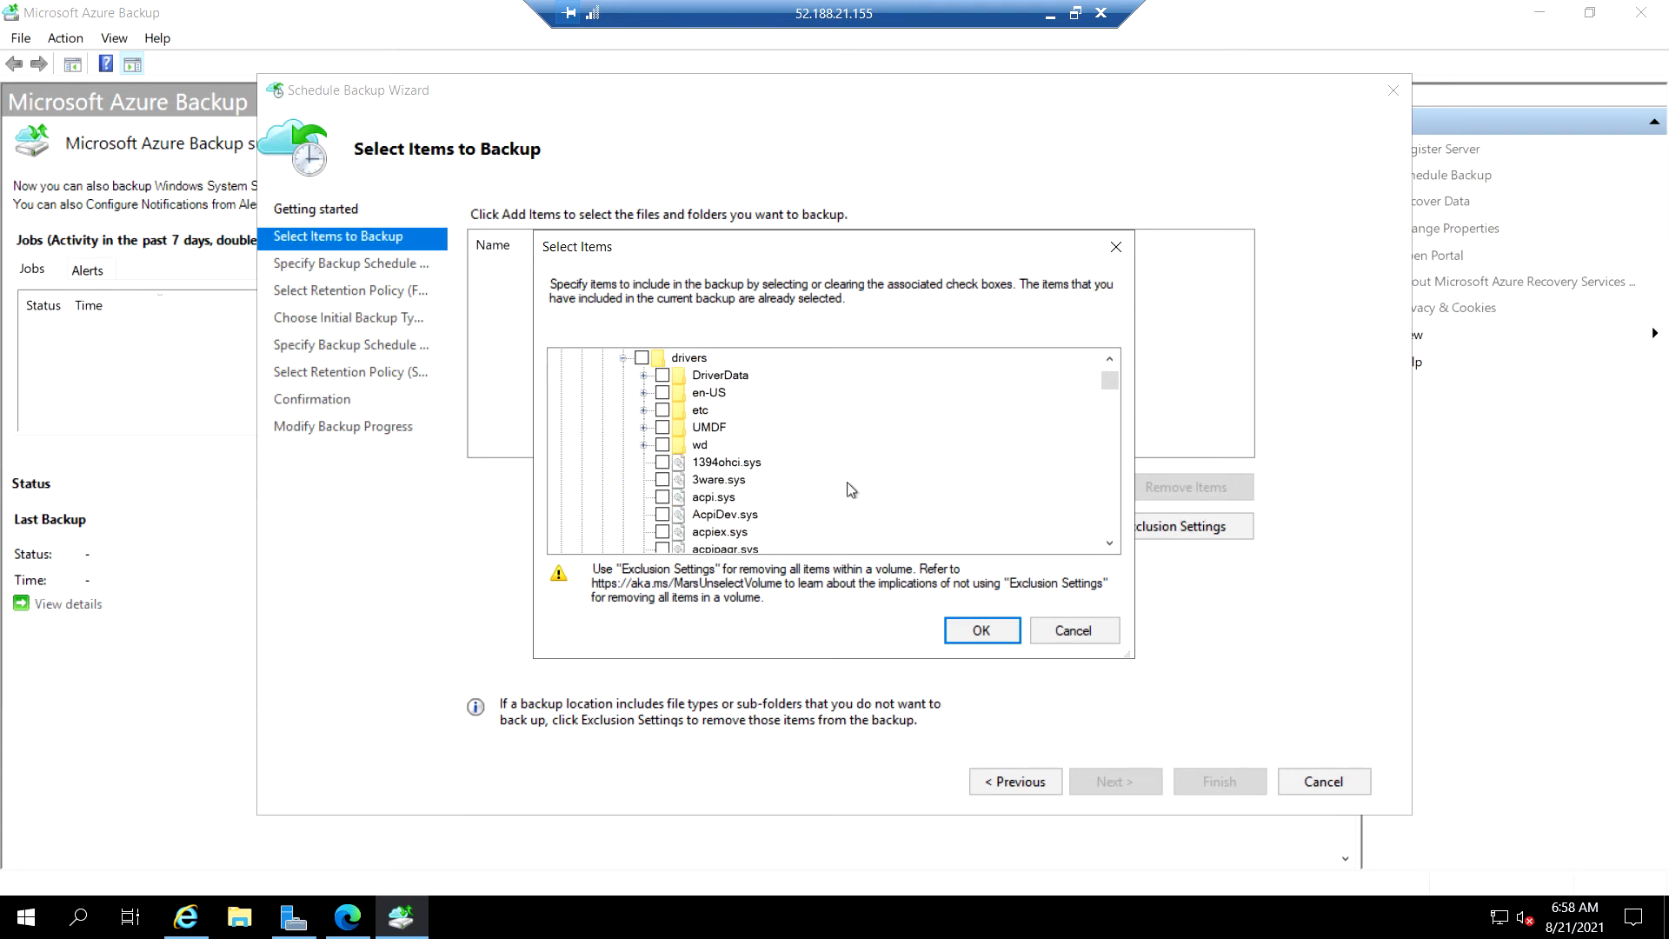
pyautogui.click(644, 410)
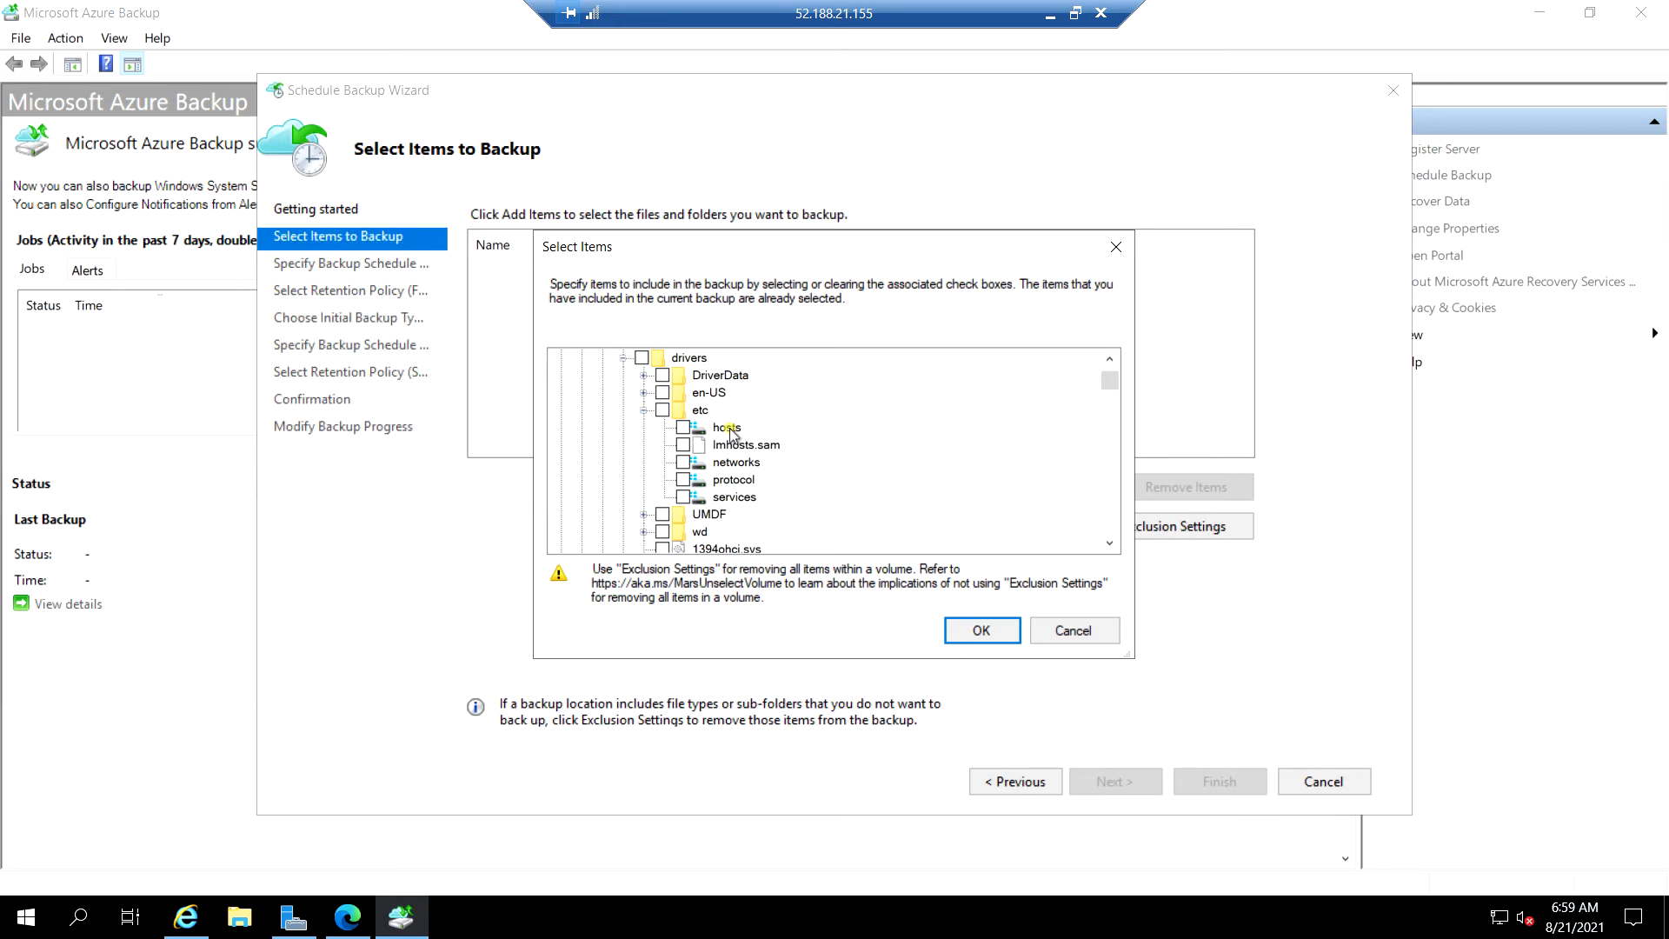
pyautogui.click(728, 428)
pyautogui.click(683, 428)
pyautogui.click(982, 631)
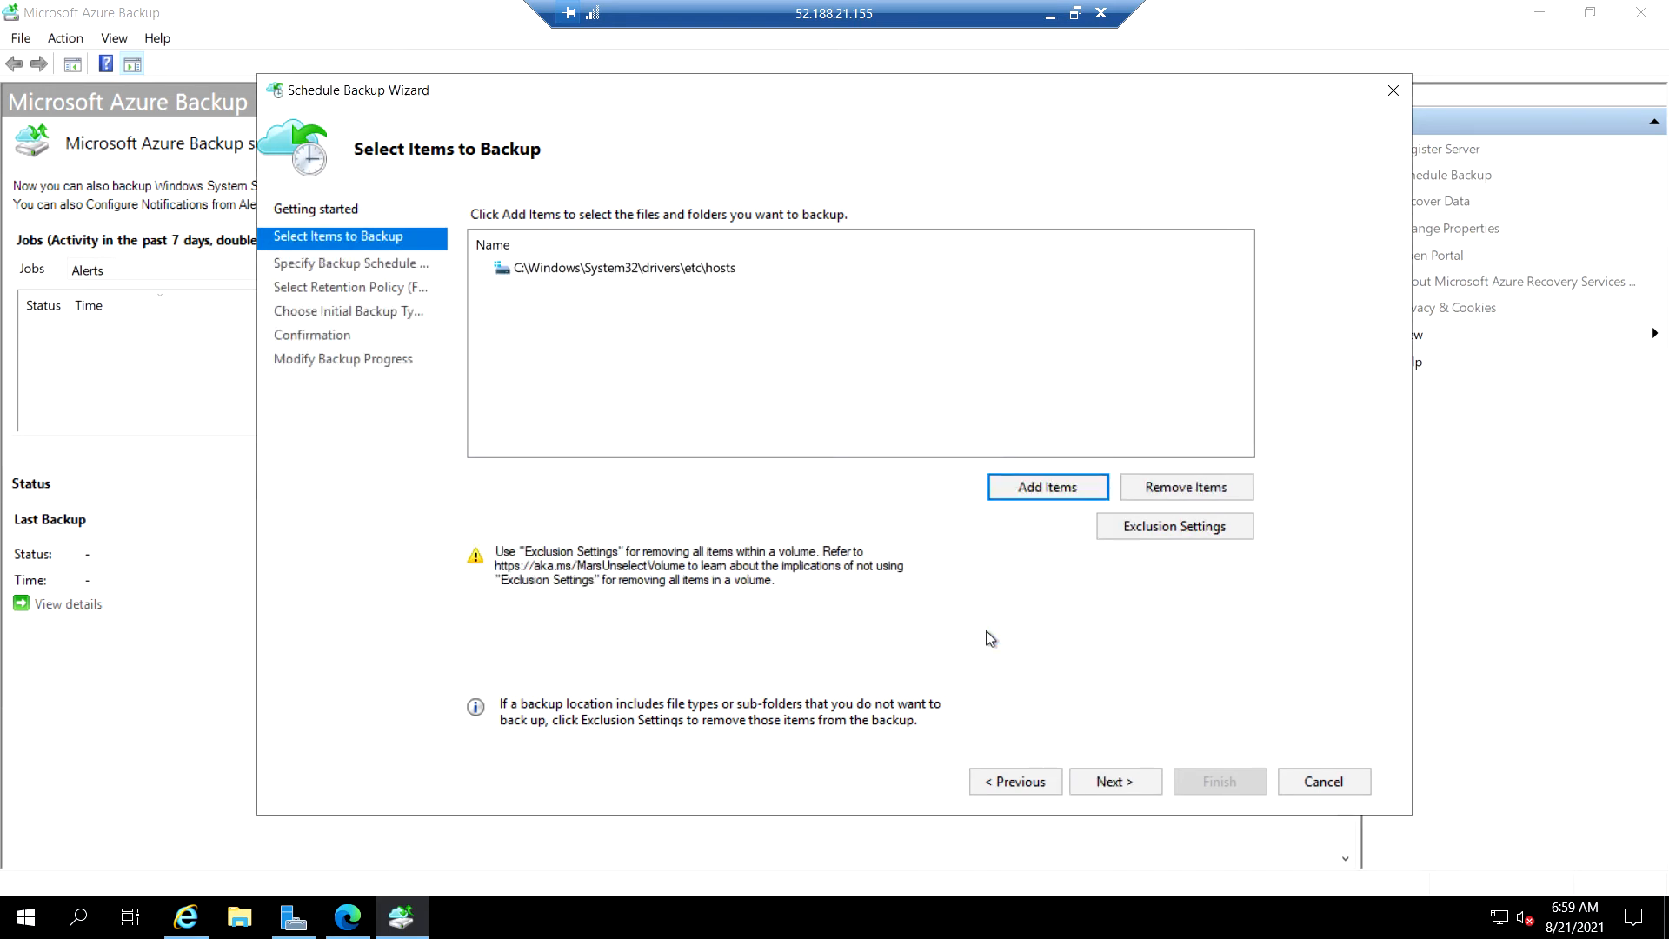
pyautogui.click(1129, 785)
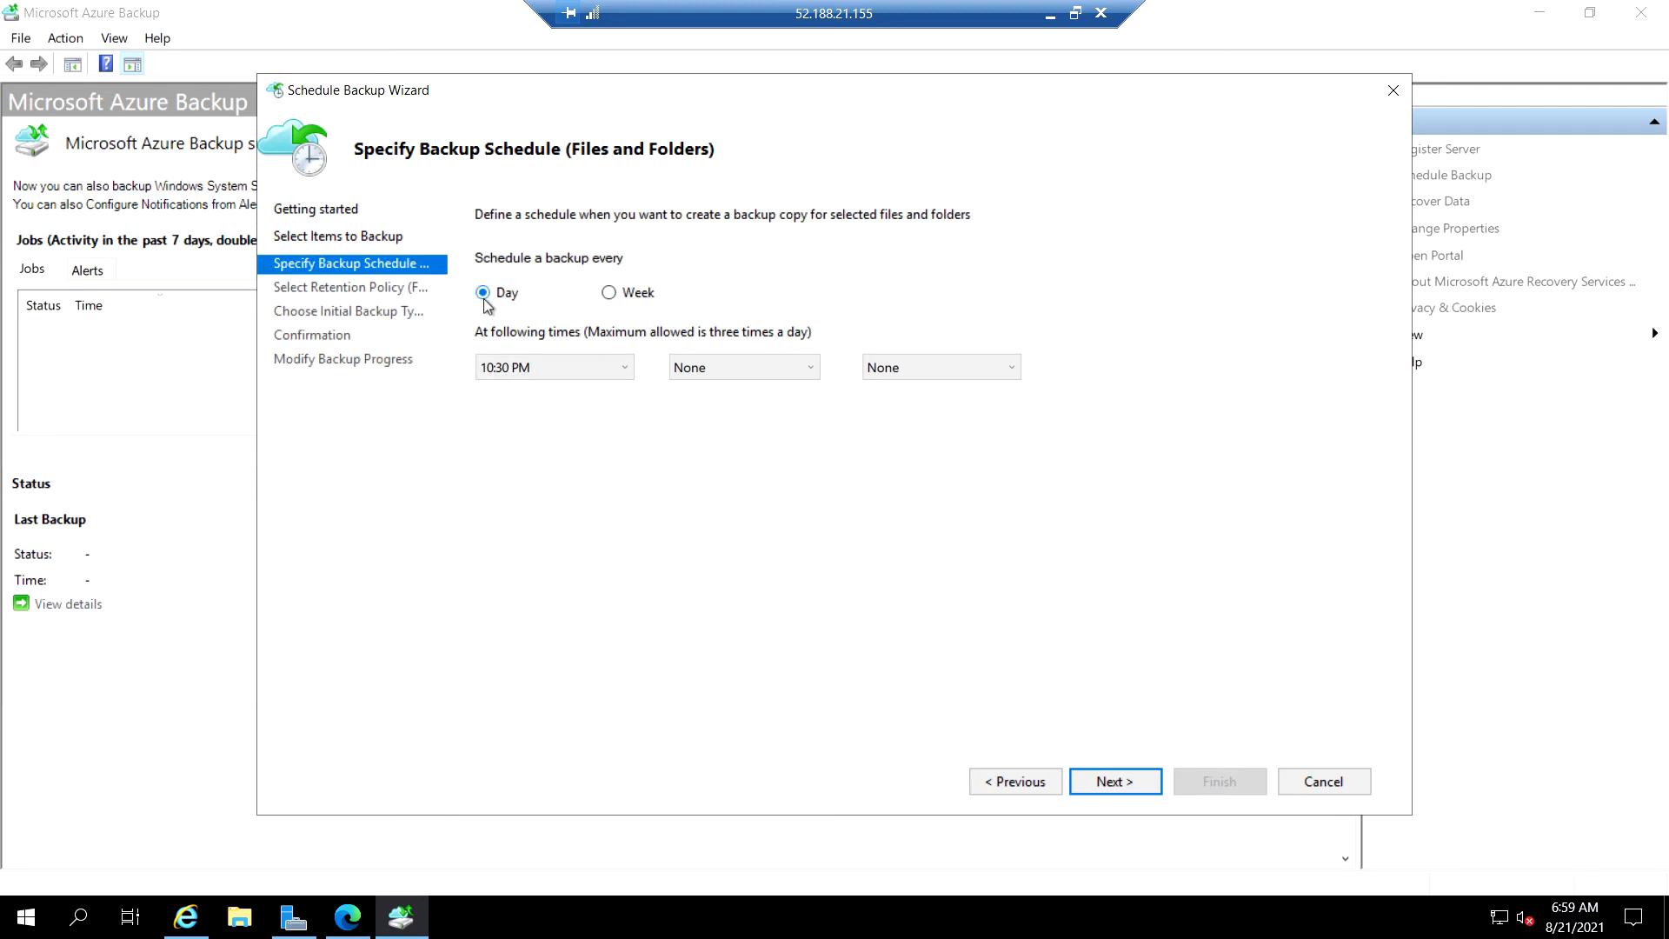
# Schedule the files and folders backup every day at 4:30 AM and continue to the retention policy.
pyautogui.click(578, 367)
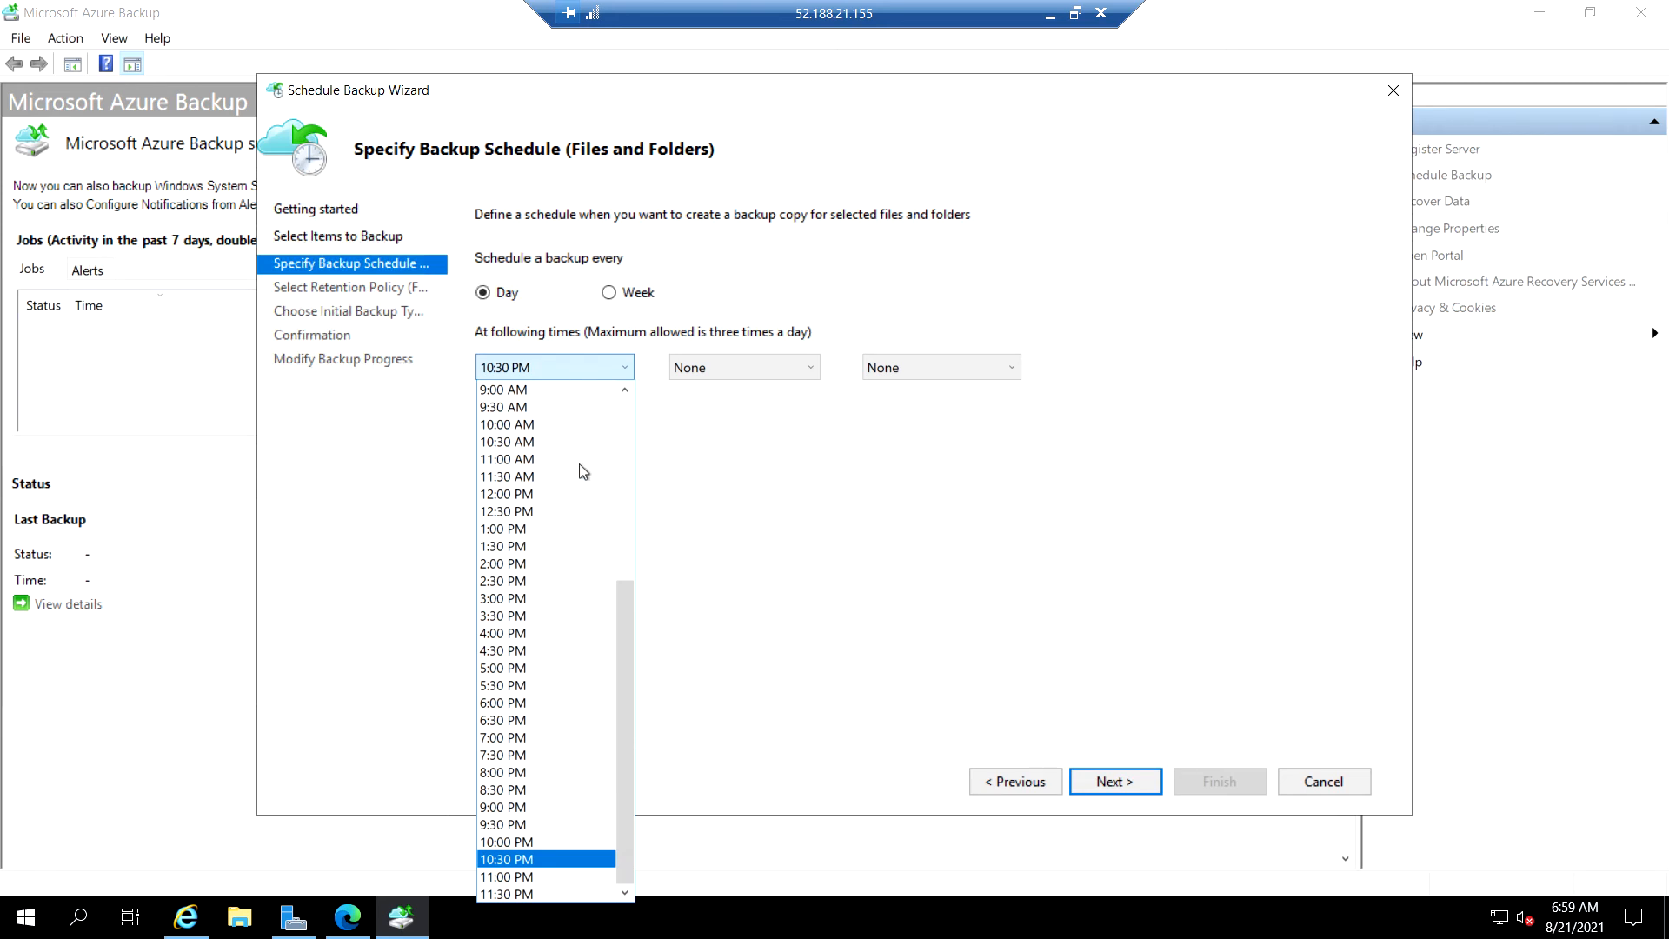
pyautogui.scroll(2, 574, 519)
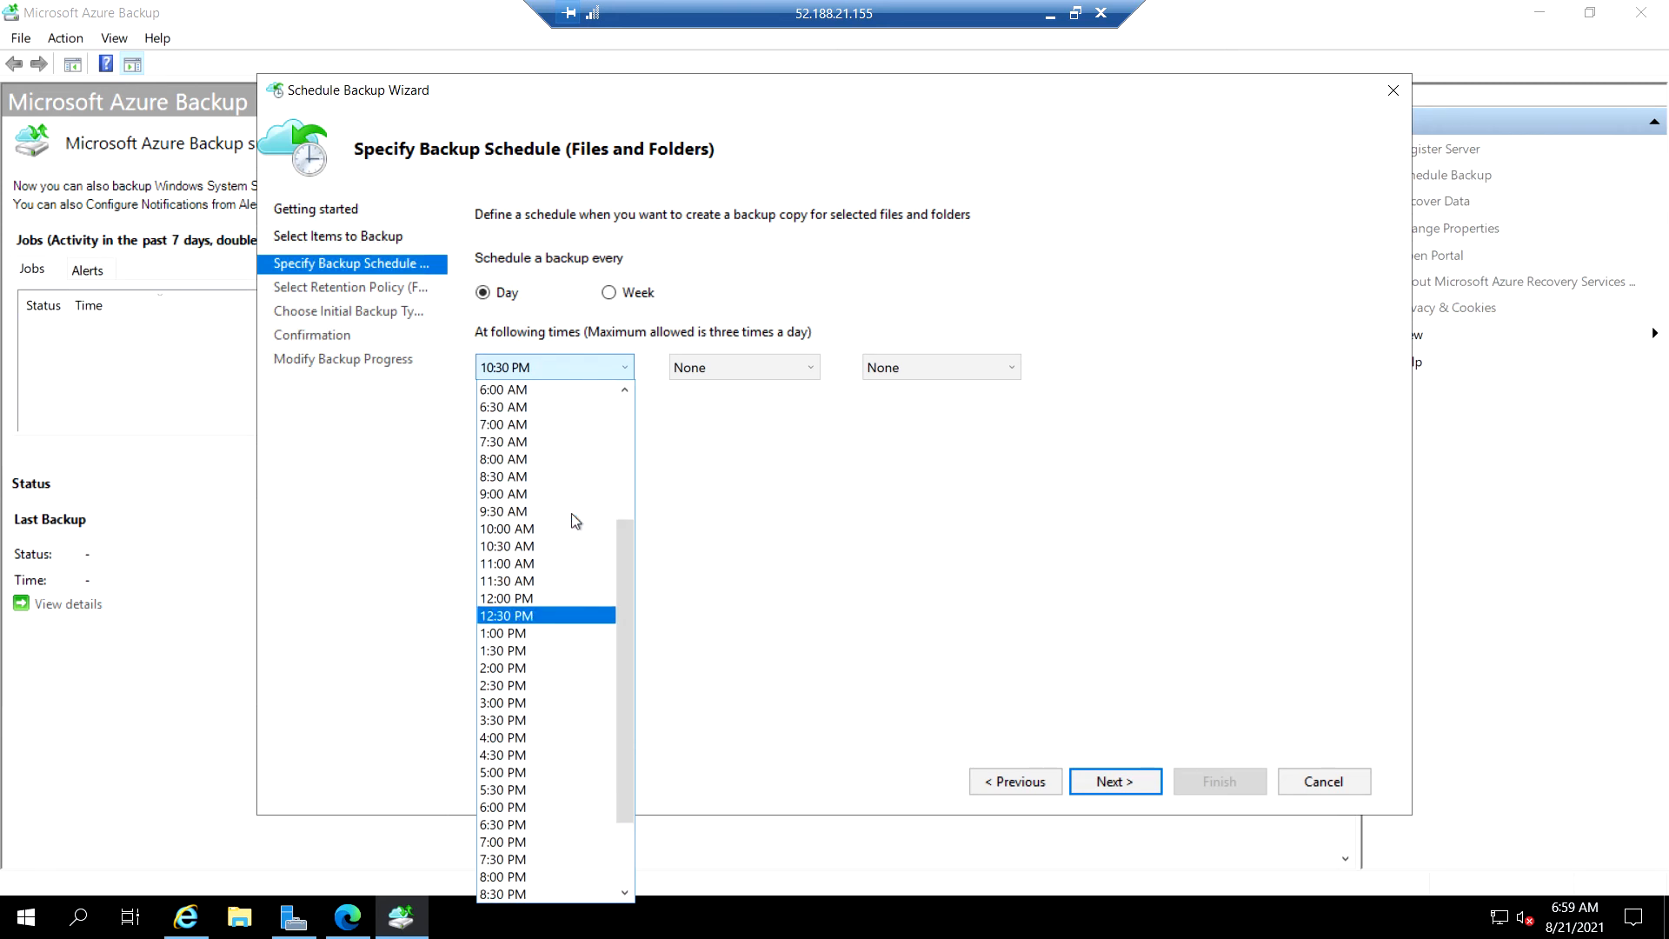
pyautogui.scroll(2, 538, 439)
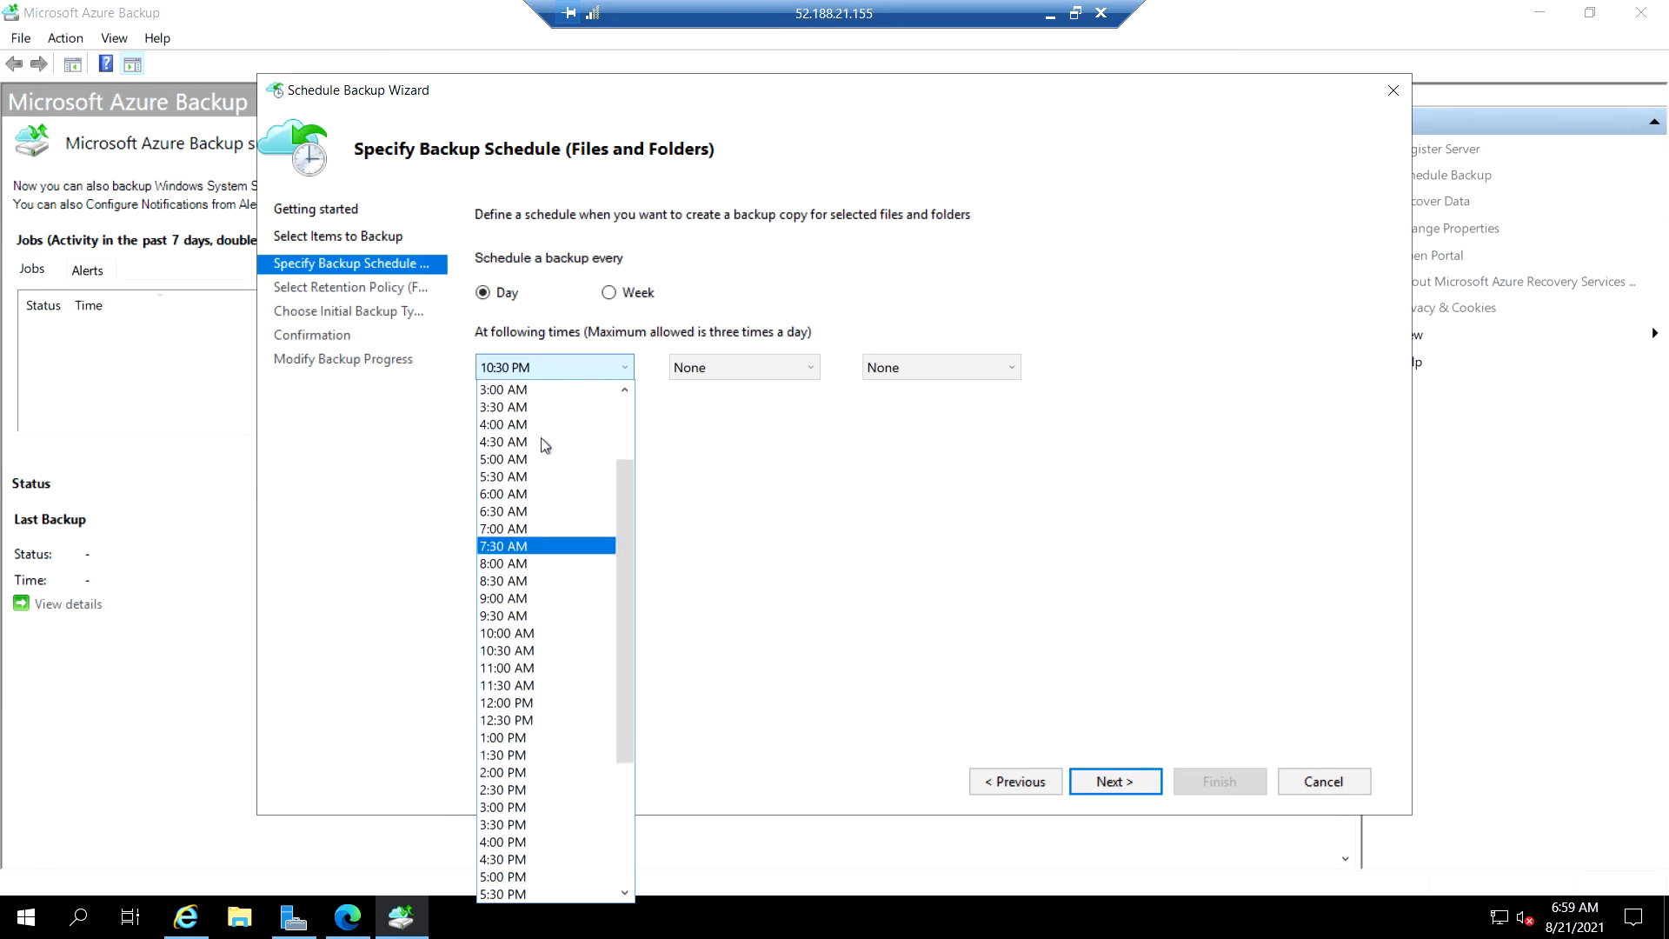
pyautogui.click(526, 443)
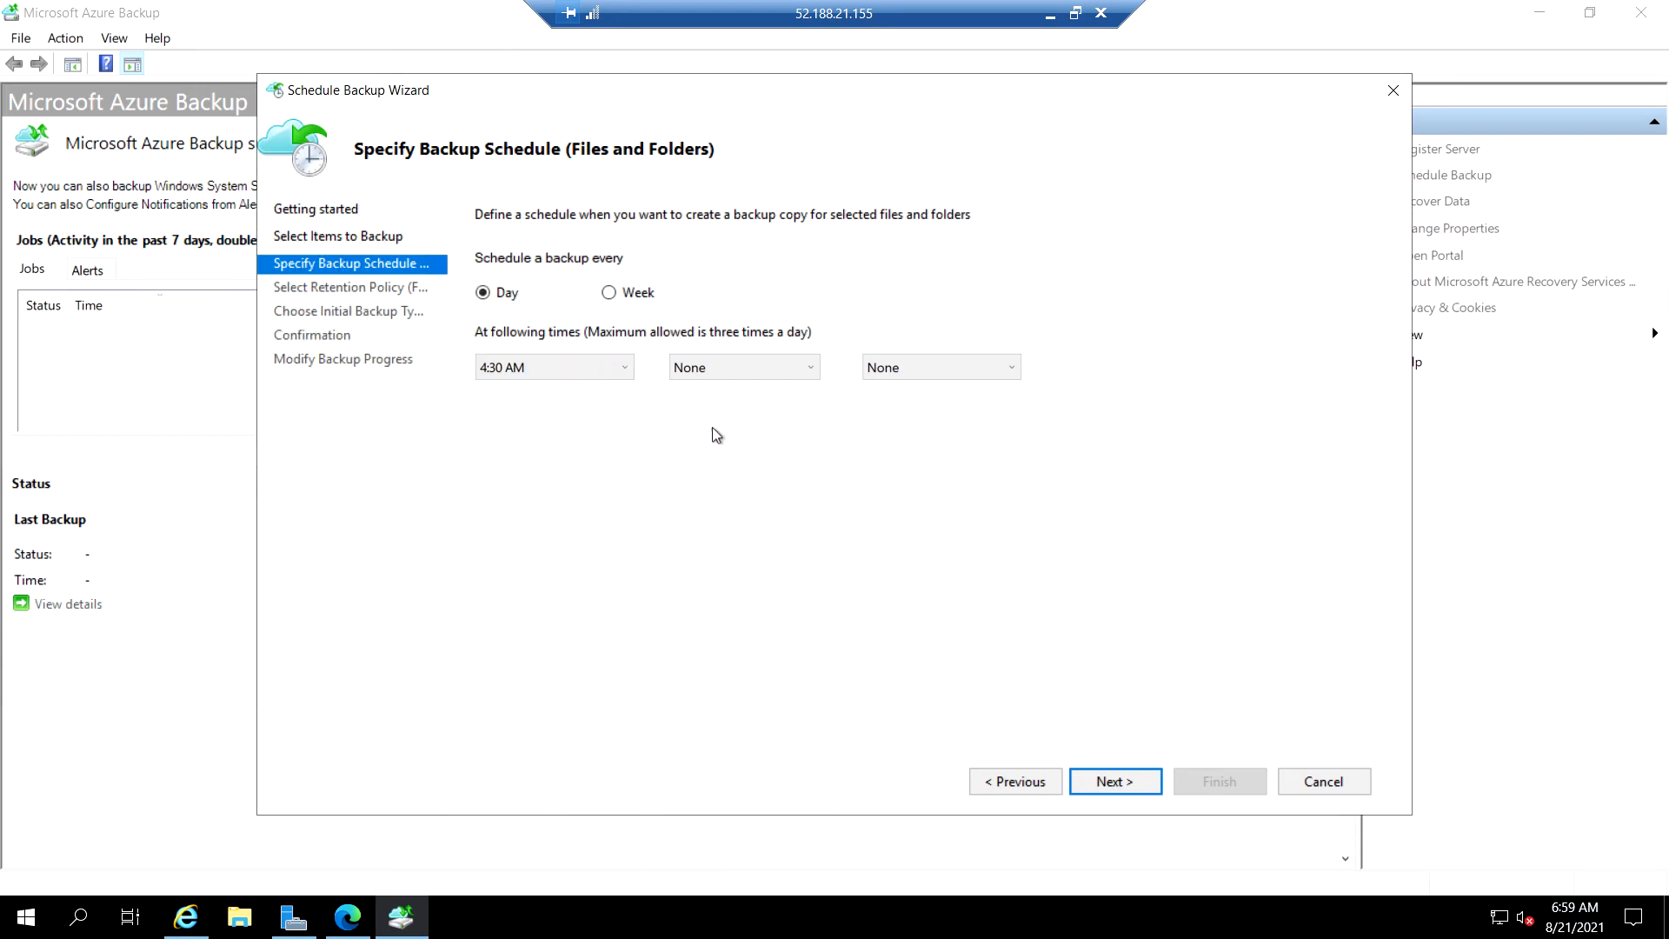
pyautogui.click(1122, 790)
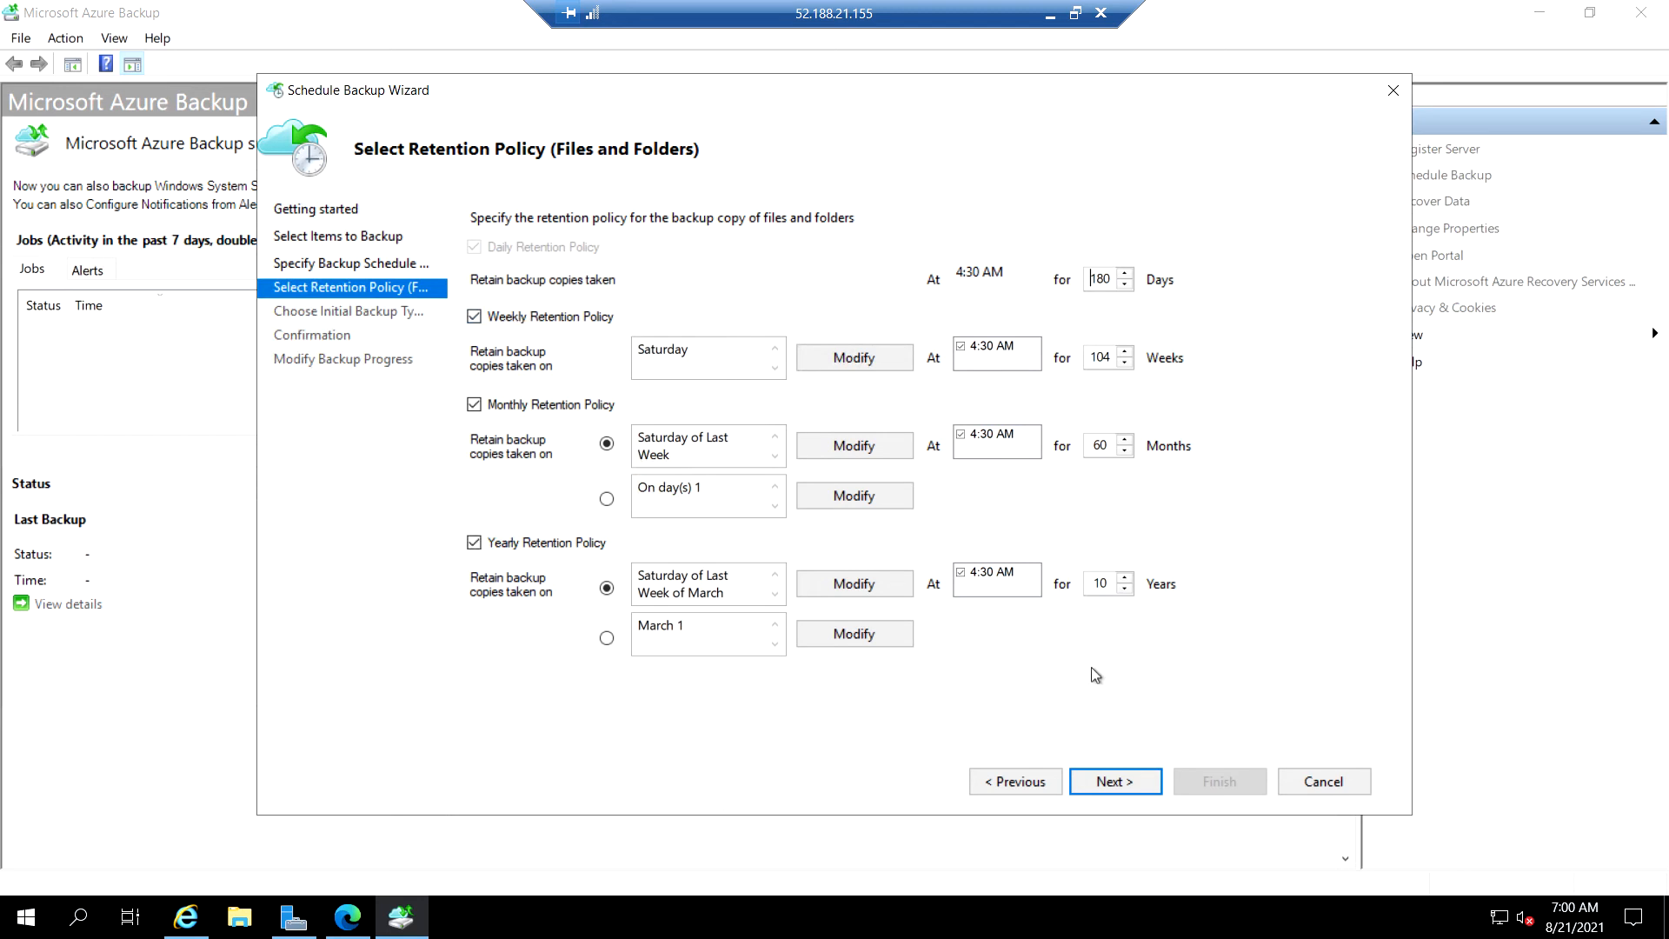
# Accept the default retention policy, keep the initial backup transfer over the network, and finish creating the backup schedule.
pyautogui.click(1127, 785)
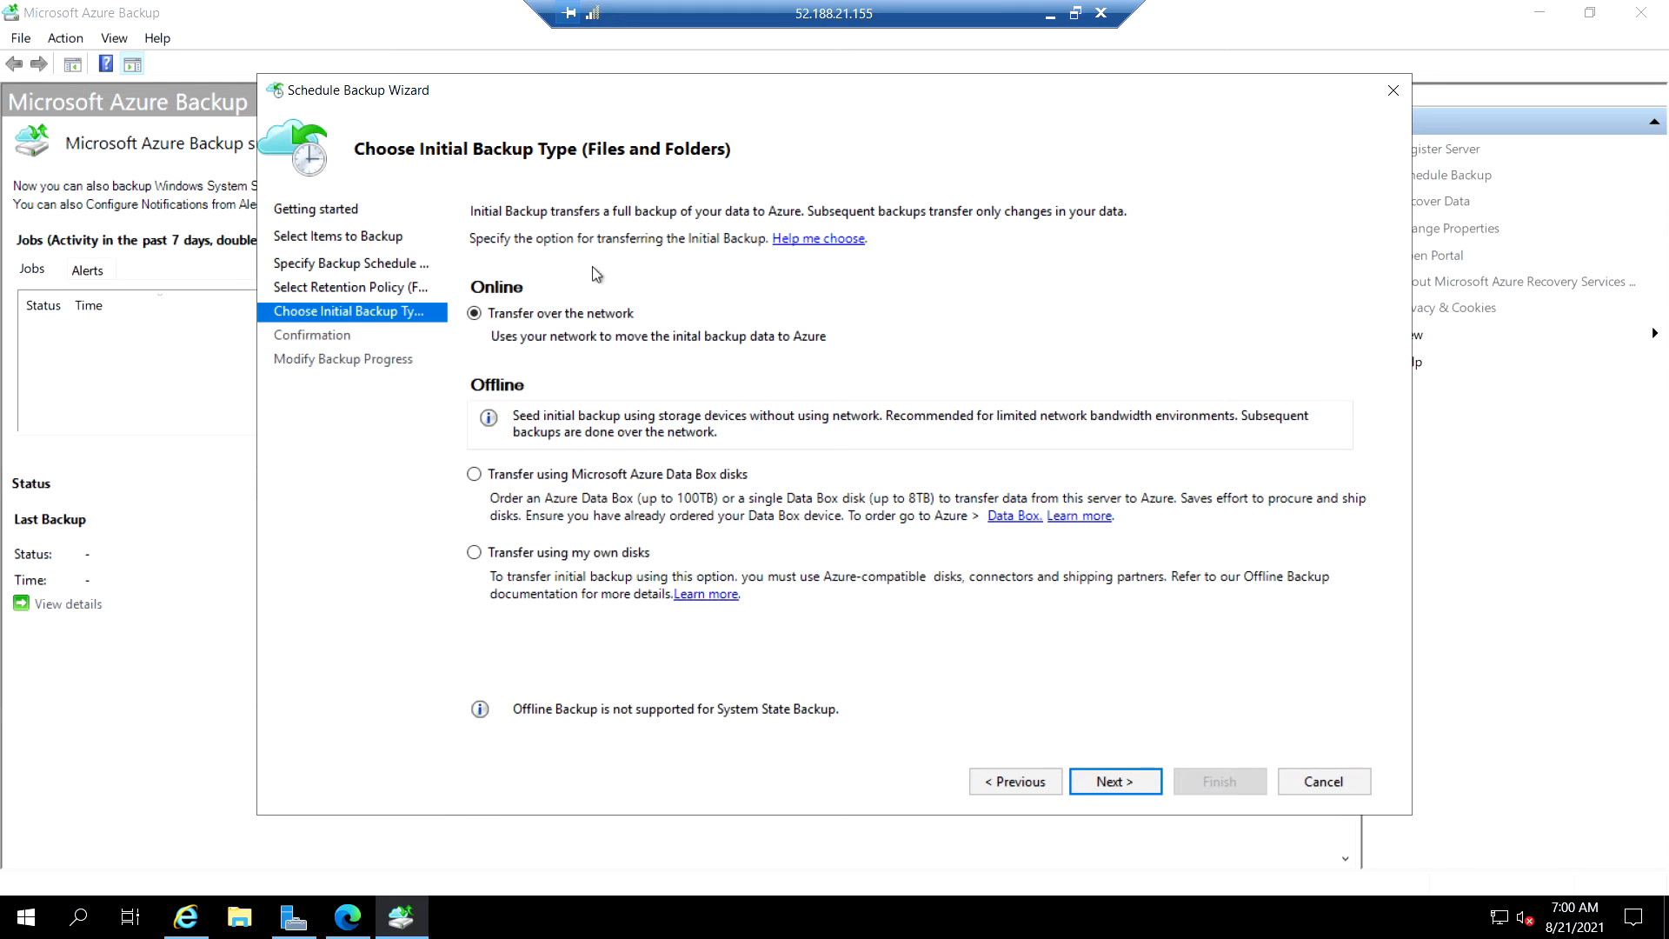
pyautogui.click(1129, 781)
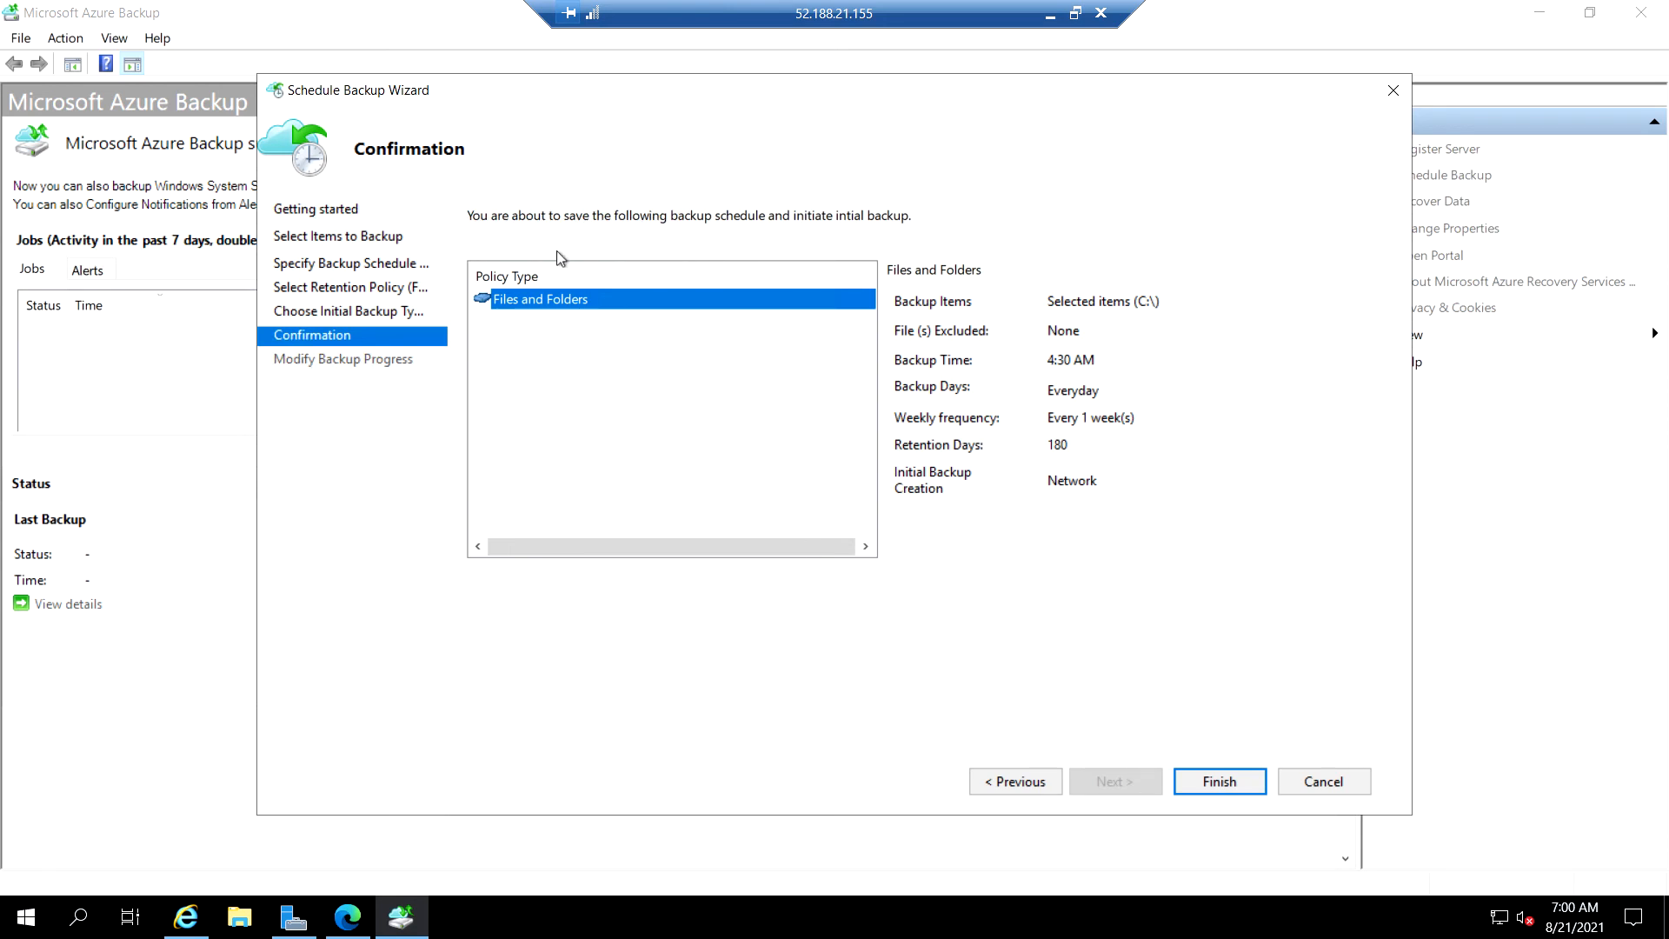
pyautogui.click(1225, 782)
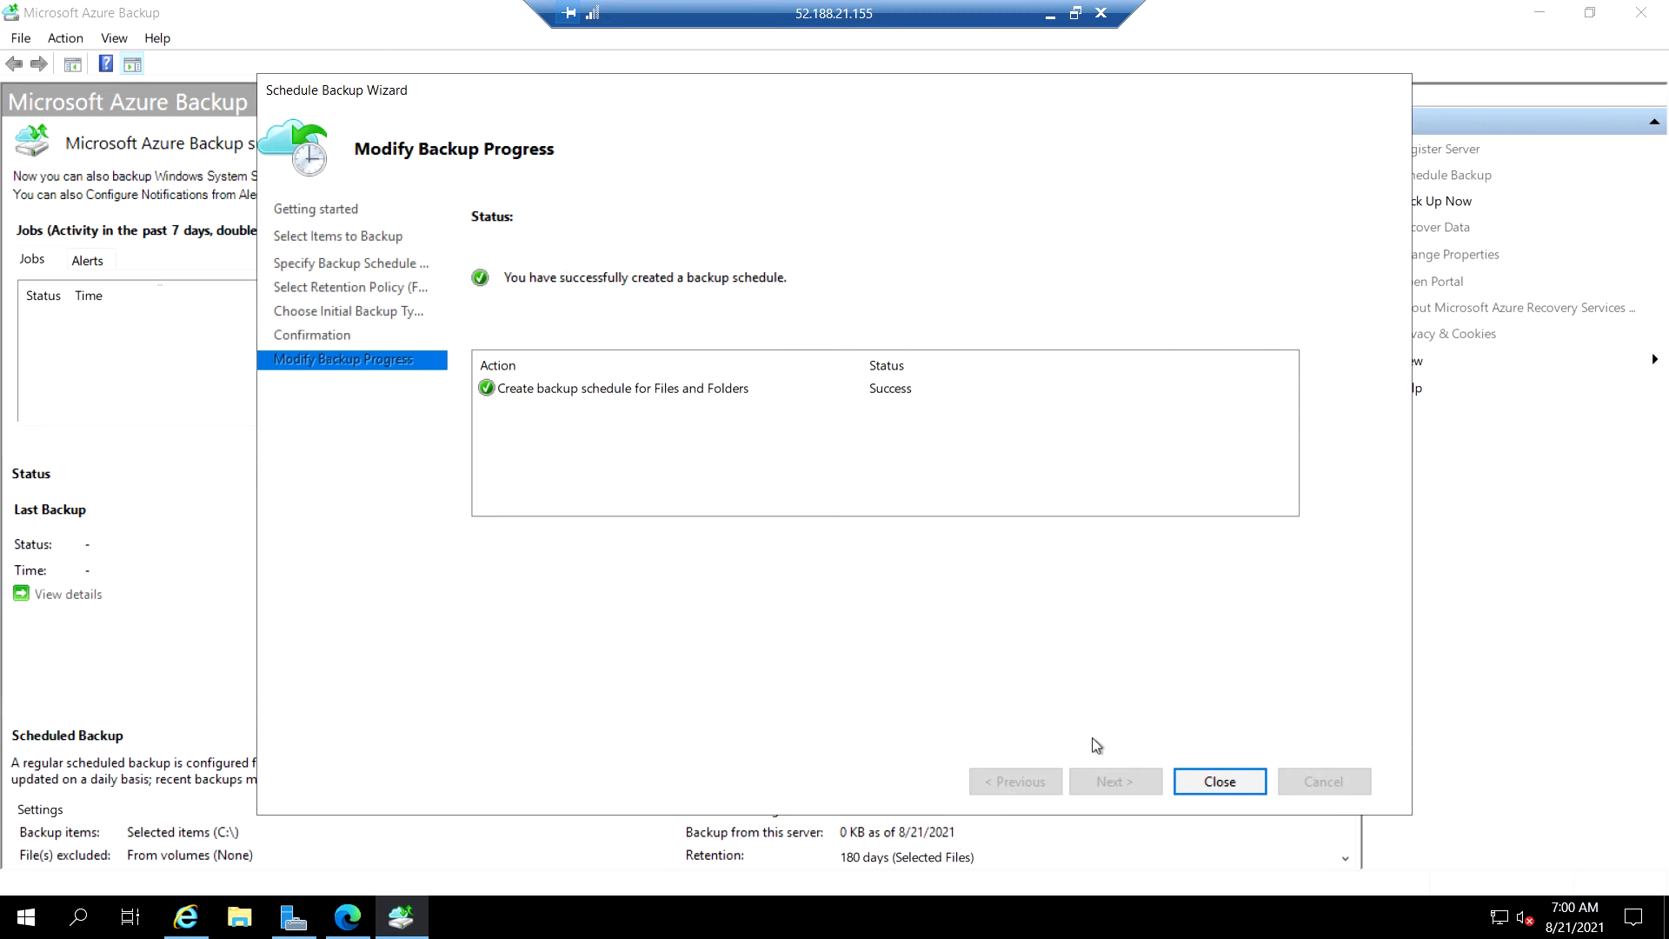
pyautogui.click(1220, 781)
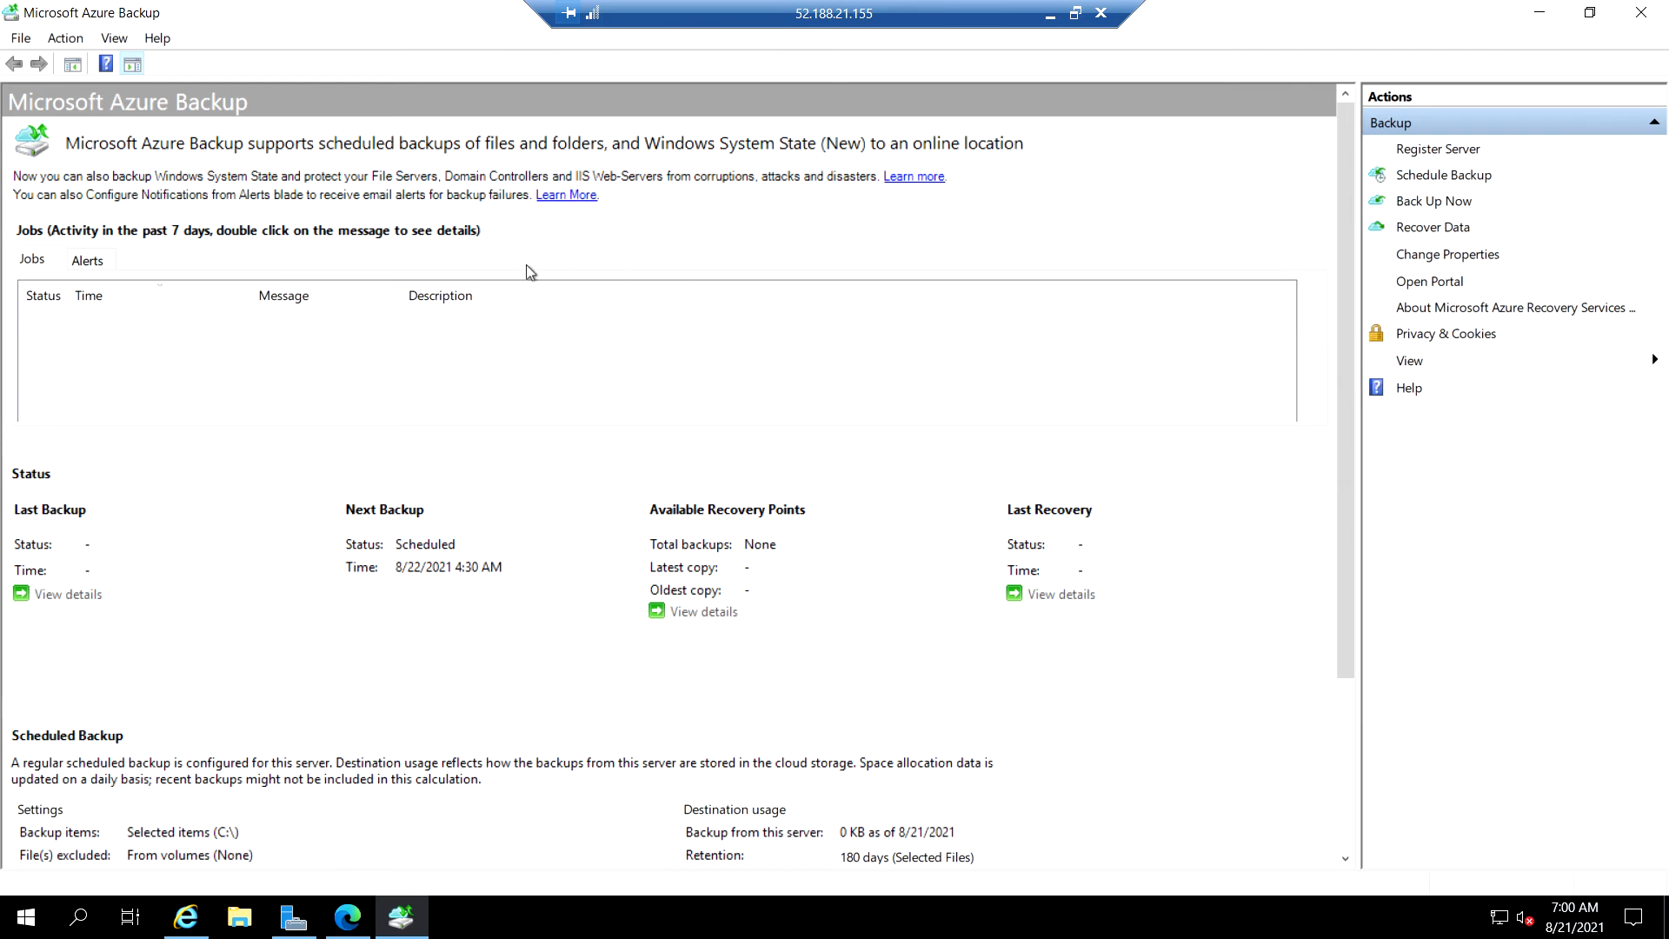
# Run an immediate backup of Files and Folders retained till 9/20/2021, and close the wizard once it has run.
pyautogui.scroll(-5, 658, 440)
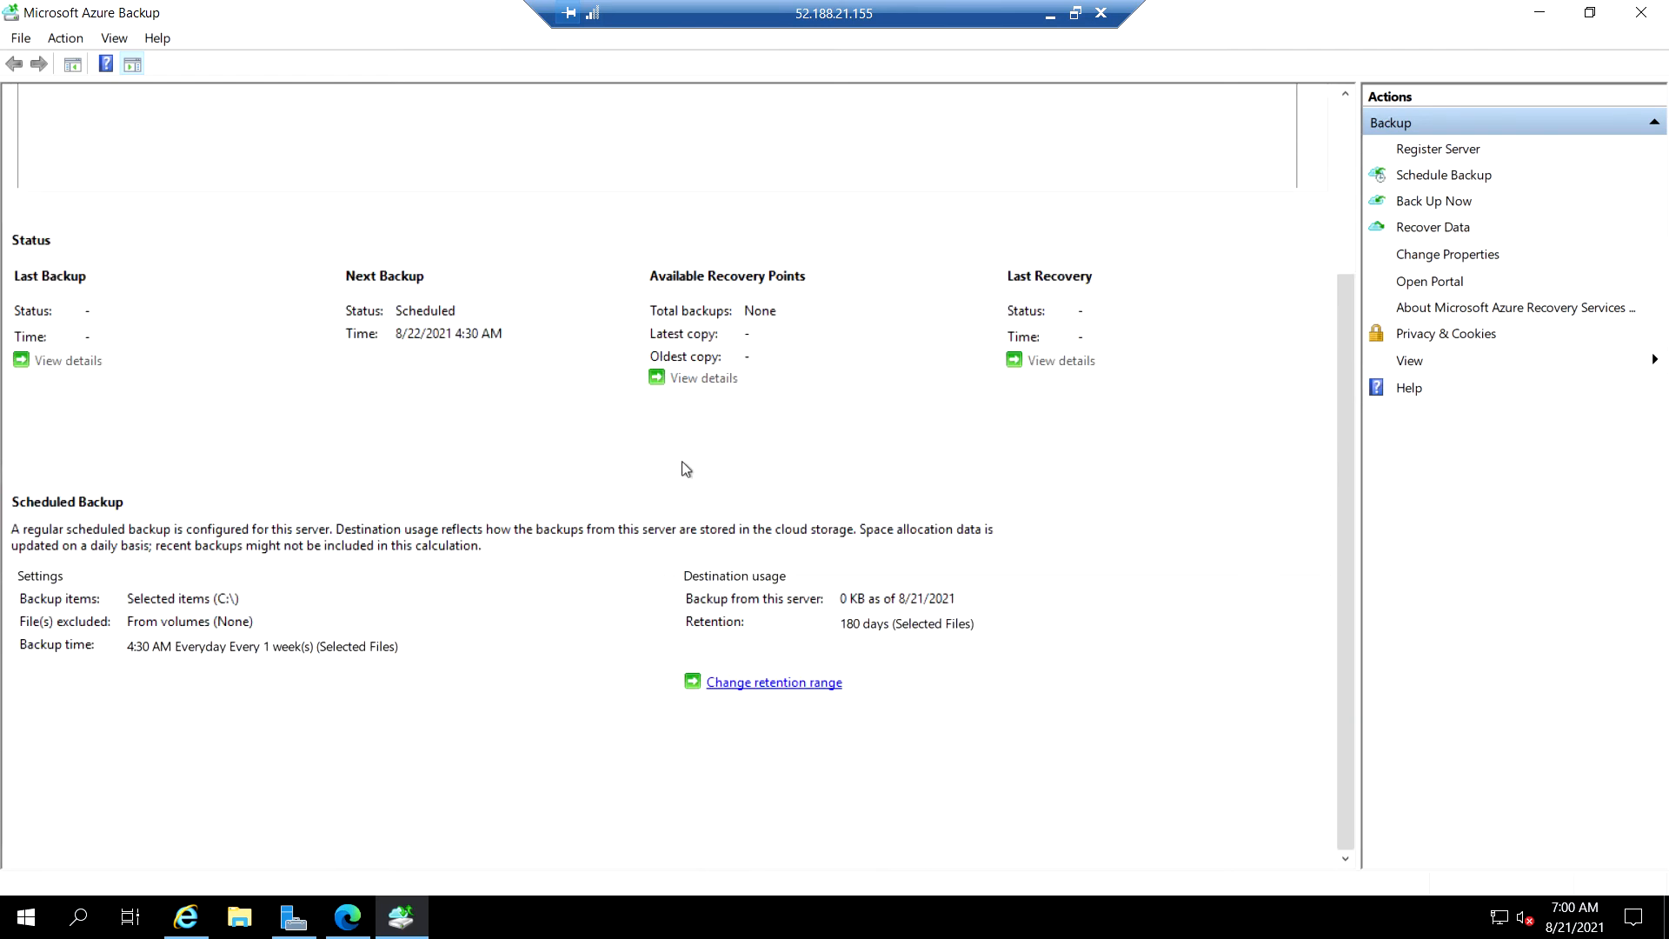
pyautogui.scroll(5, 951, 604)
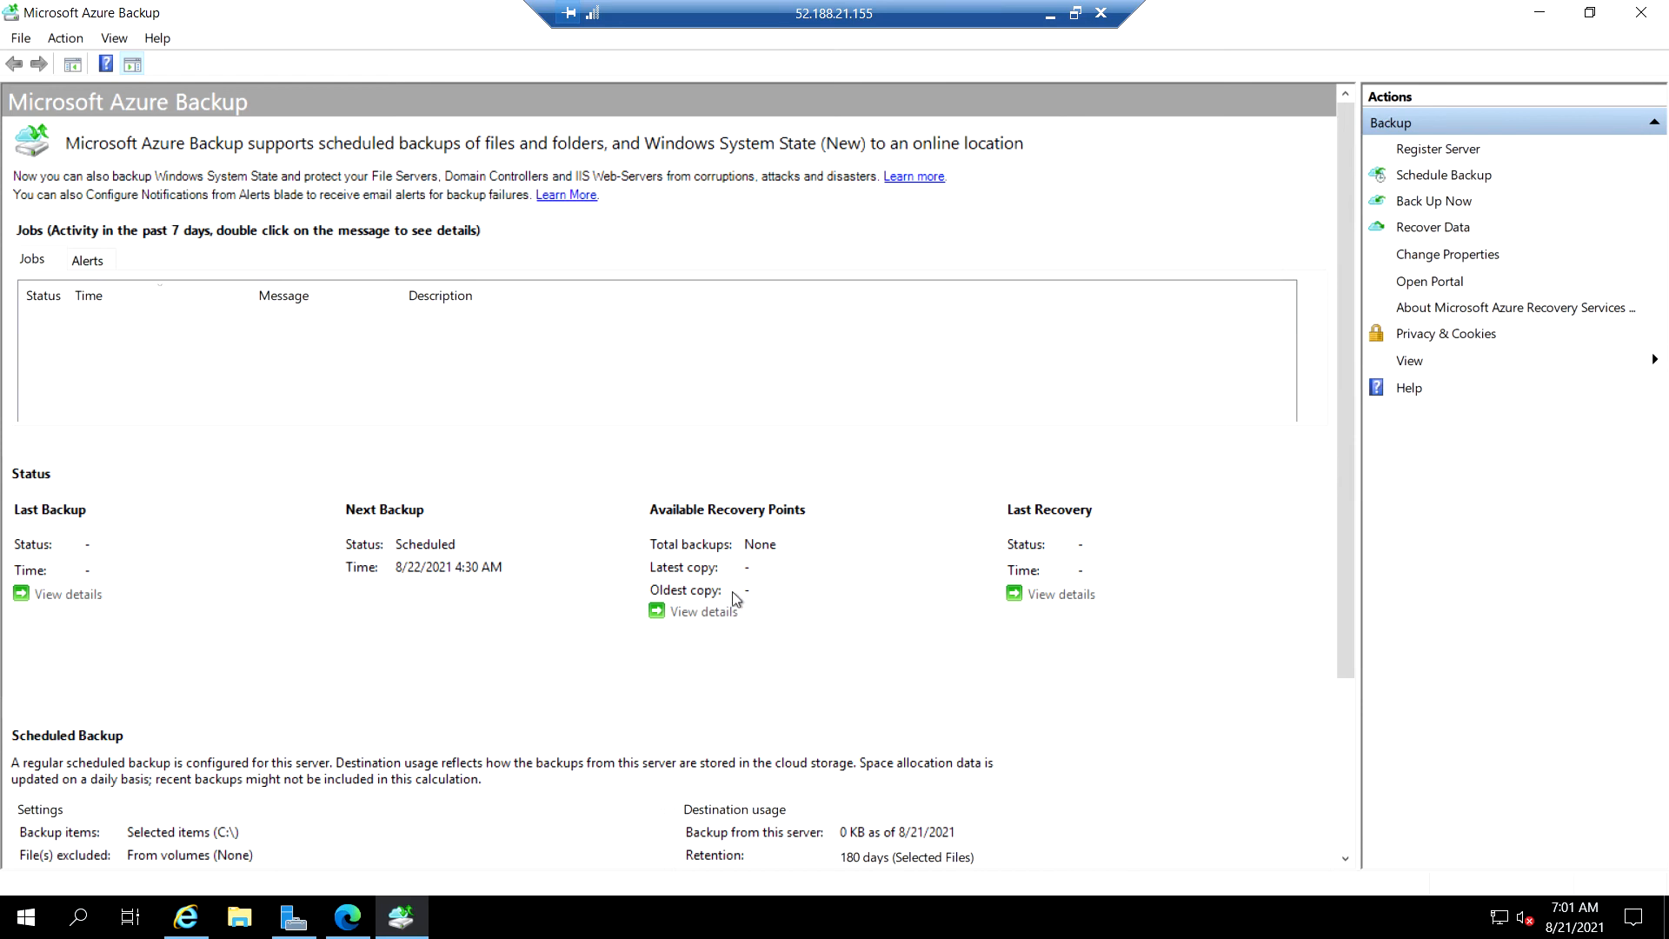
pyautogui.click(60, 39)
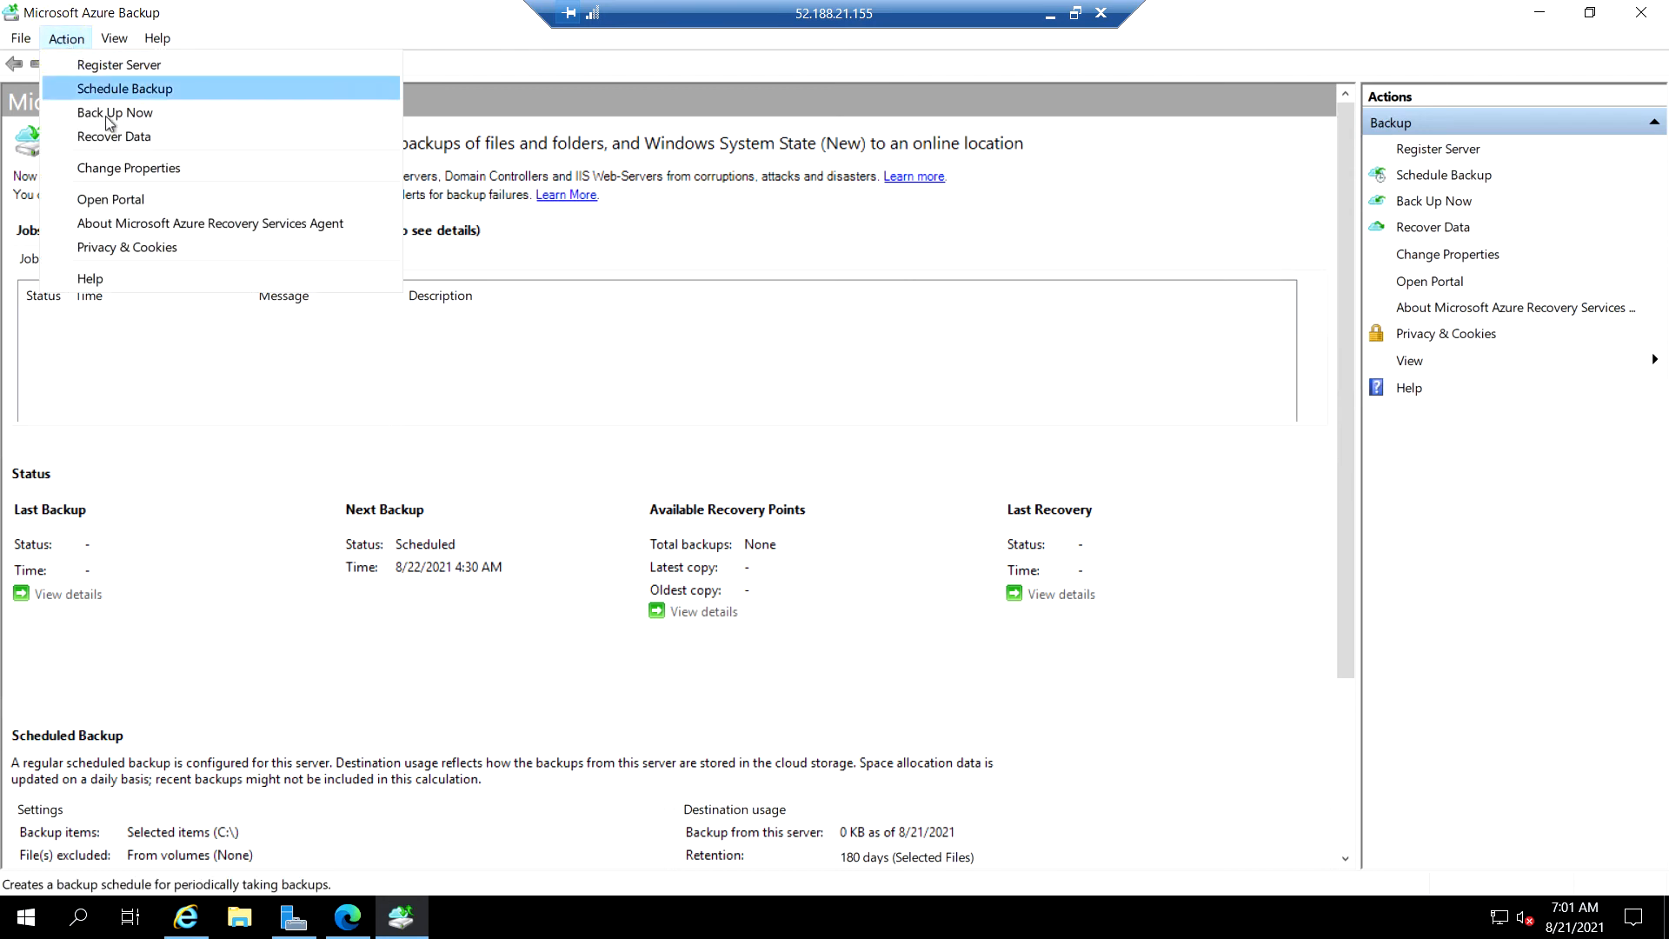
pyautogui.click(148, 114)
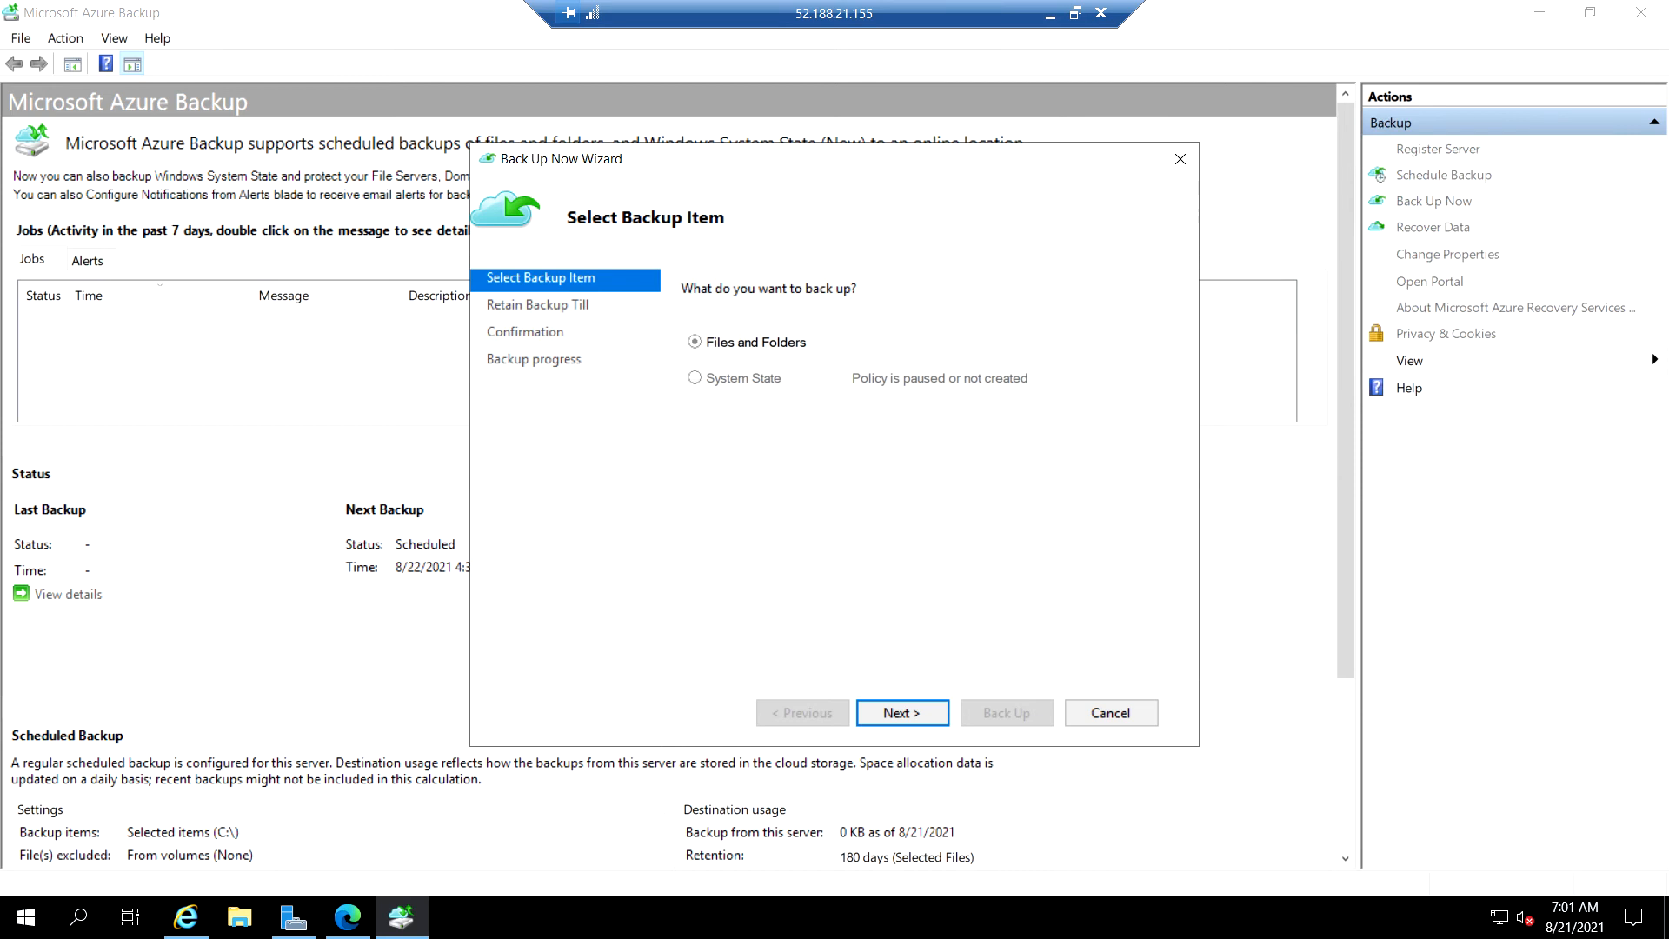
pyautogui.click(901, 712)
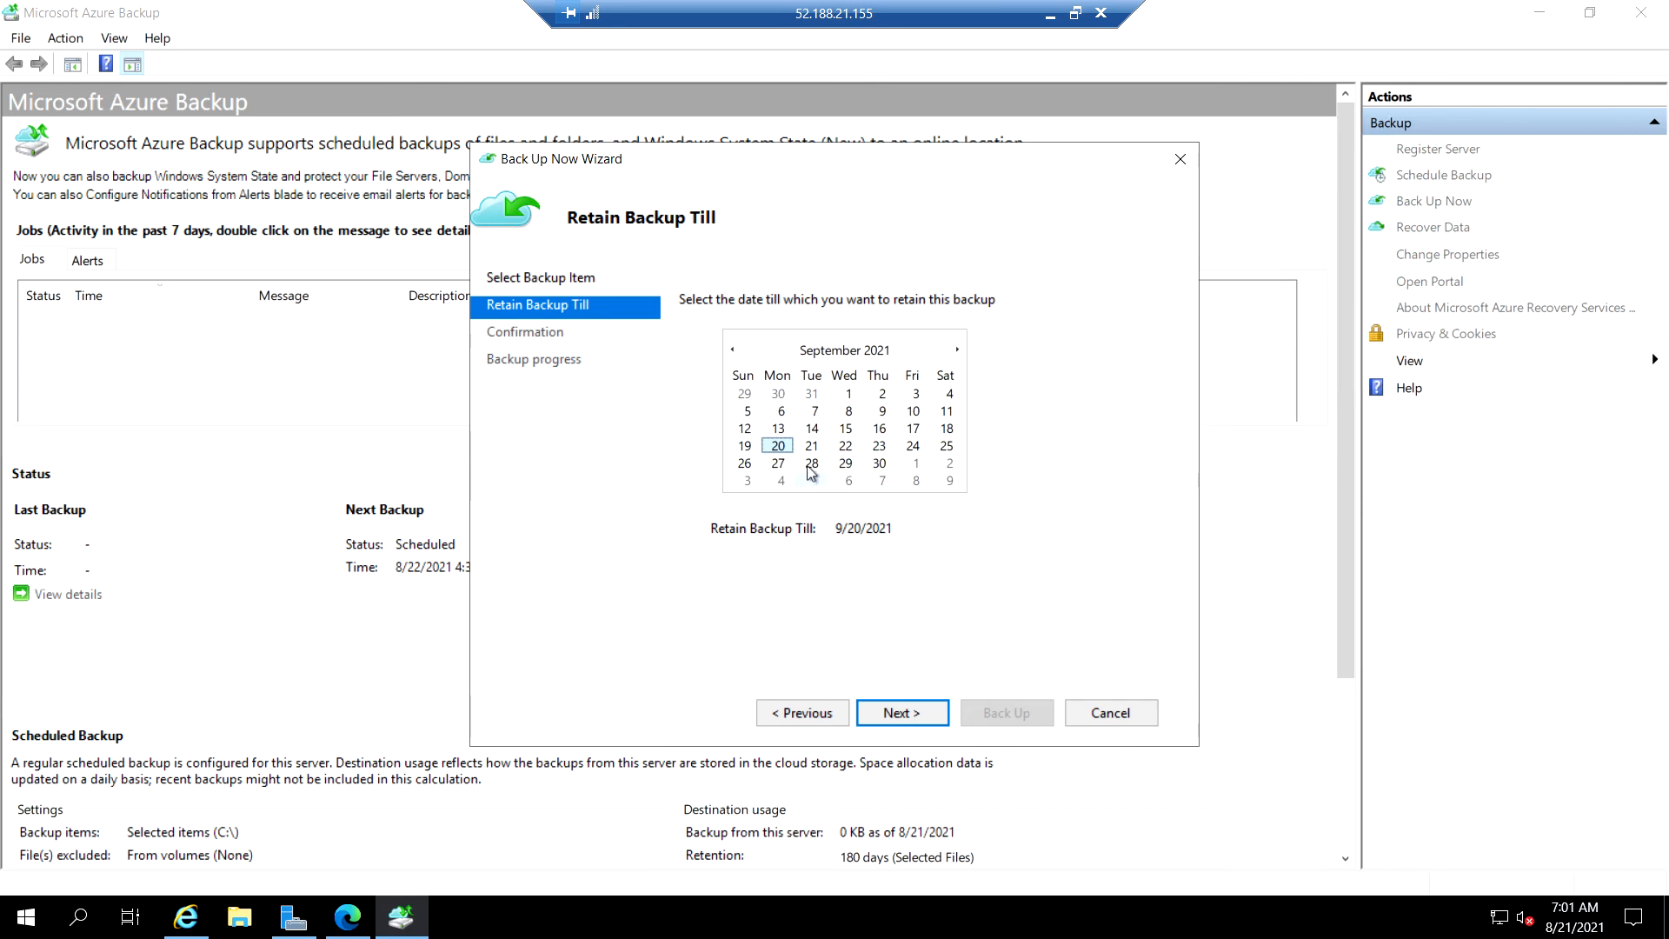
pyautogui.click(928, 713)
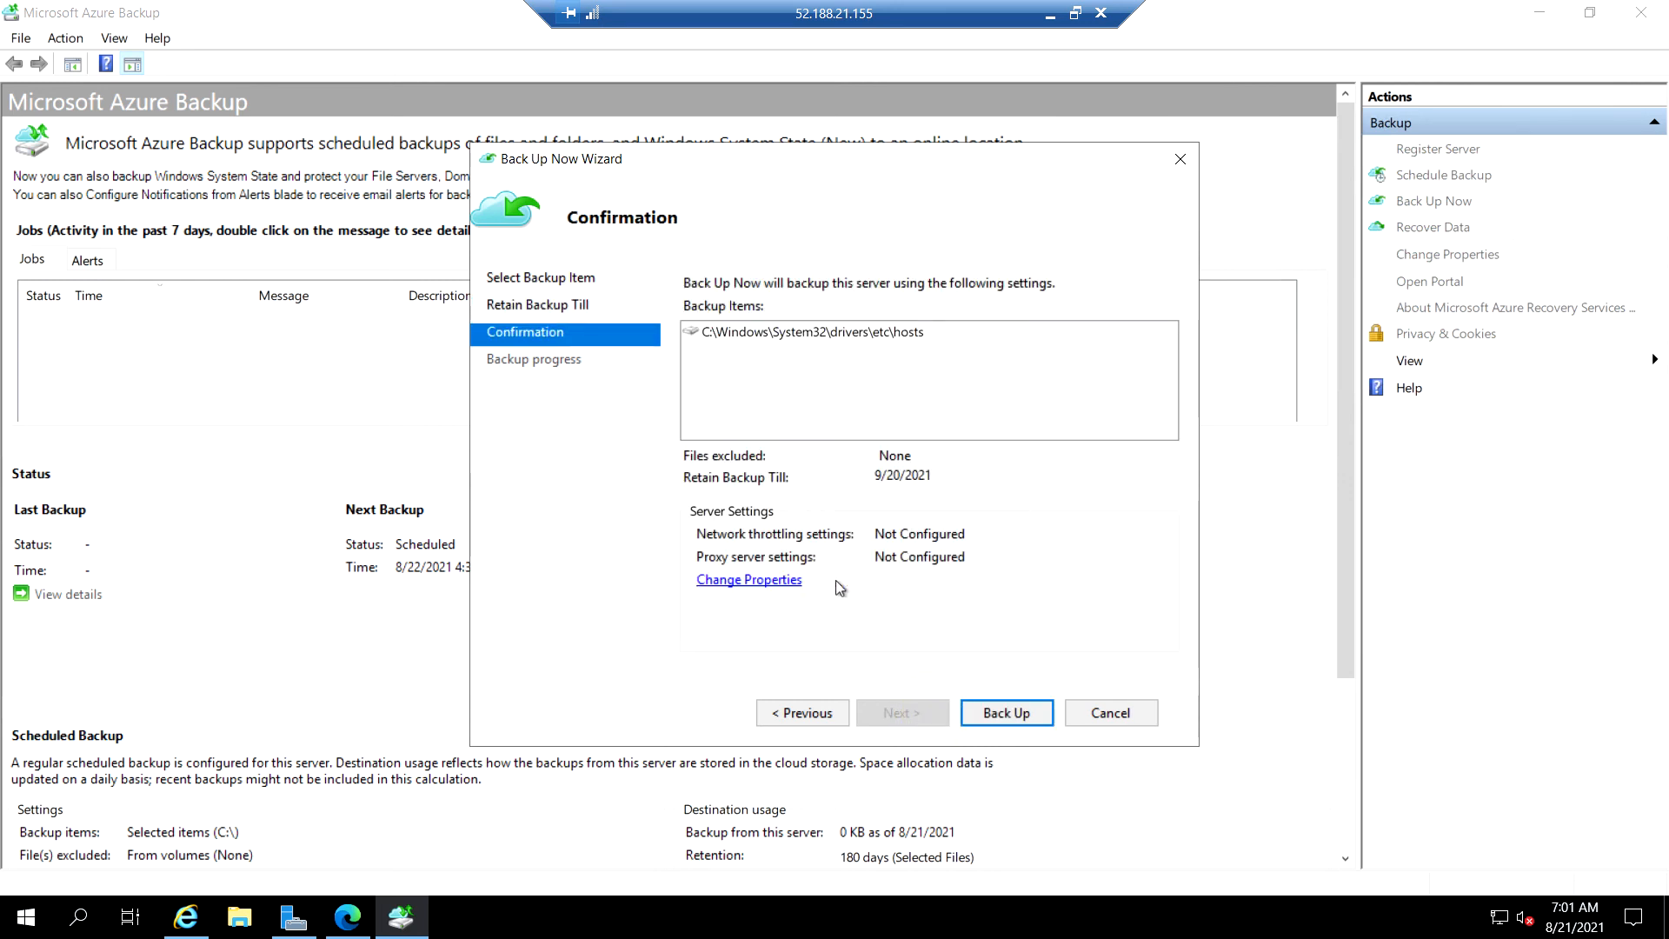
pyautogui.click(1011, 716)
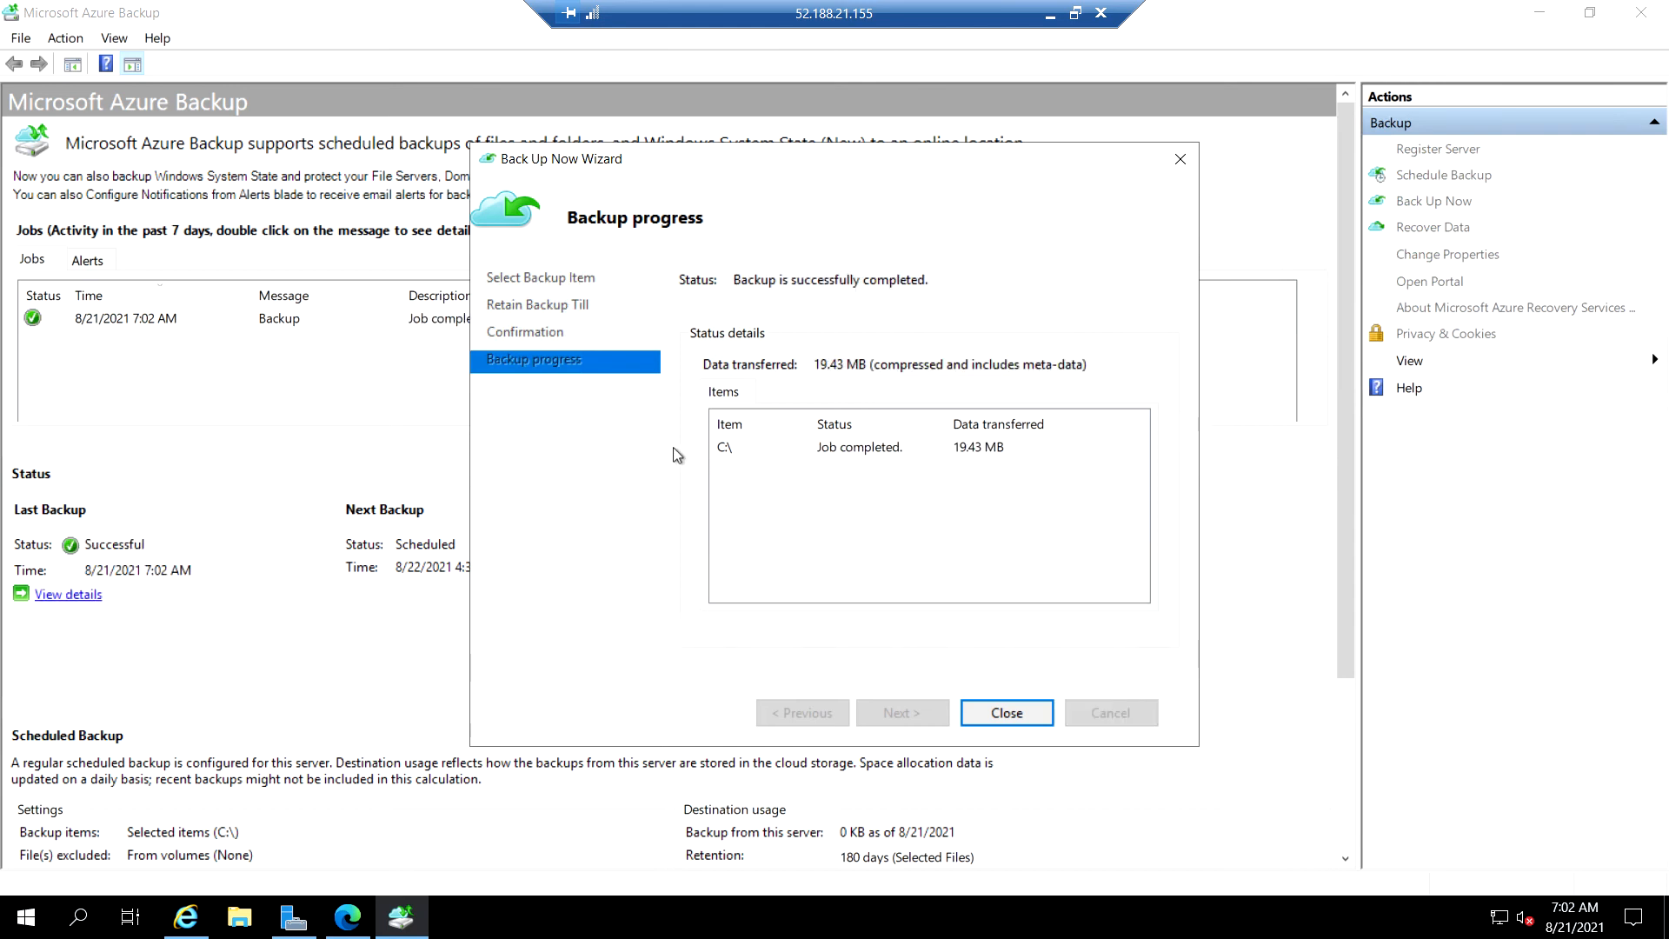
pyautogui.click(1004, 716)
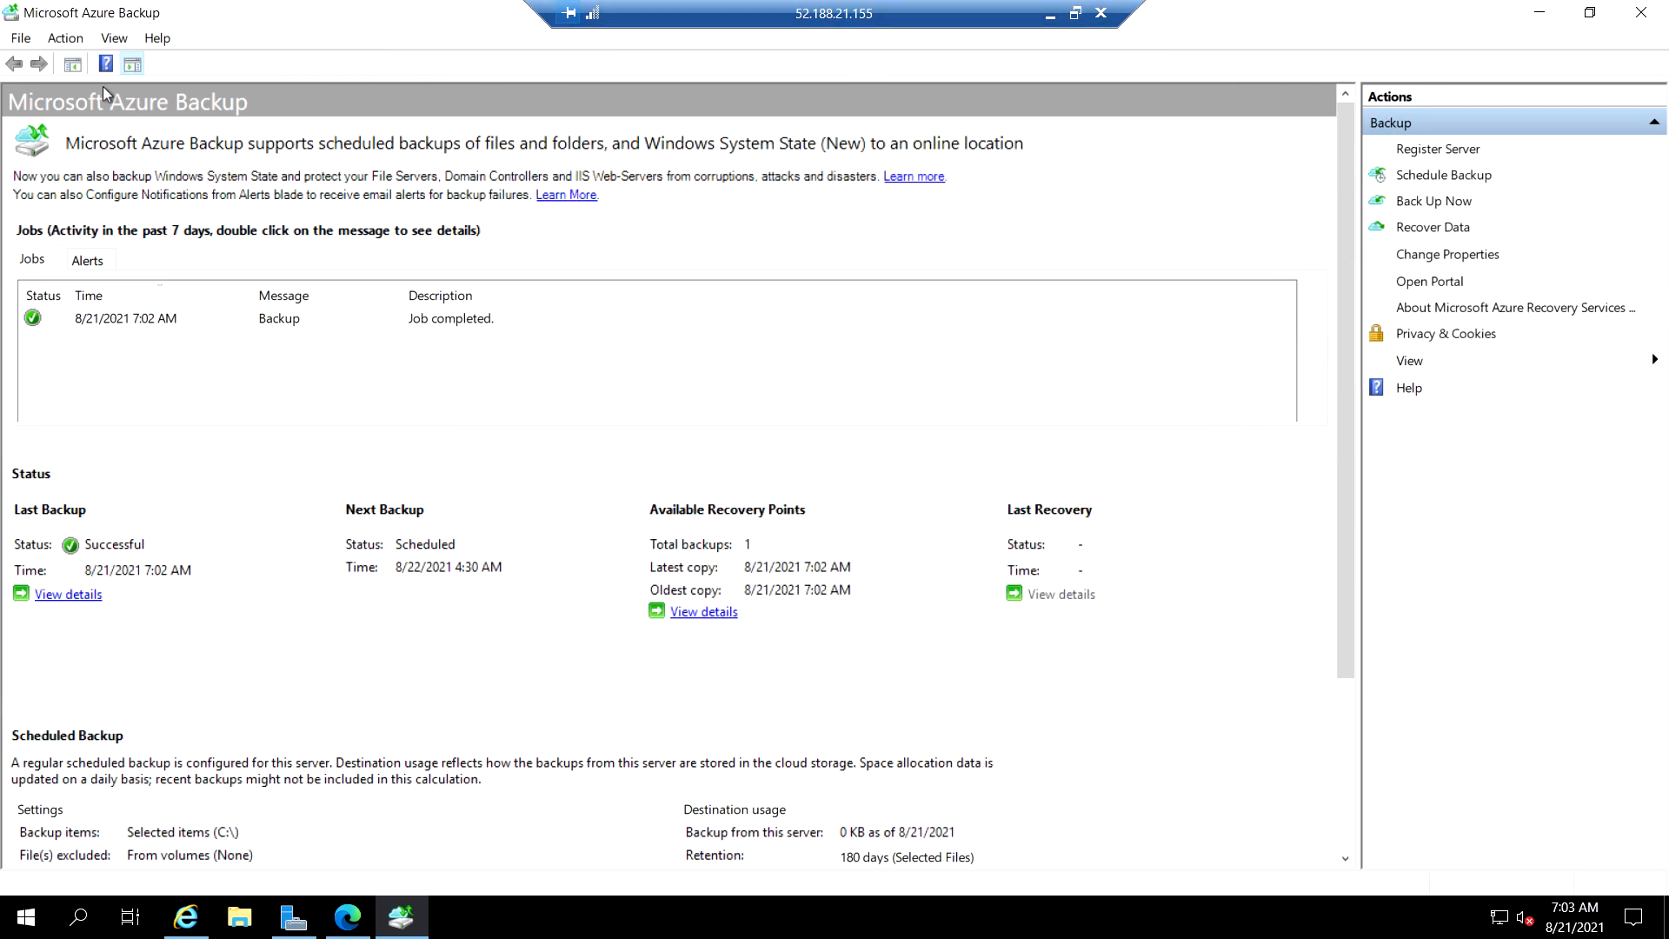
# Close Microsoft Azure Backup, switch to the Azure portal in Edge, and open the backup items of vault az104-10-rsv1.
pyautogui.click(1641, 12)
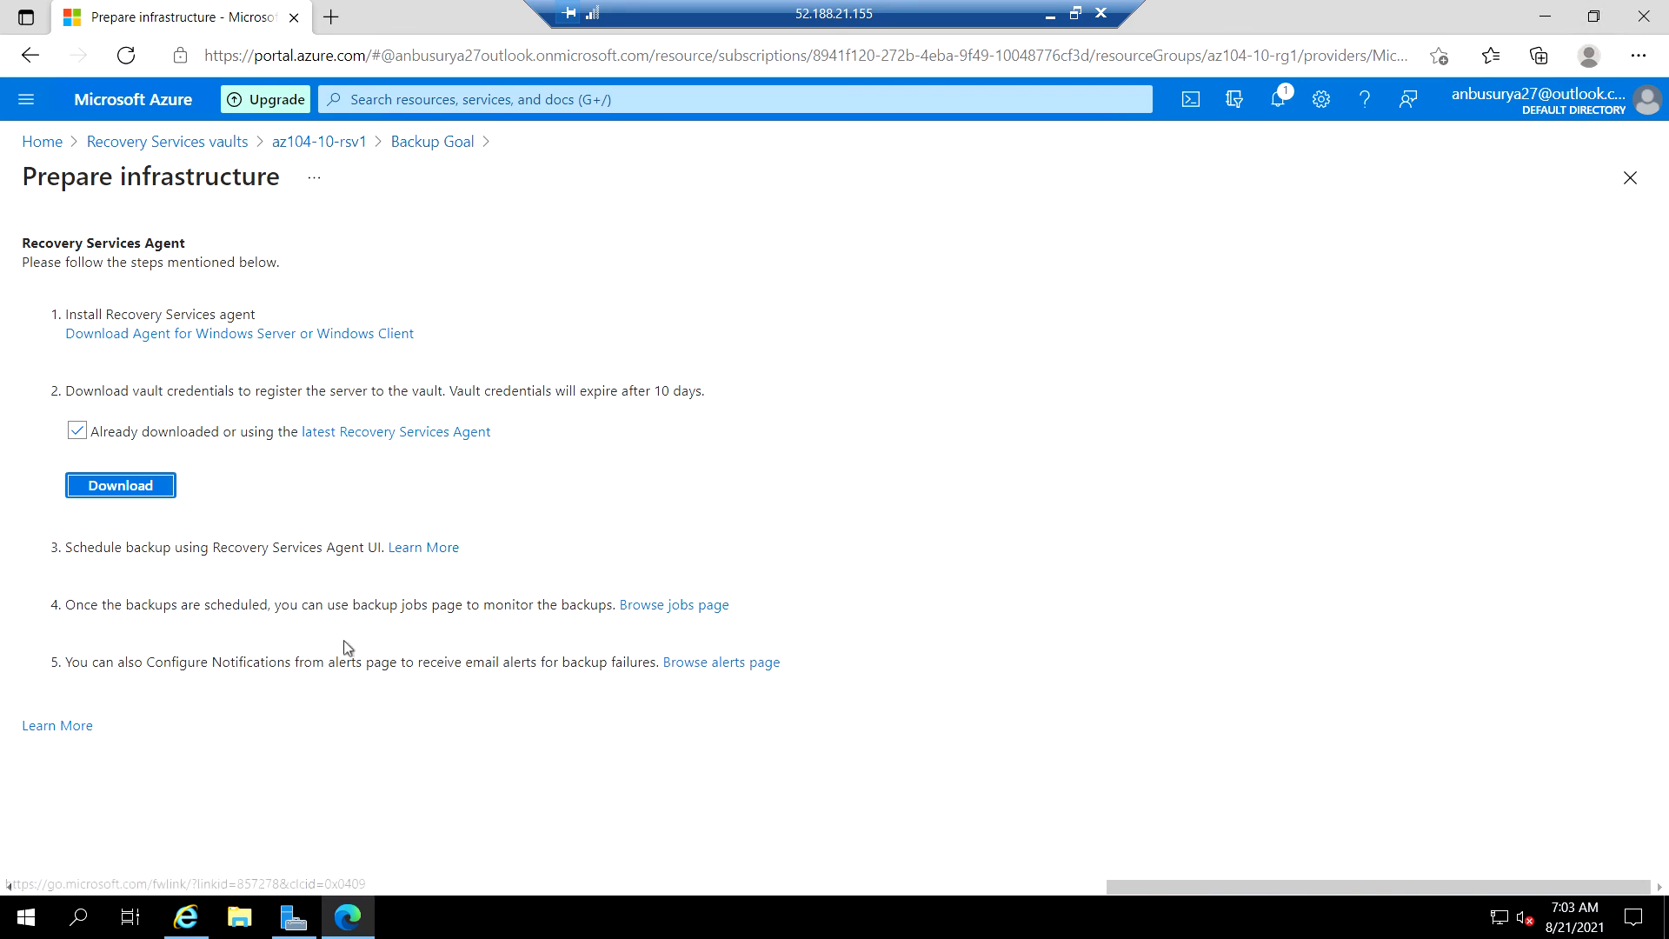
pyautogui.click(339, 148)
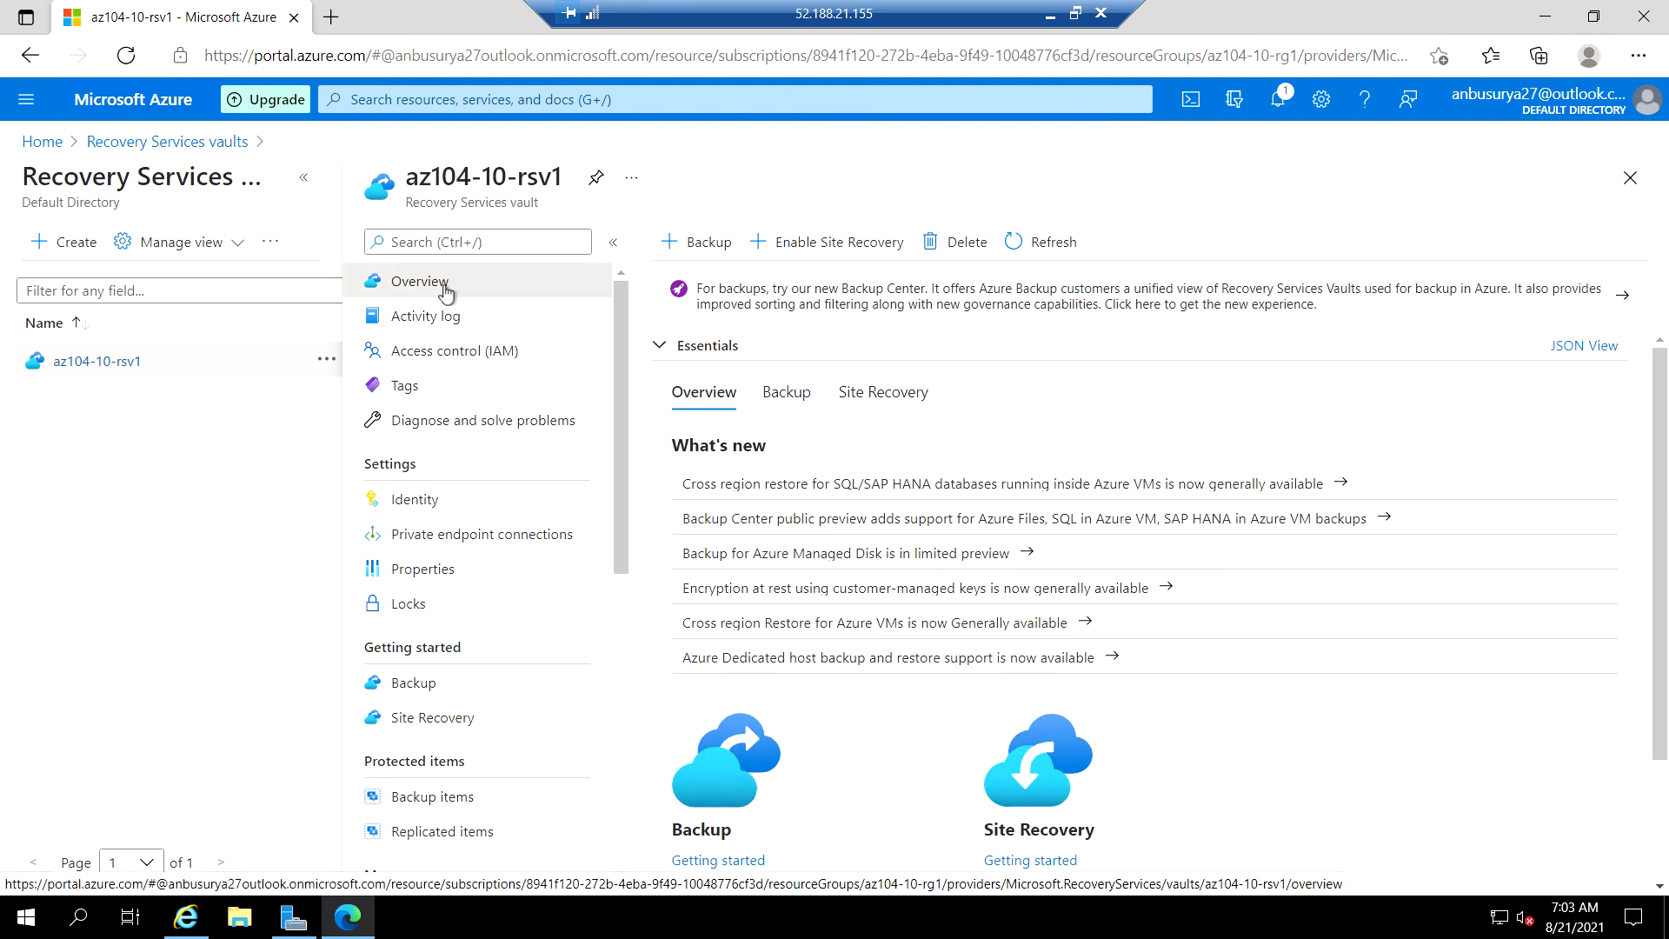
pyautogui.scroll(-2, 484, 585)
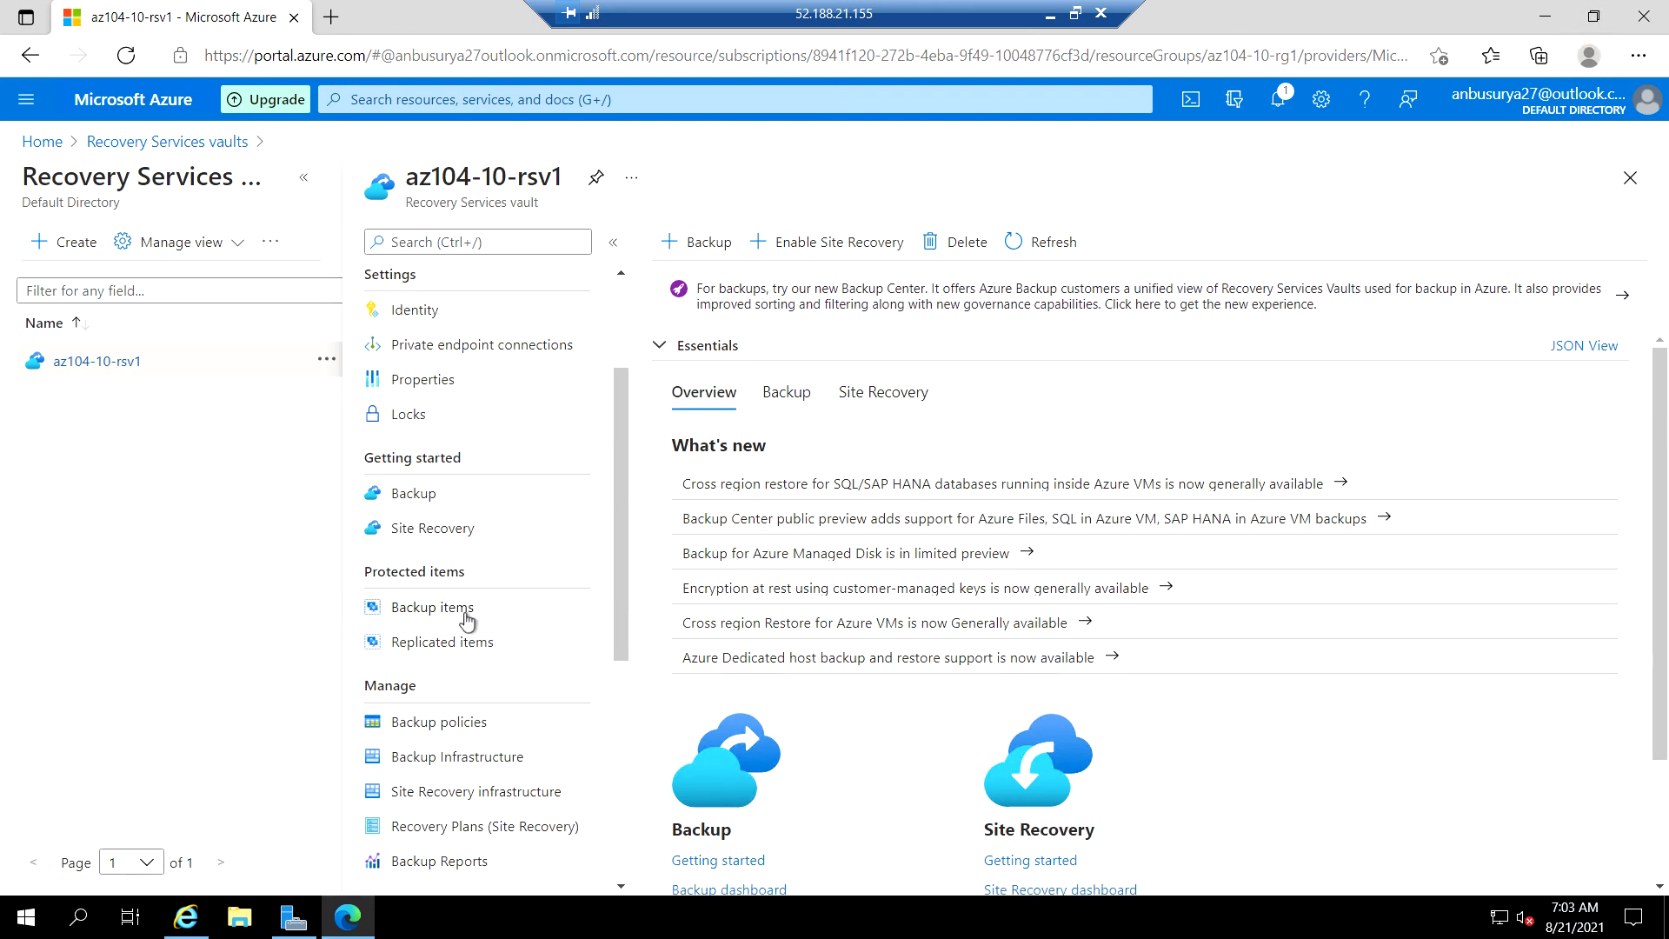
pyautogui.click(465, 614)
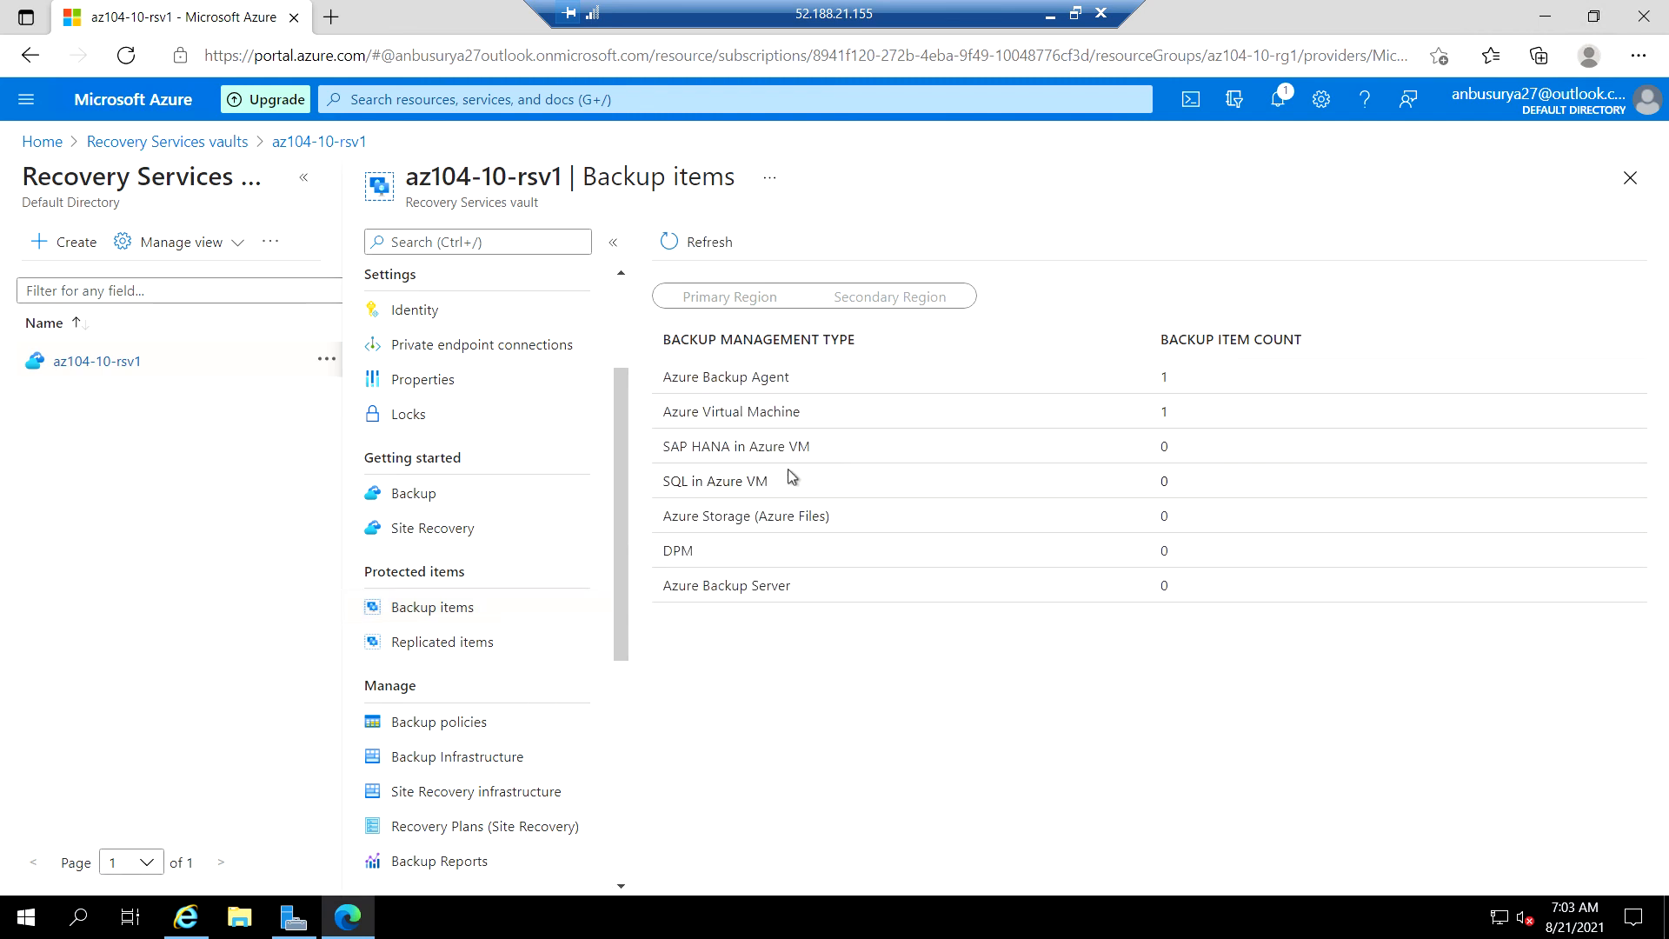
# Inspect the recovery points of the C:\ item on az104-10-vm1 under Azure Backup Agent, and return to the item list.
pyautogui.click(800, 379)
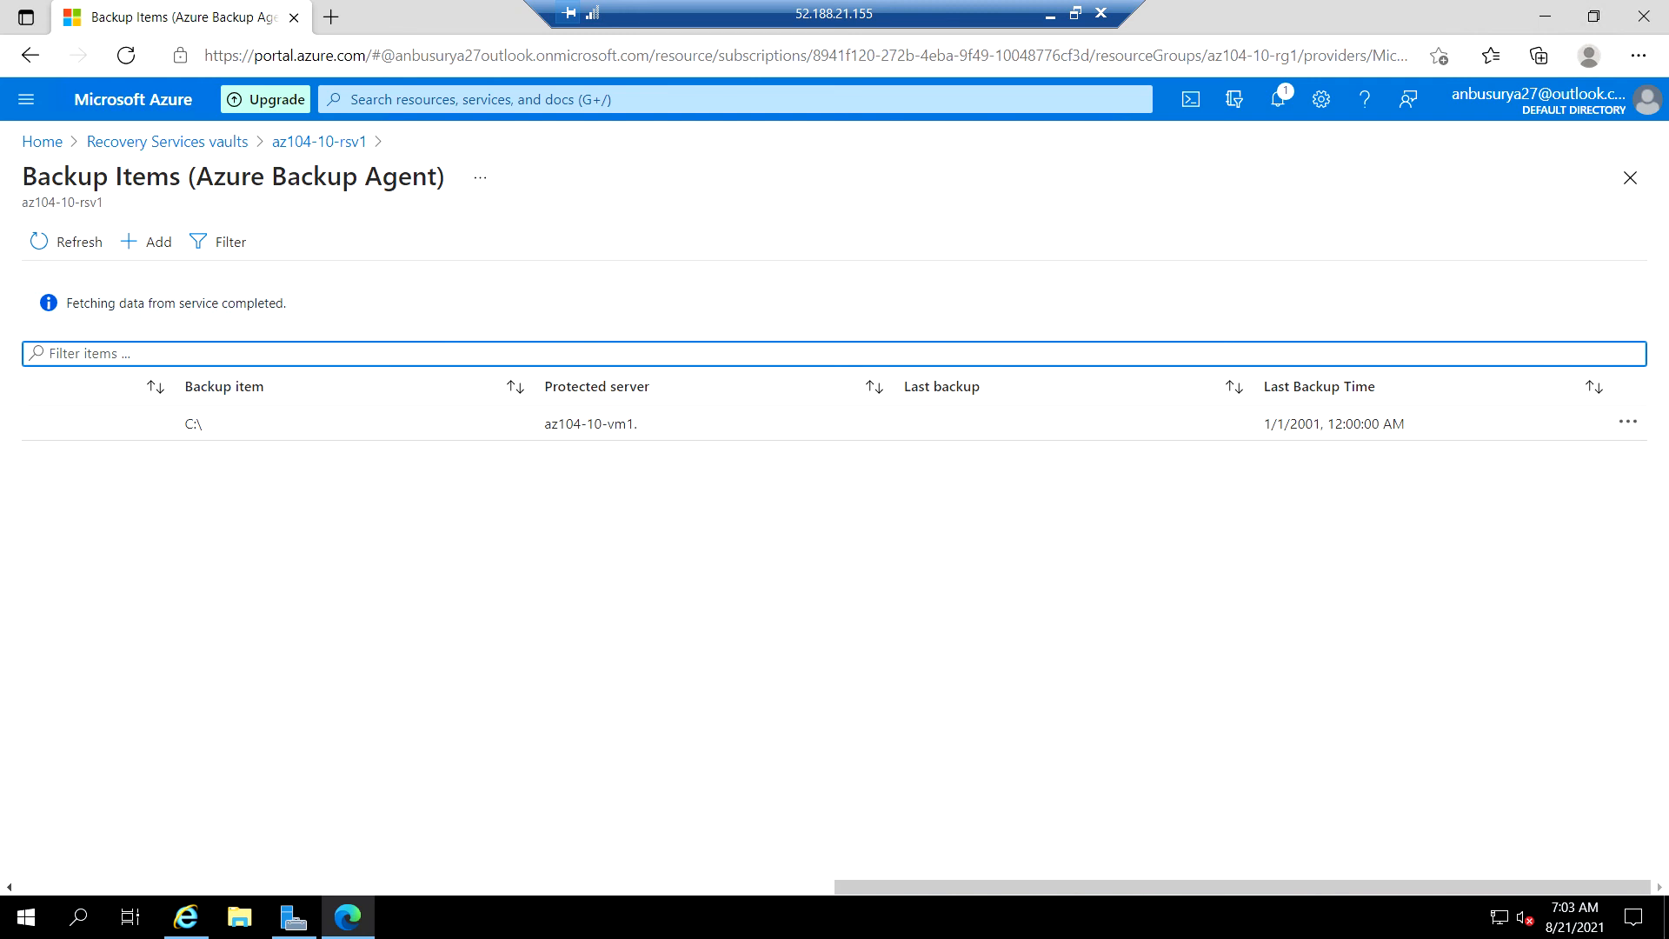
pyautogui.click(299, 428)
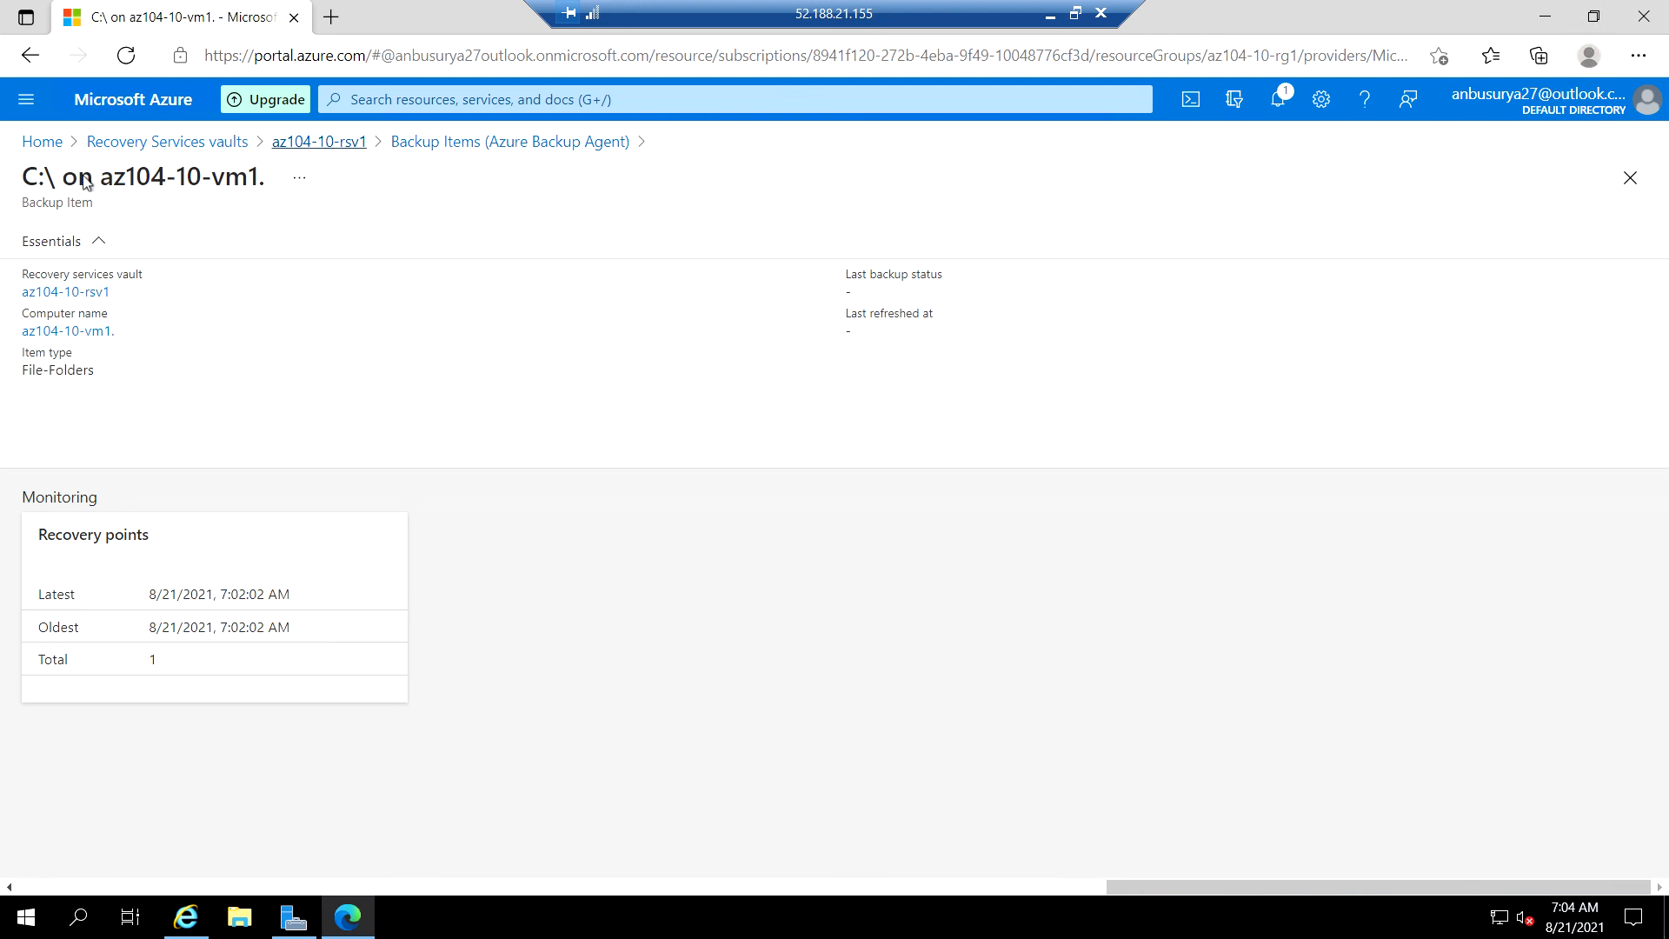
pyautogui.click(477, 143)
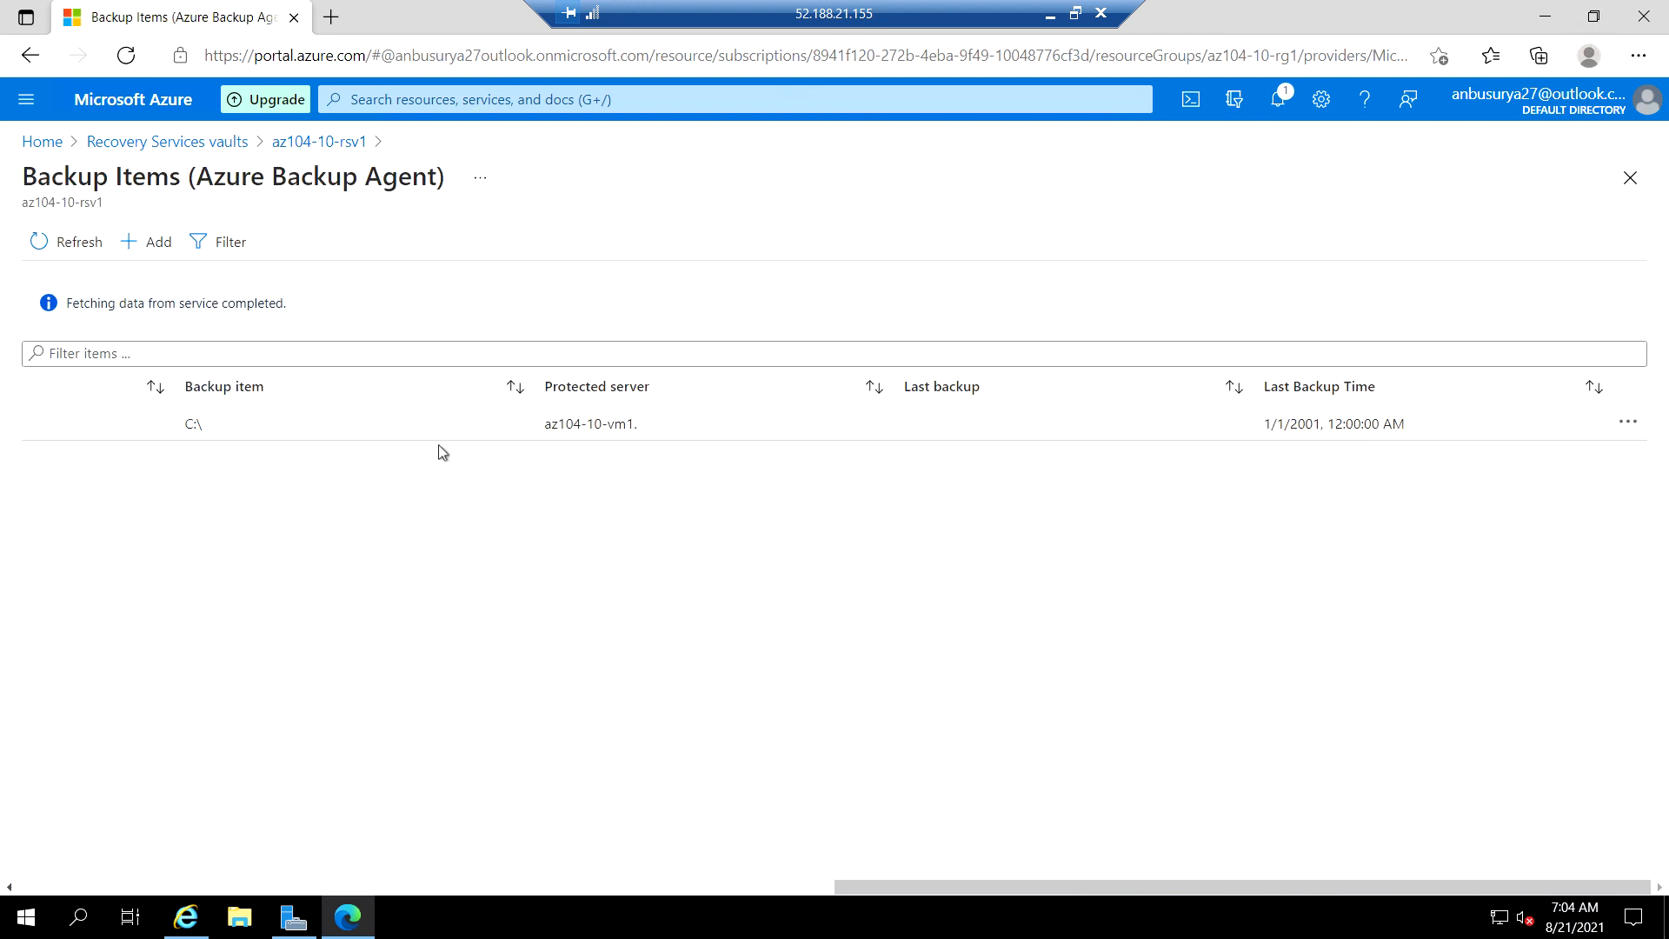